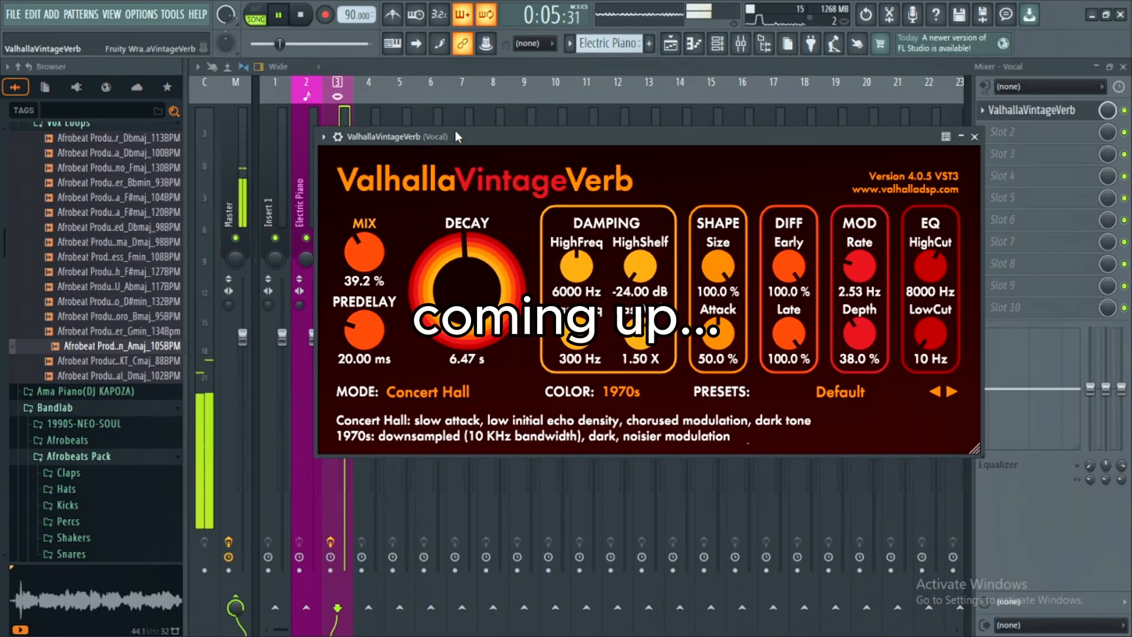
drag(455, 129, 496, 132)
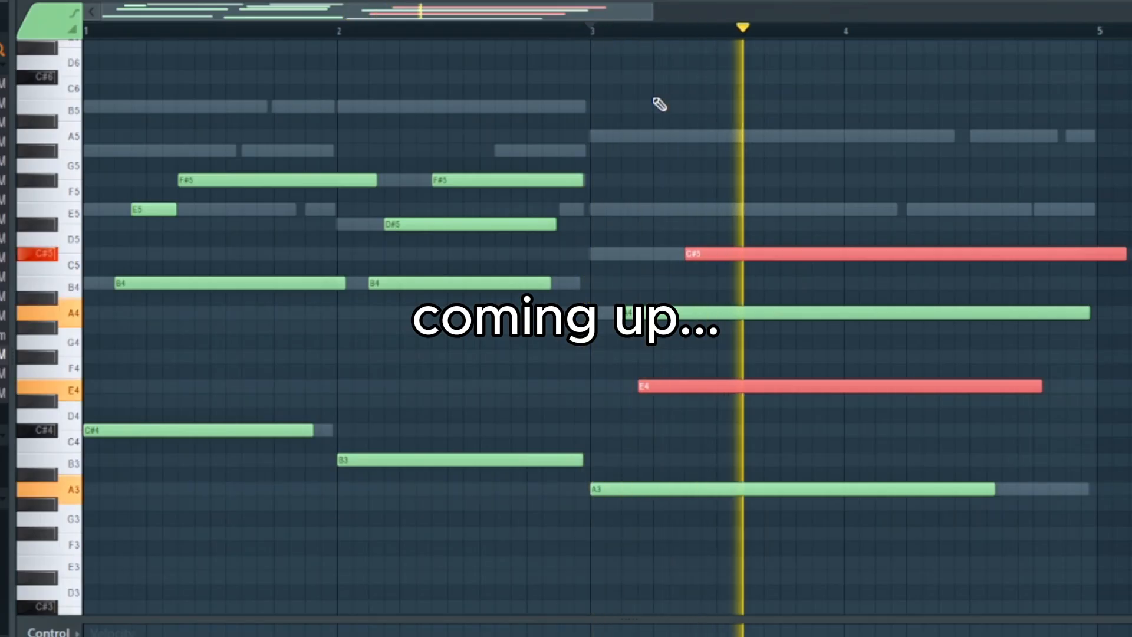
key(space)
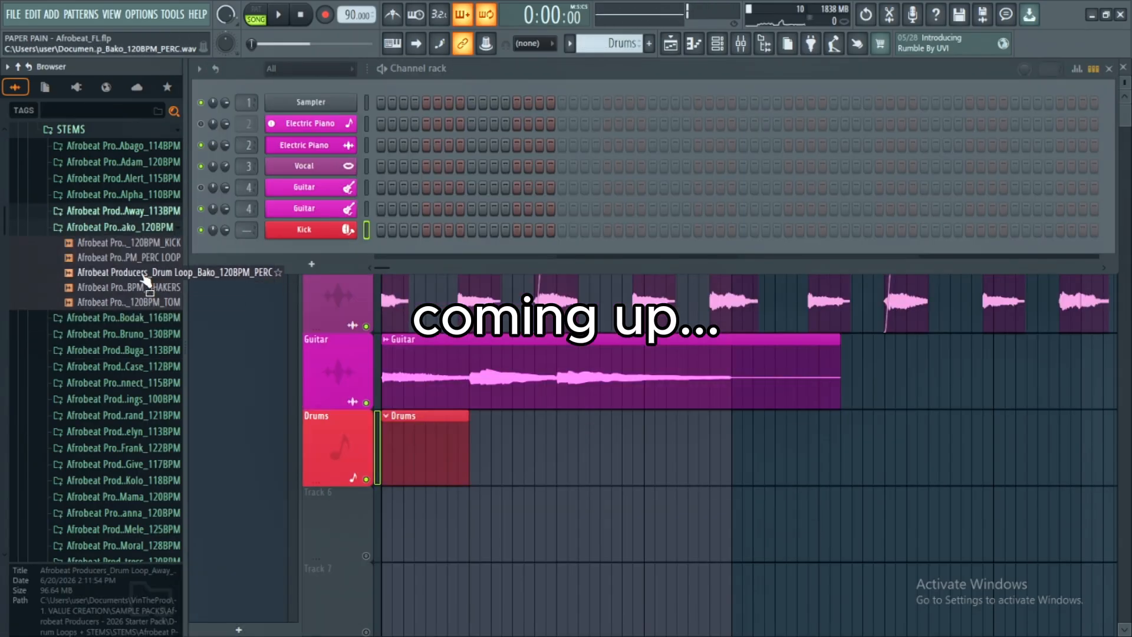
click(146, 274)
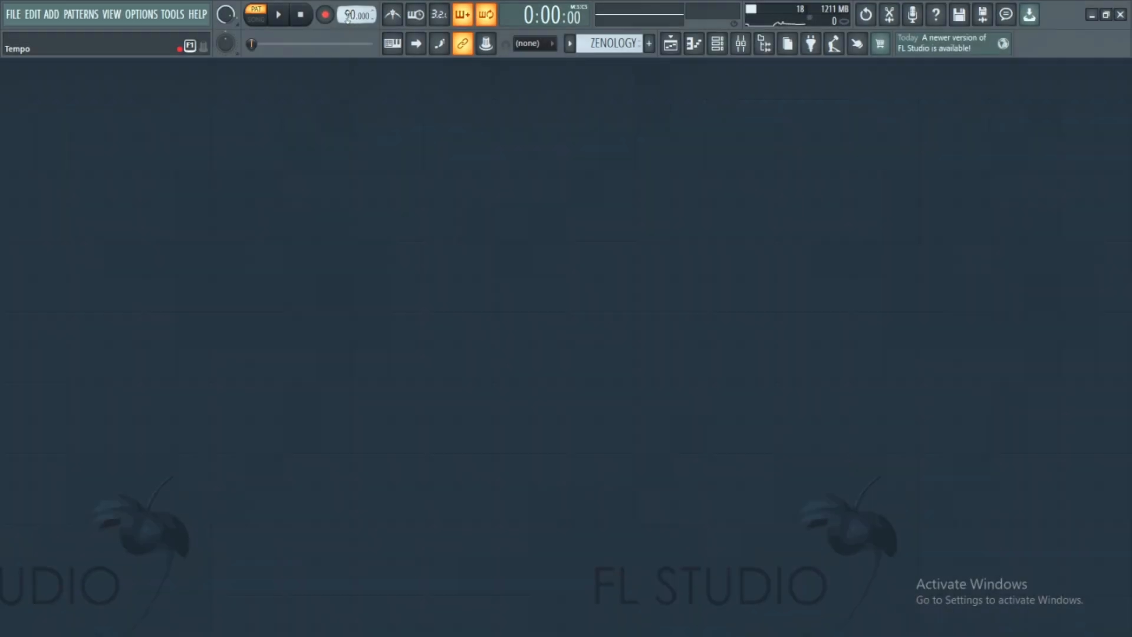
- Open the typed value entry for the project tempo
right_click(350, 14)
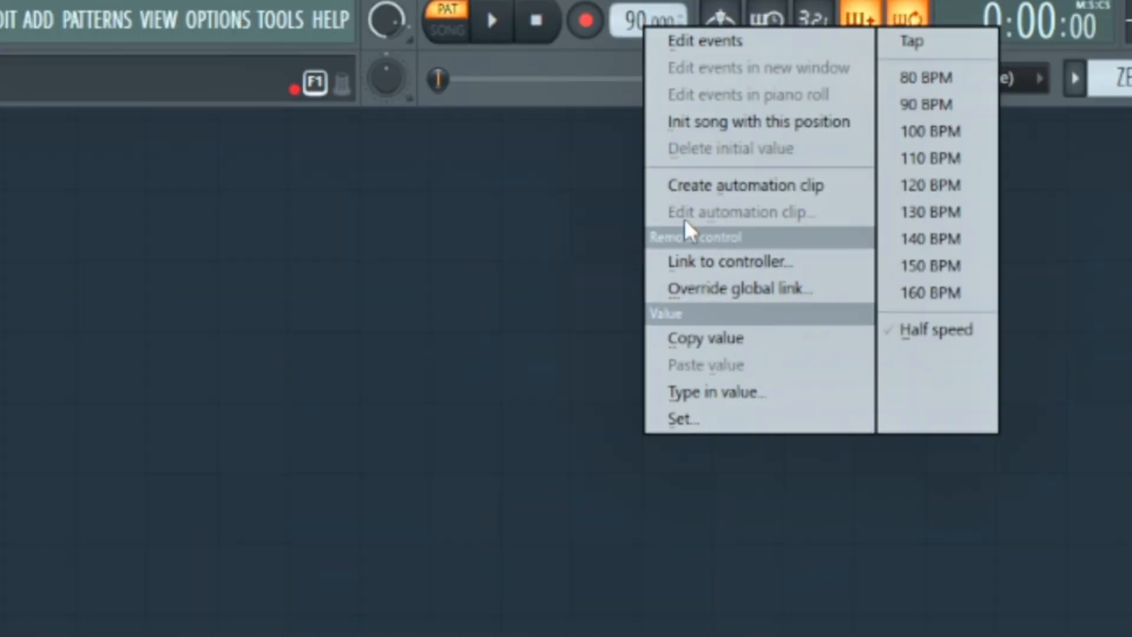
click(703, 393)
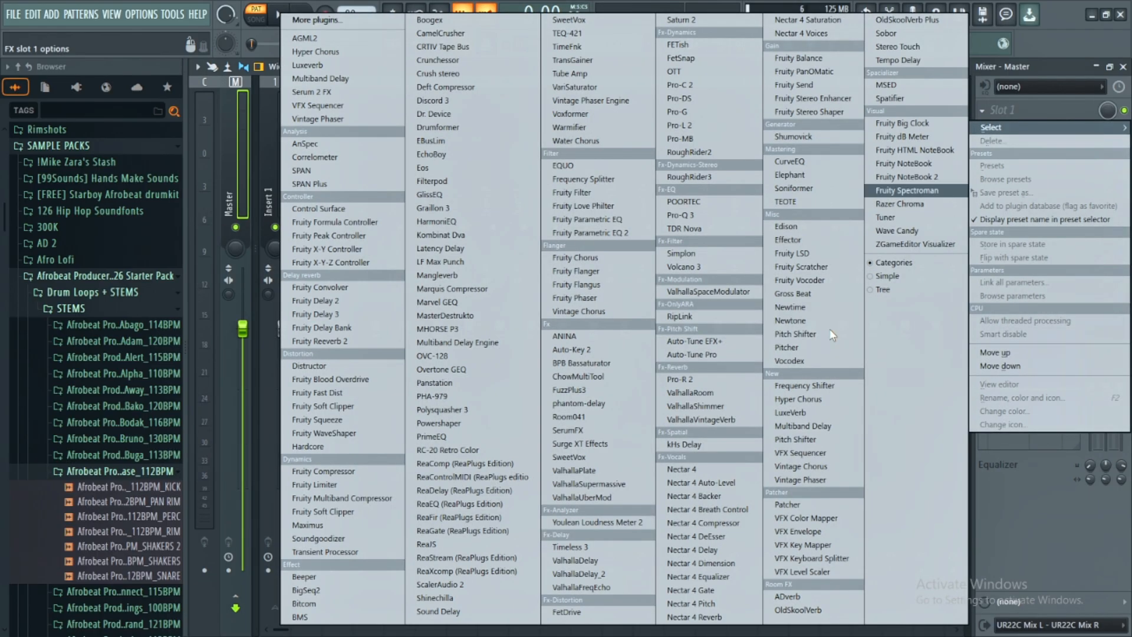
- Load Fruity Limiter on the Master mixer track and move it down toward the last effect slot
click(323, 484)
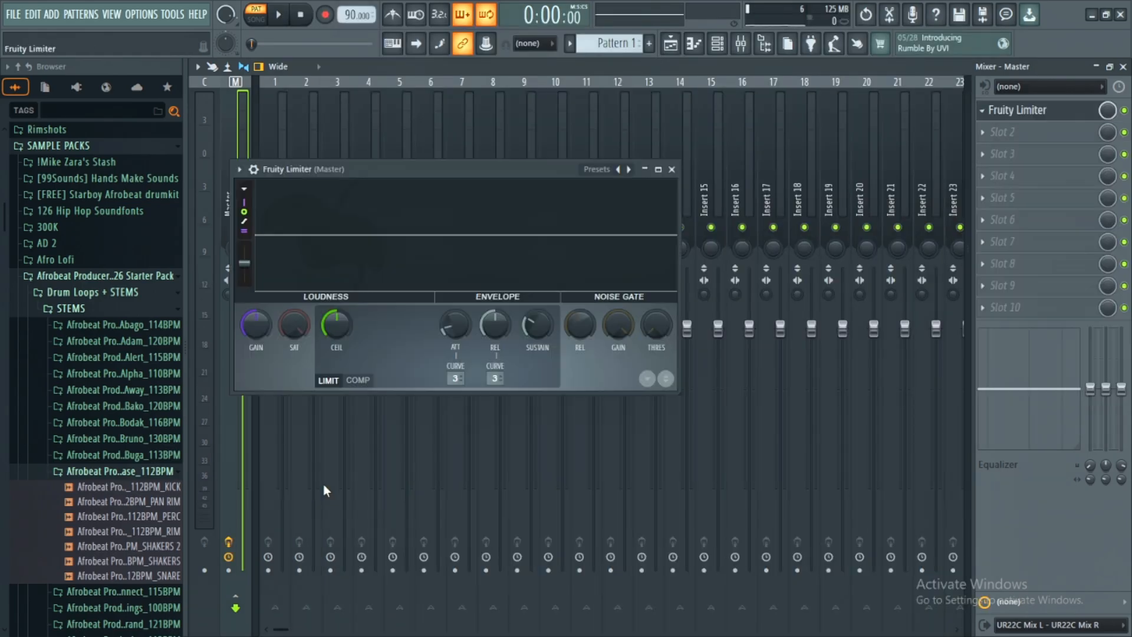
scroll(1015, 110, down, 3)
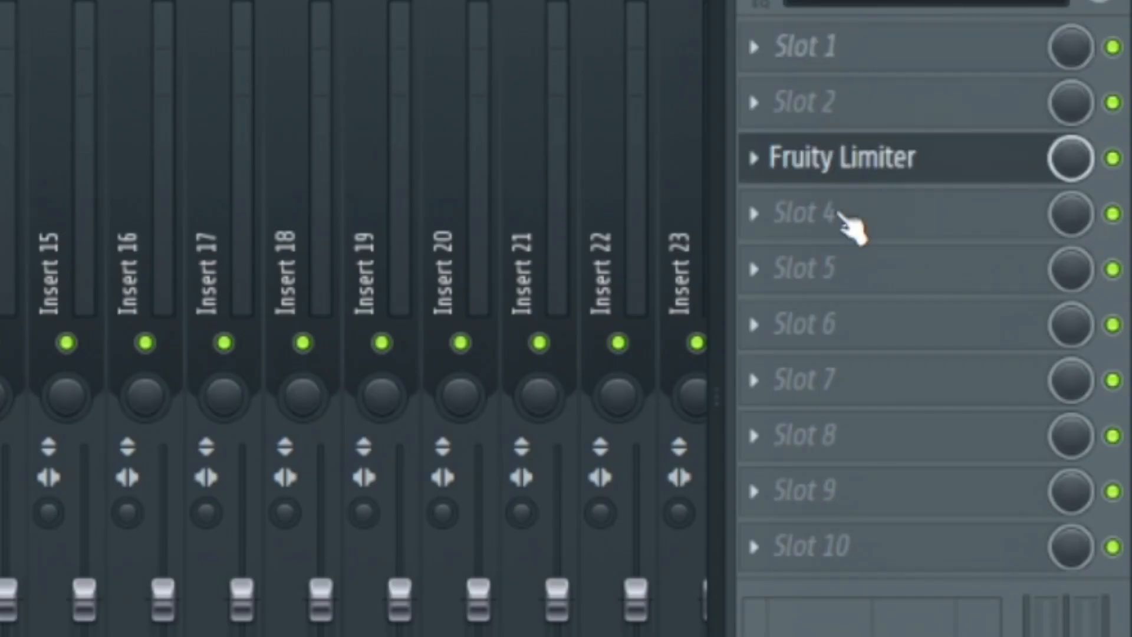
drag(838, 270, 837, 557)
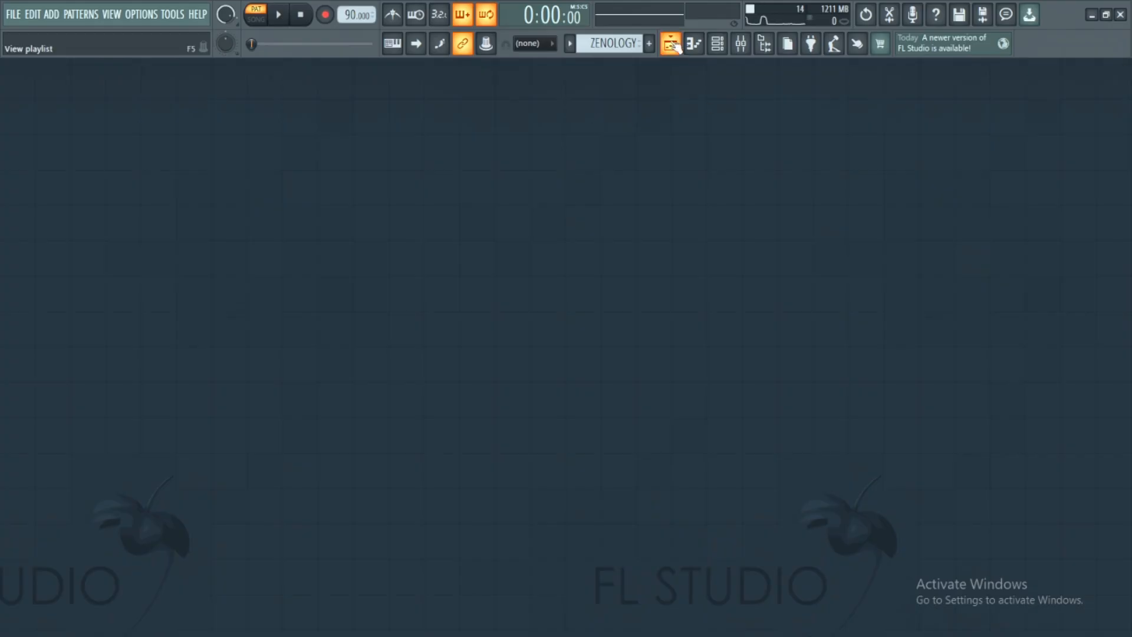
- Set the first playlist track as an instrument track using ZENOLOGY and show the plugin's interface
click(671, 44)
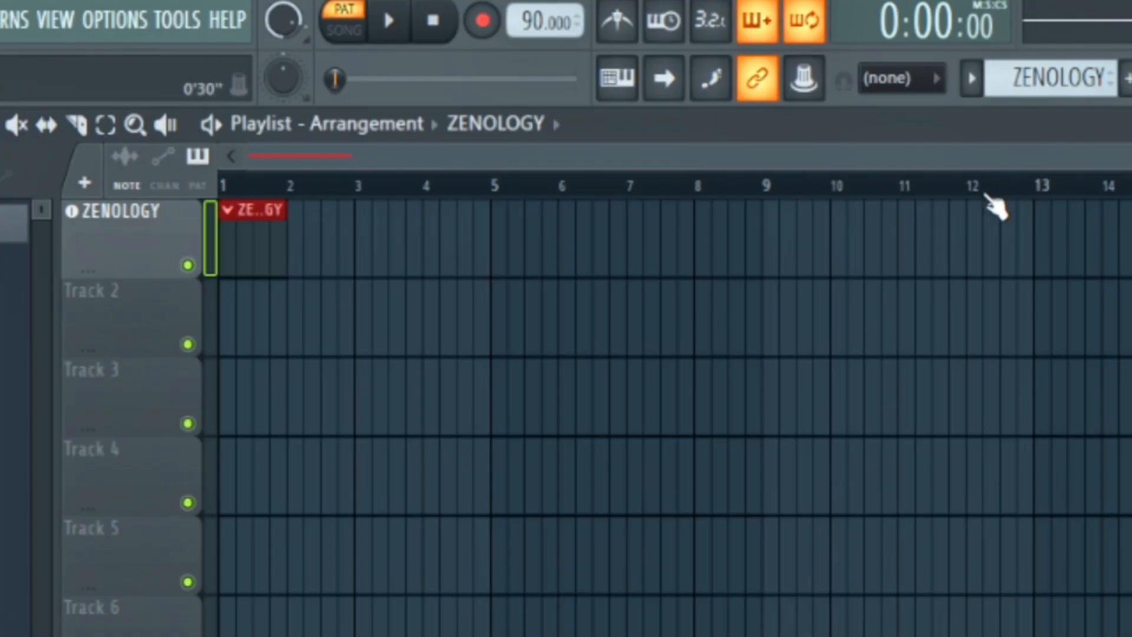
right_click(135, 255)
mouse_move(255, 377)
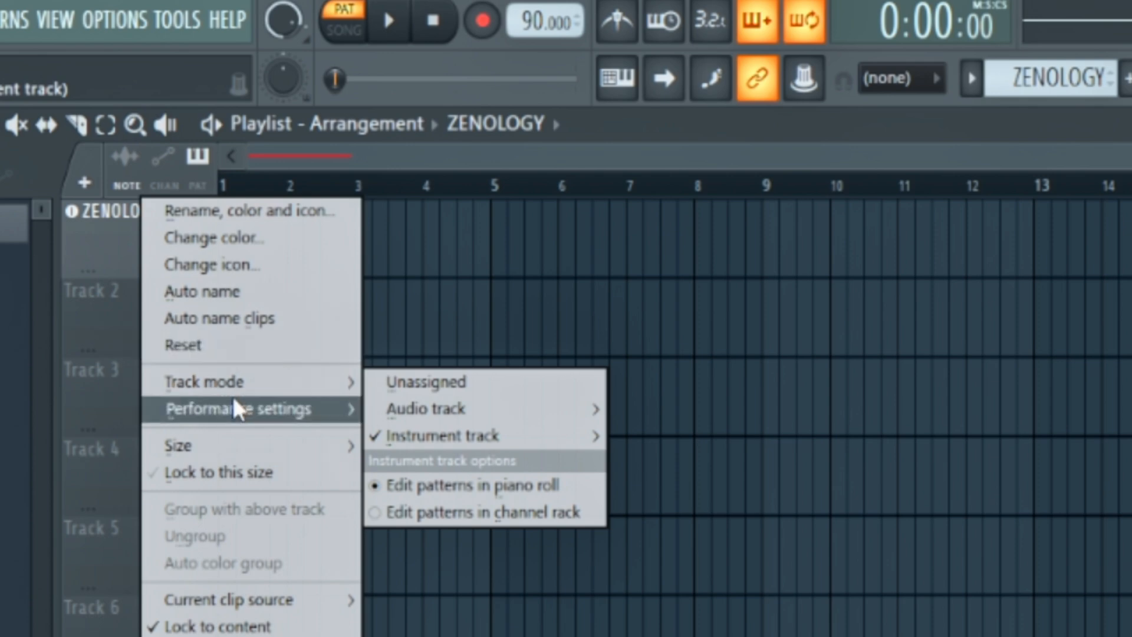
mouse_move(466, 445)
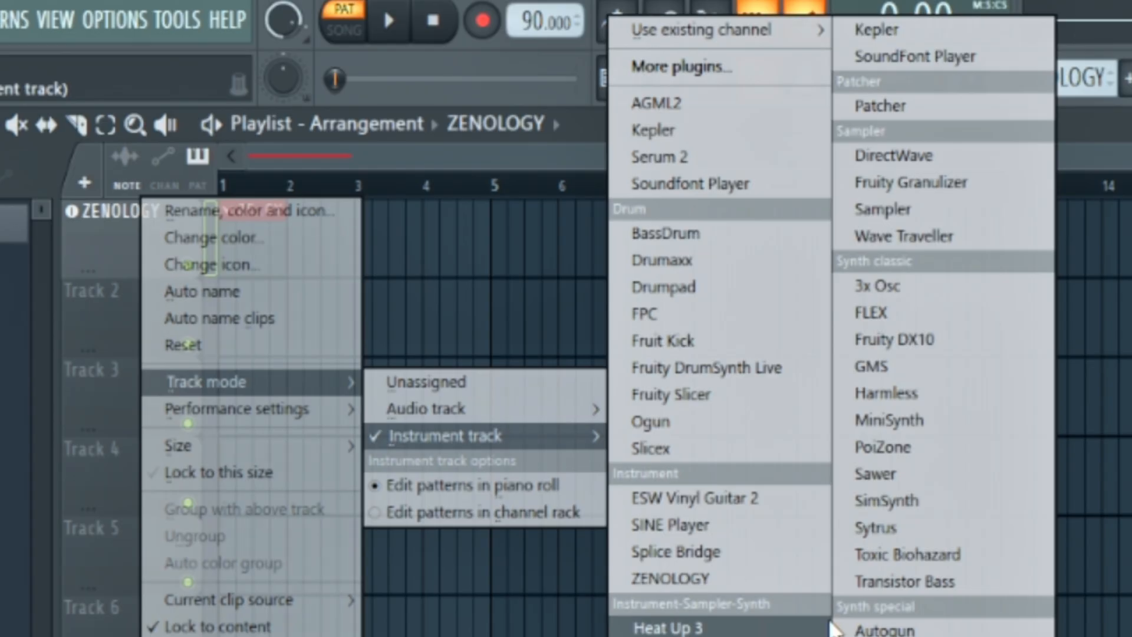
click(655, 580)
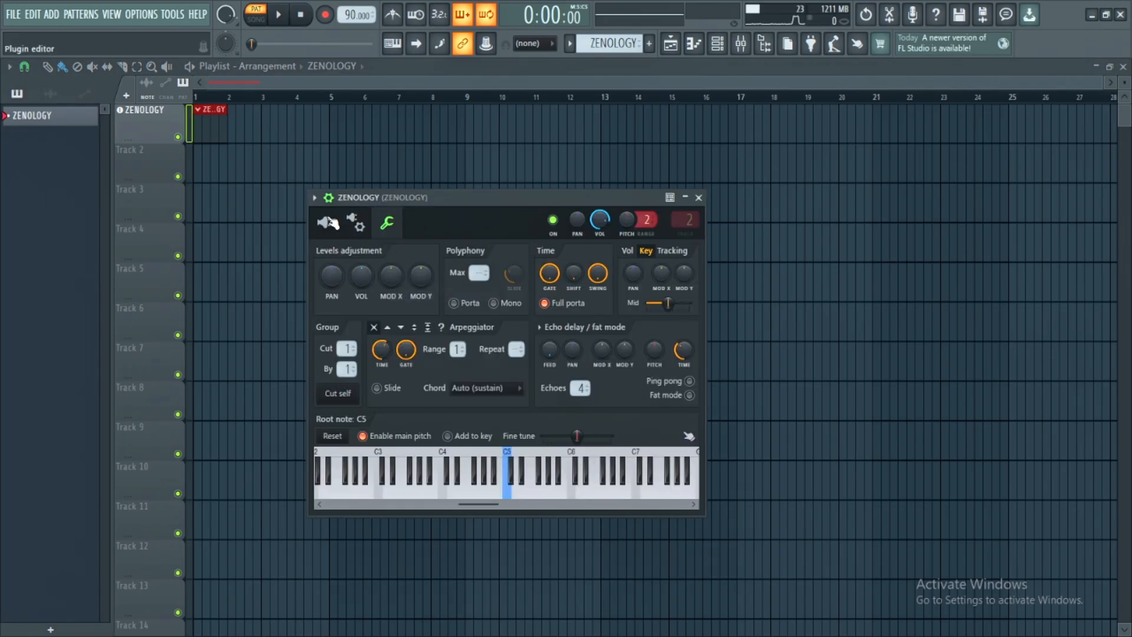
click(330, 226)
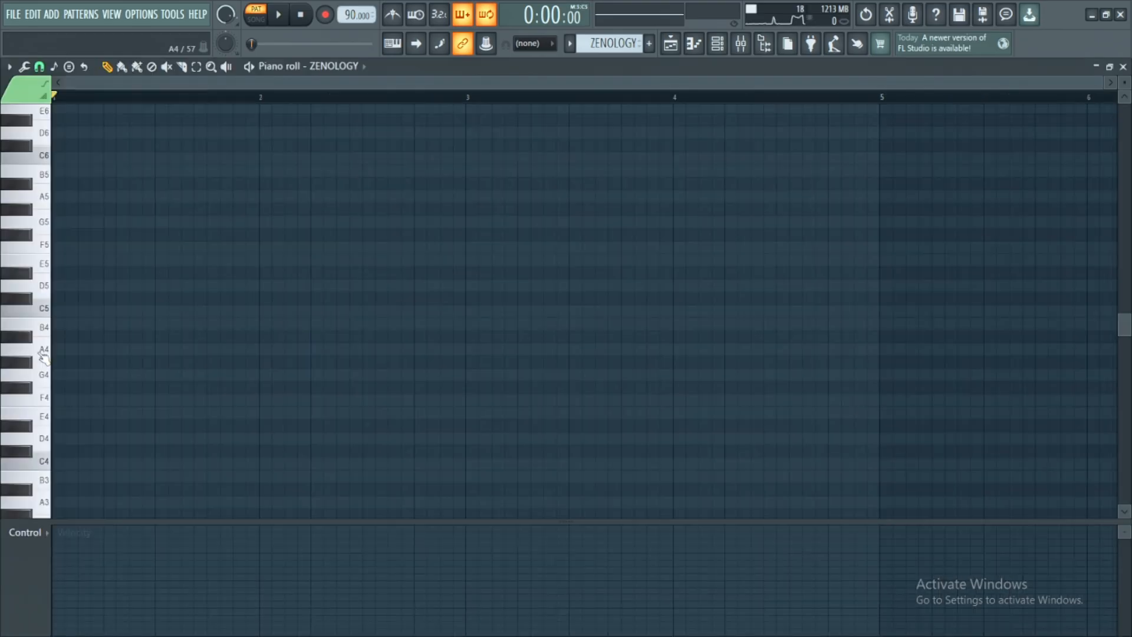
- Audition keys, place a one-bar C5 note at the start of the ZENOLOGY piano roll and play it back
click(44, 357)
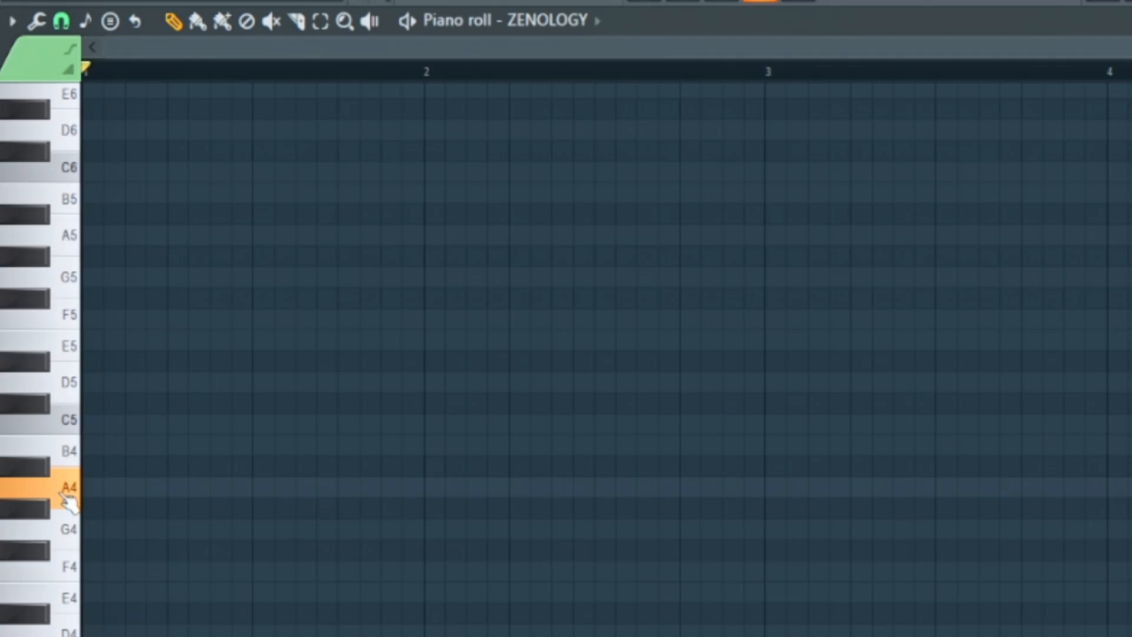
click(61, 433)
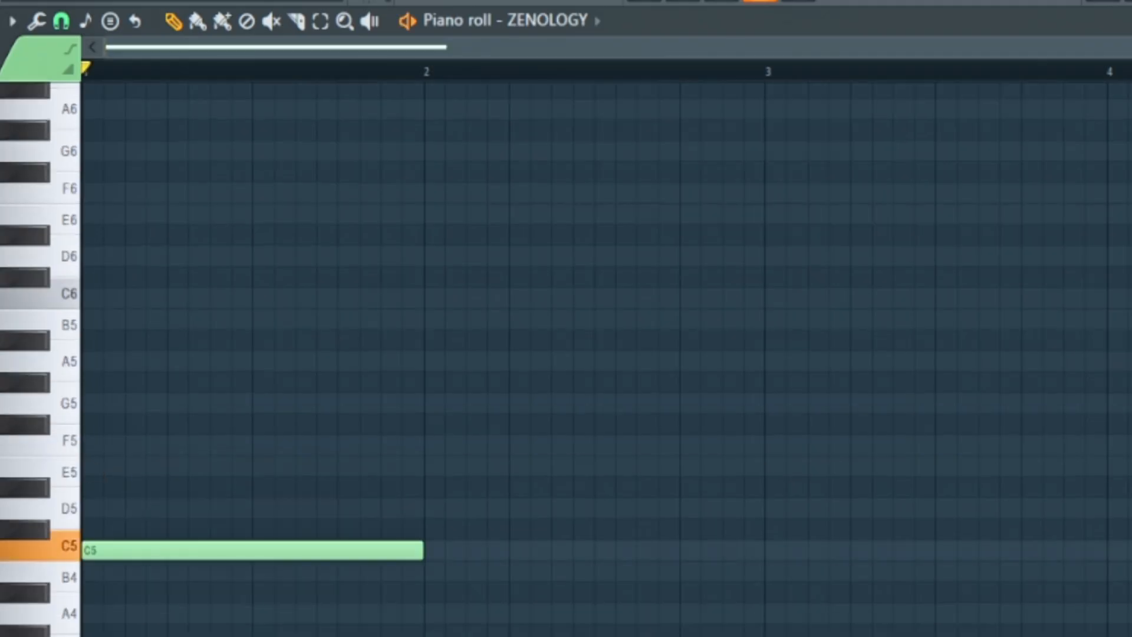
key(space)
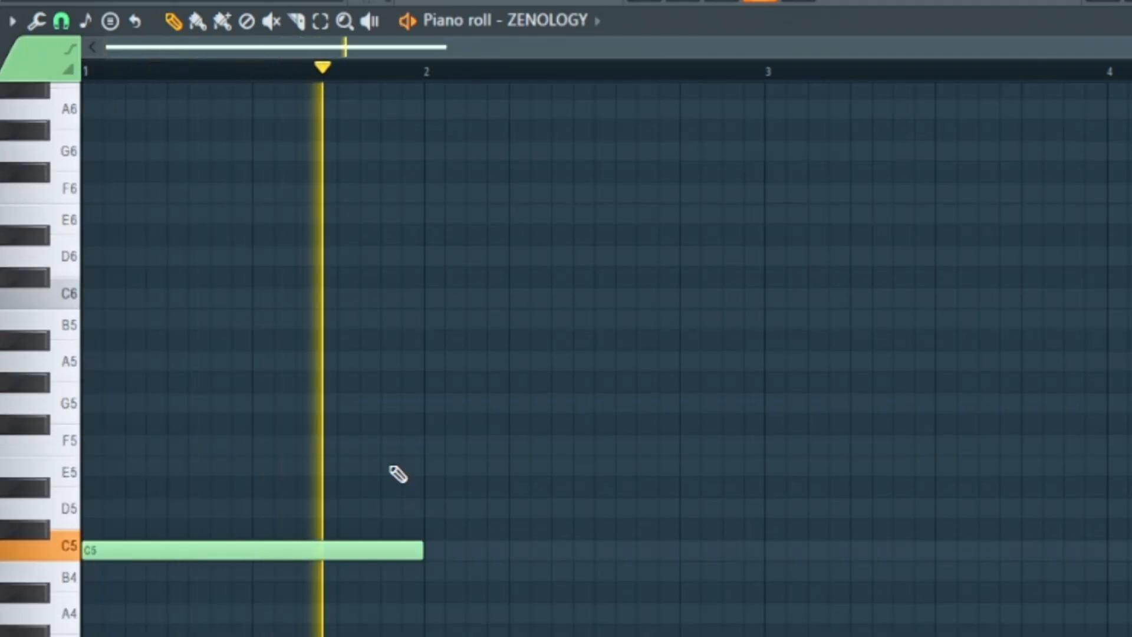
key(space)
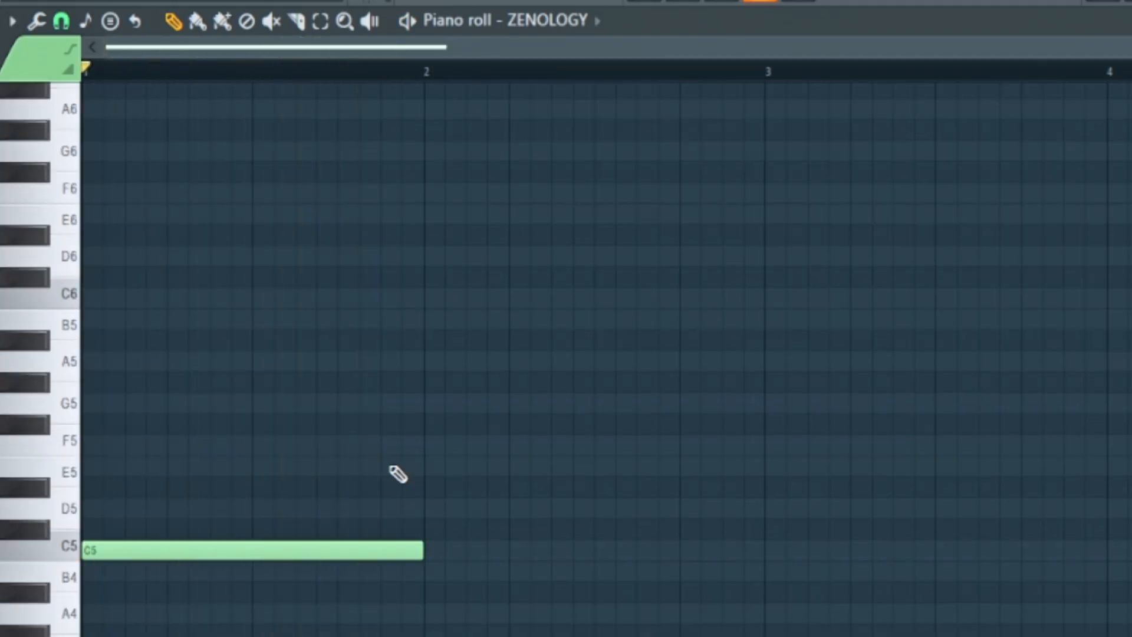
- Set the piano roll's scale highlighting to Minor Natural (Aeolian) with root note C
click(89, 24)
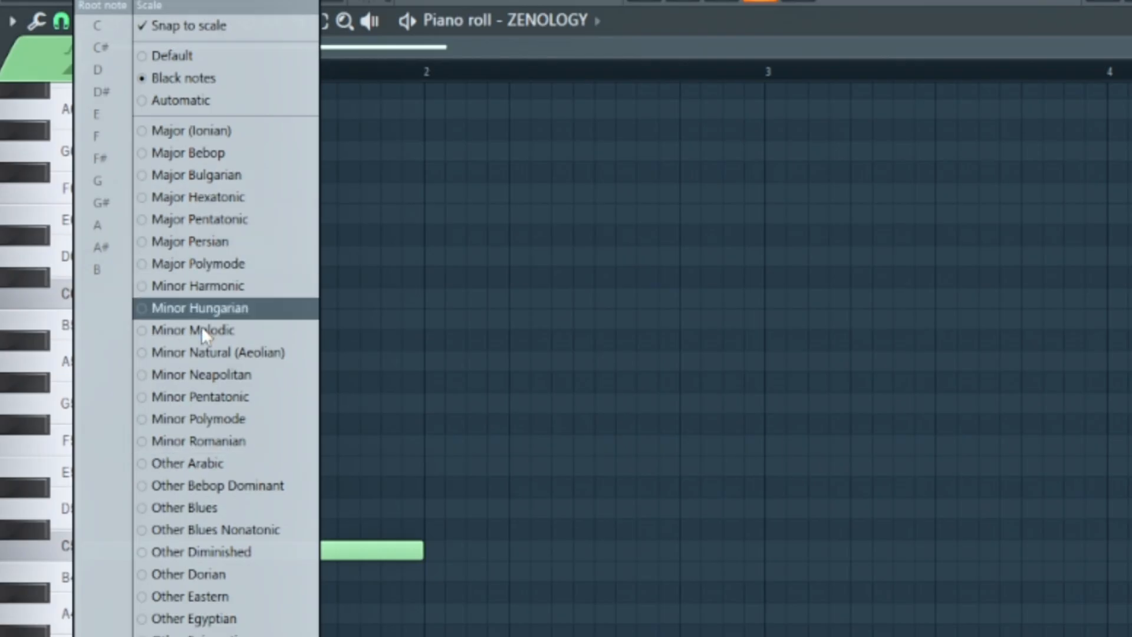
click(201, 351)
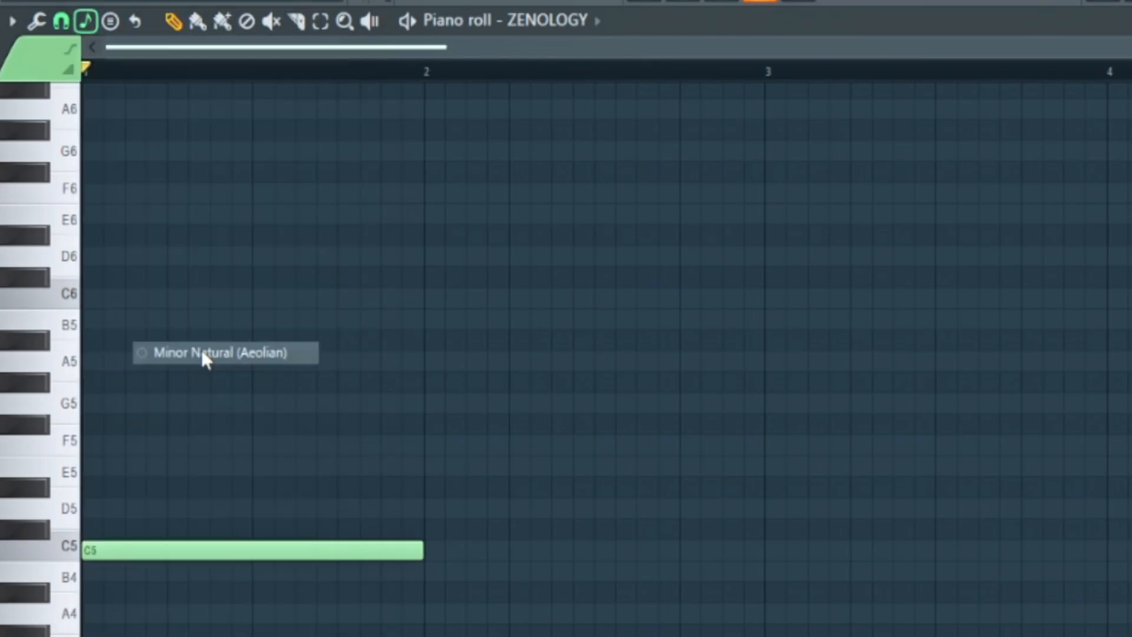
click(86, 20)
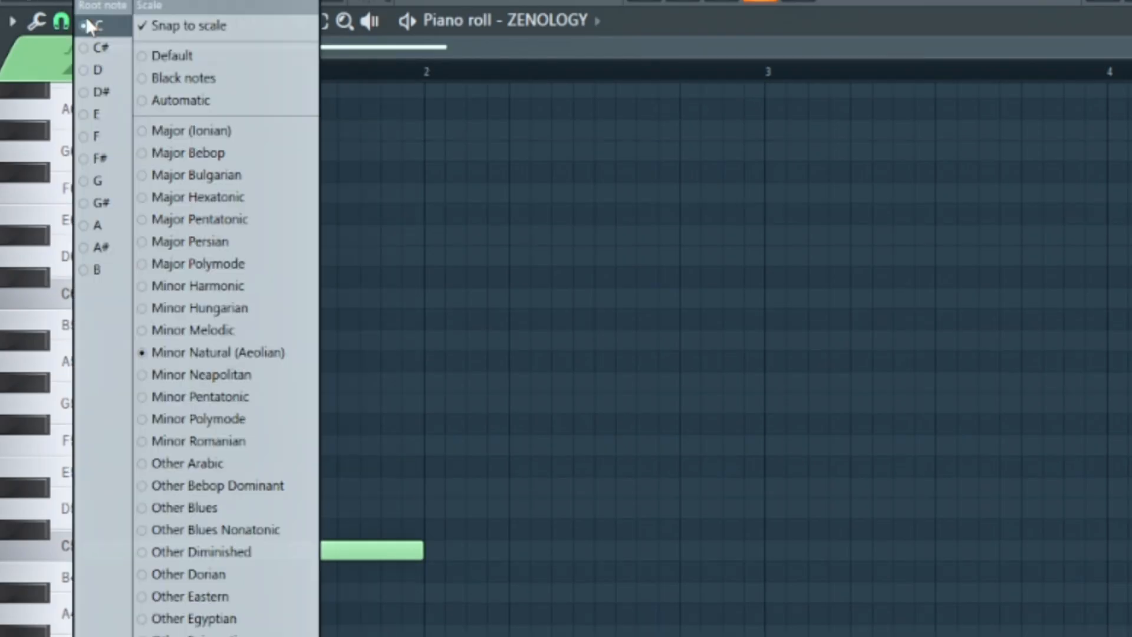
click(123, 24)
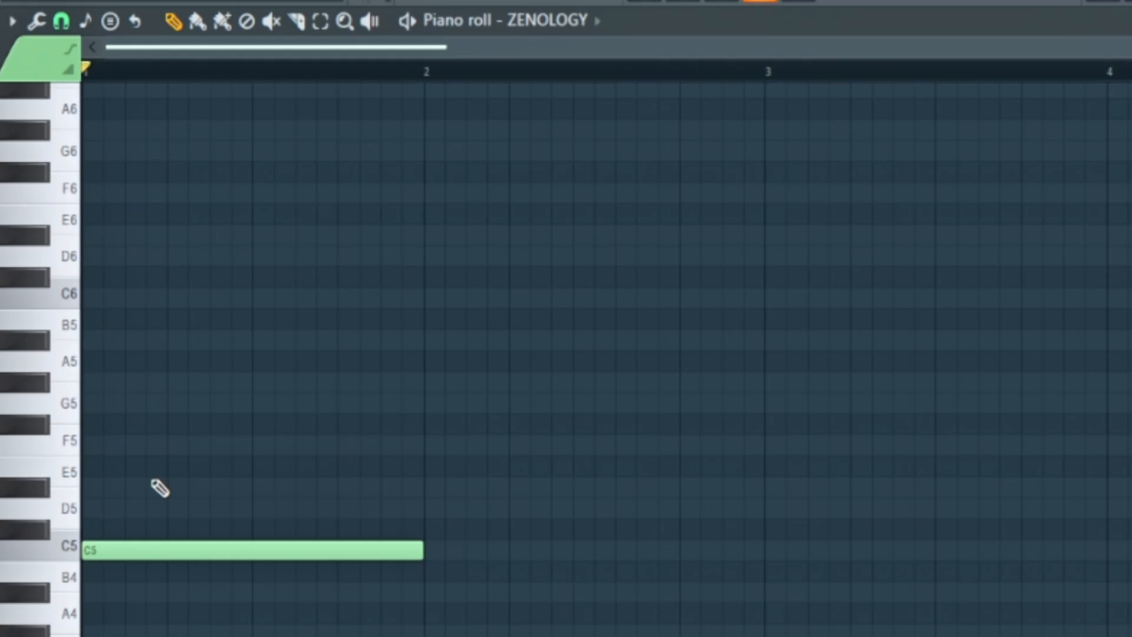
- Add one-bar D#5, G5 and A#5 notes above the C5 note to form a minor seventh chord
click(89, 487)
click(88, 403)
click(88, 340)
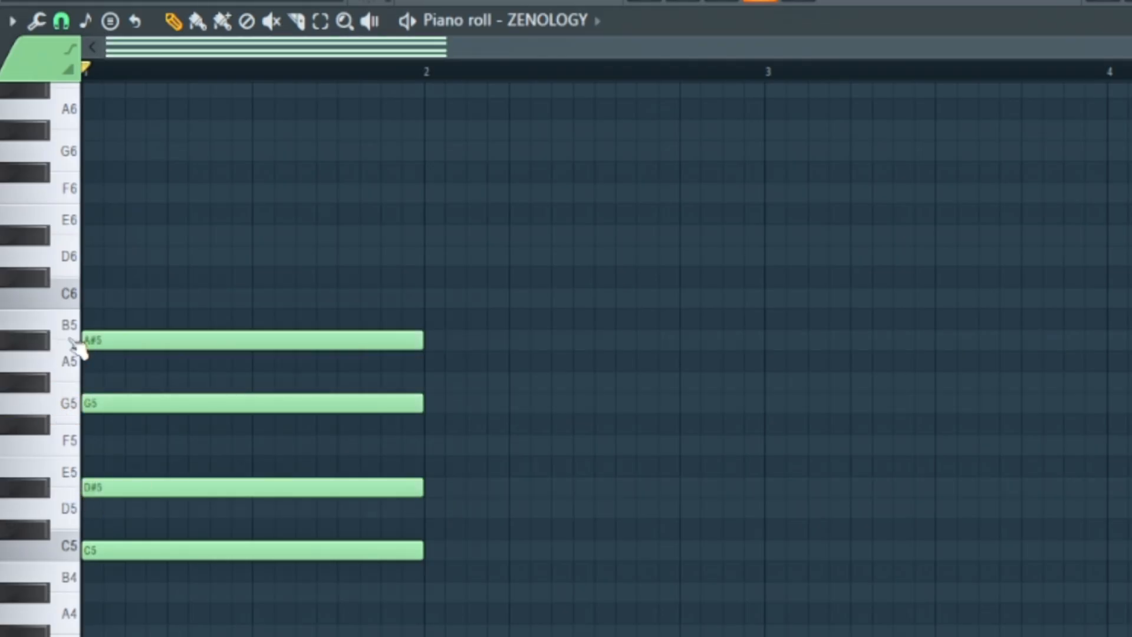
drag(184, 259, 242, 633)
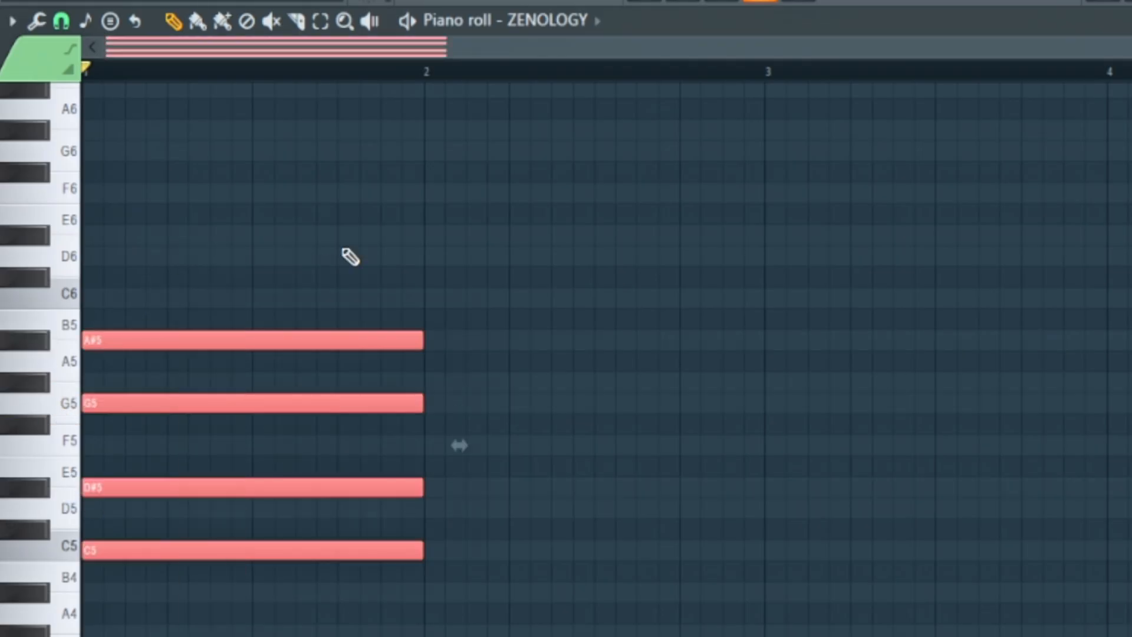
click(275, 320)
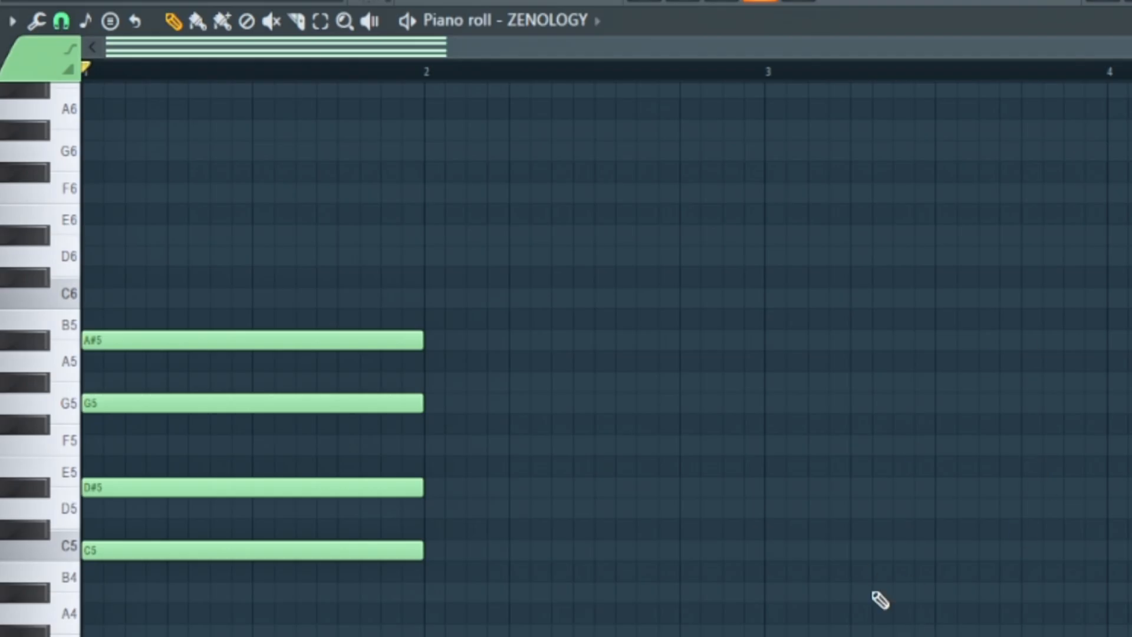
- Audition the chord's C5, D#5, G5 and A#5 notes one at a time
click(384, 556)
click(355, 483)
click(351, 404)
click(404, 548)
click(380, 490)
click(341, 407)
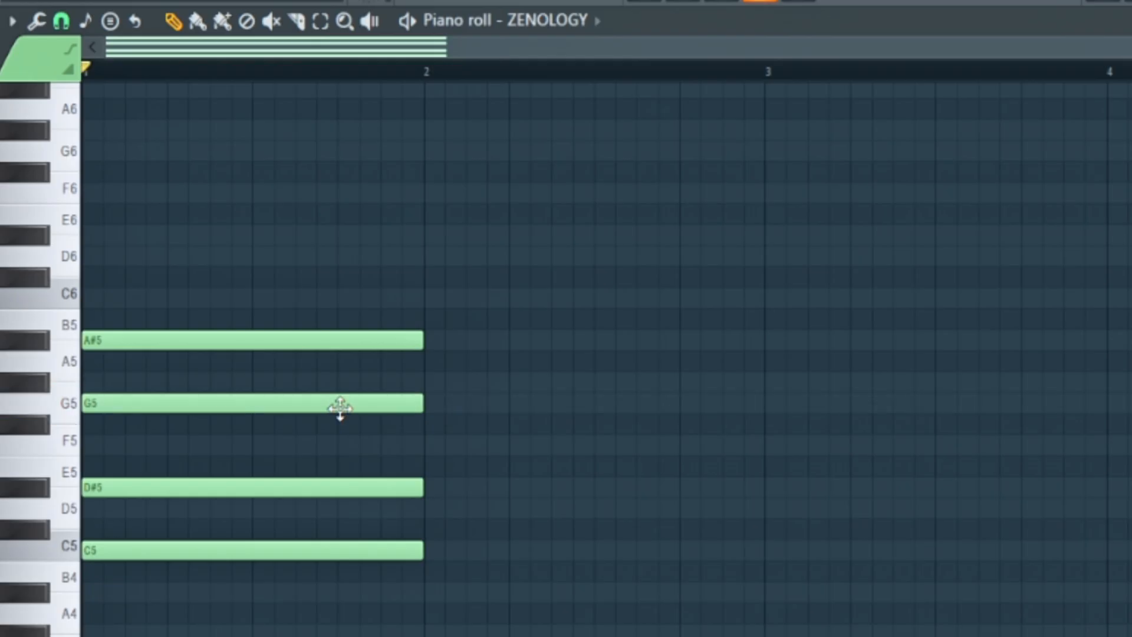
click(338, 340)
- Try raising the chord's D#5 note to E5, and undo the change
drag(371, 488, 371, 461)
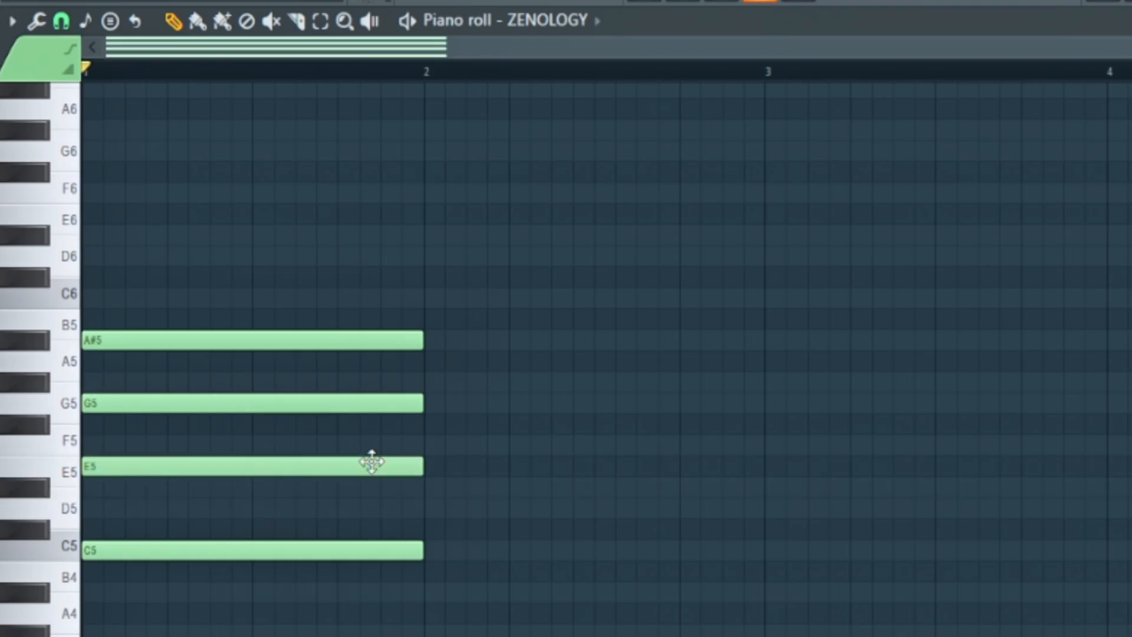
key(ctrl+z)
- Transpose the whole chord down one semitone to B4, D5, F#5 and A5 and play it back
key(space)
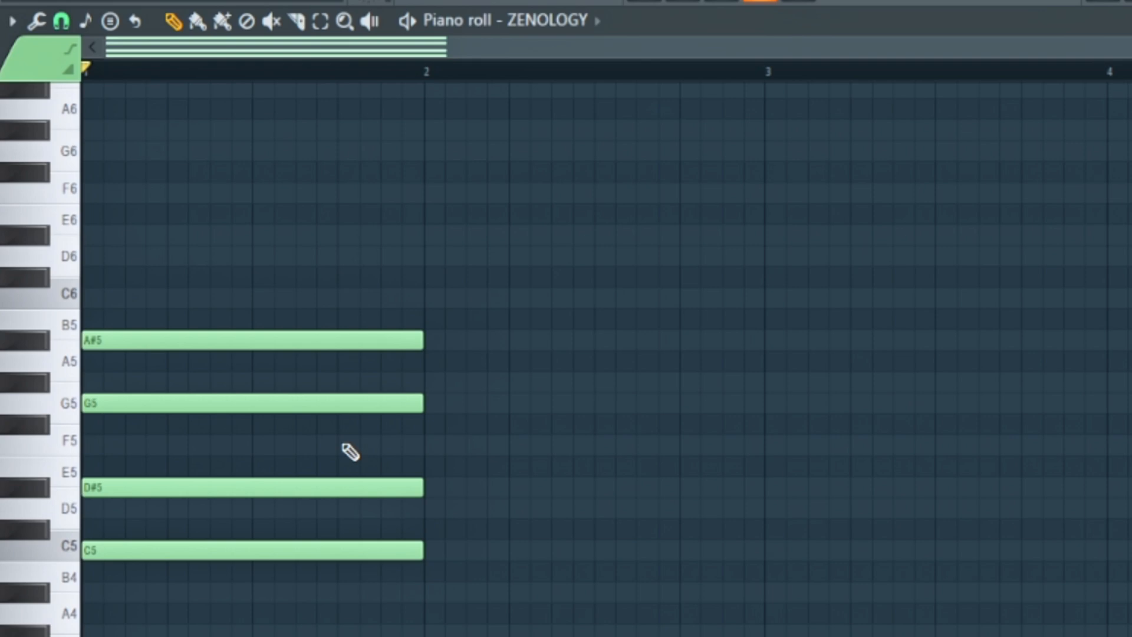
key(shift+Down)
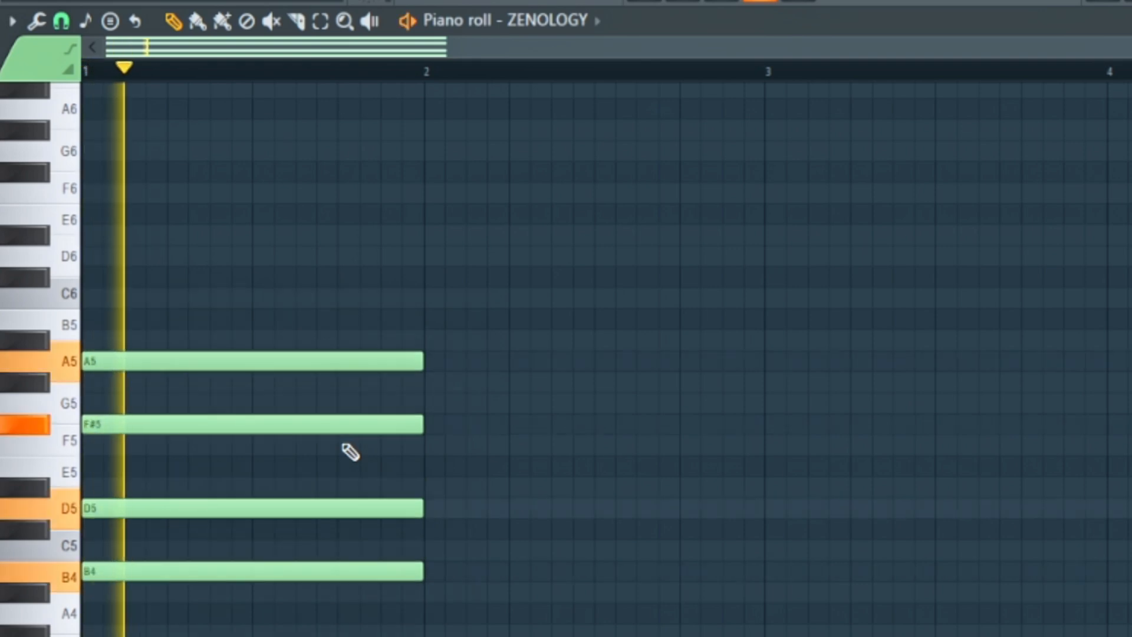
scroll(394, 437, down, 3)
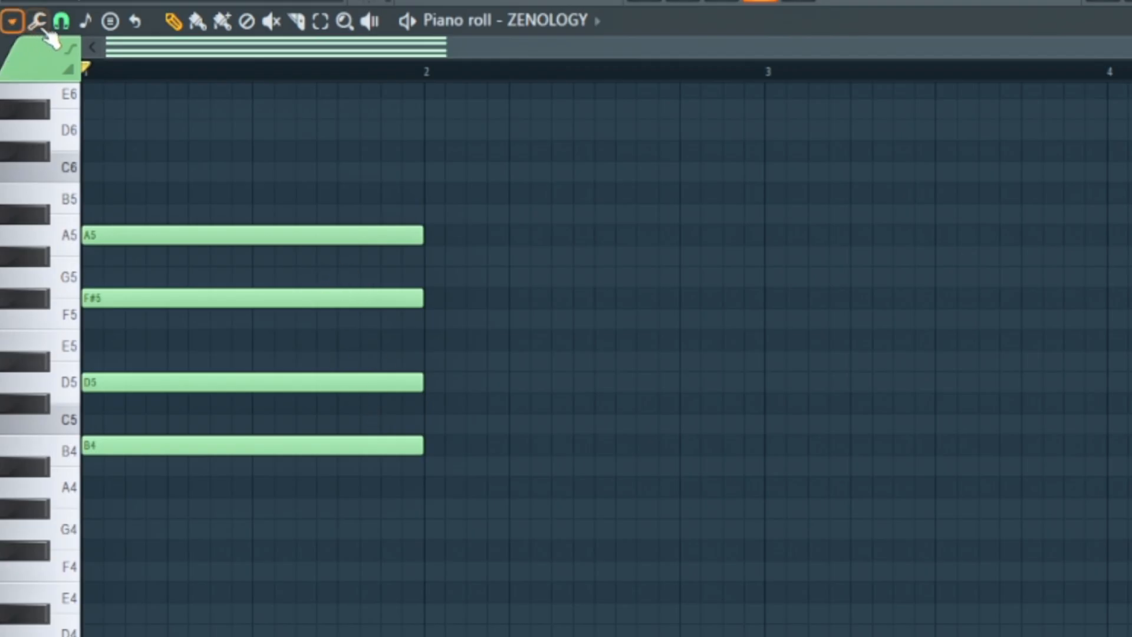
- Change the scale highlighting's root note to B and play the chord
click(87, 22)
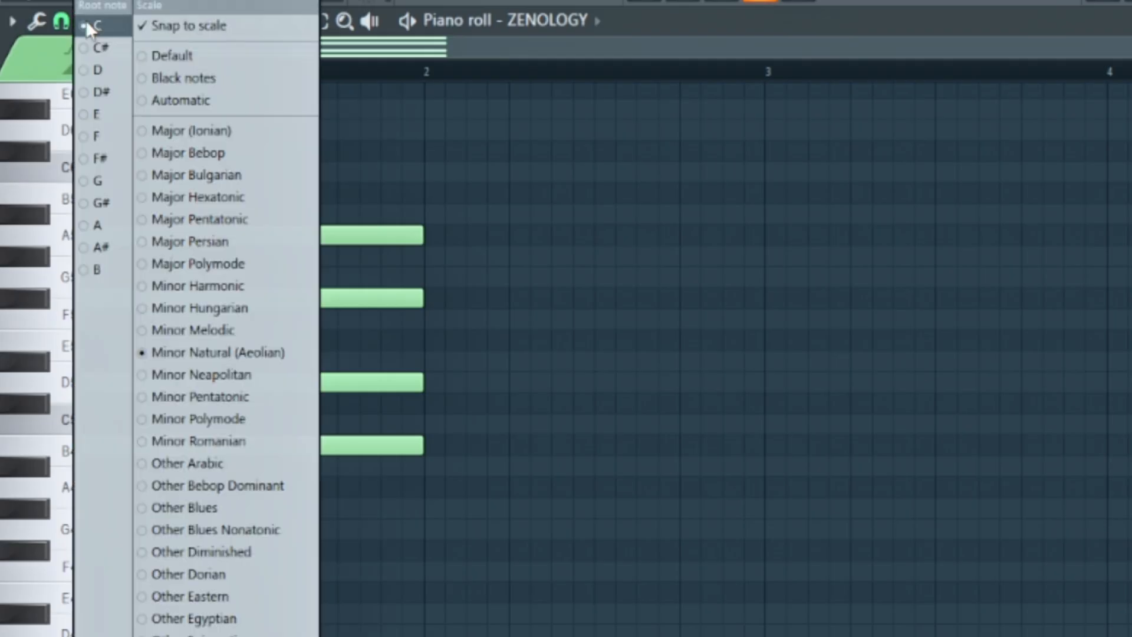
click(98, 268)
key(space)
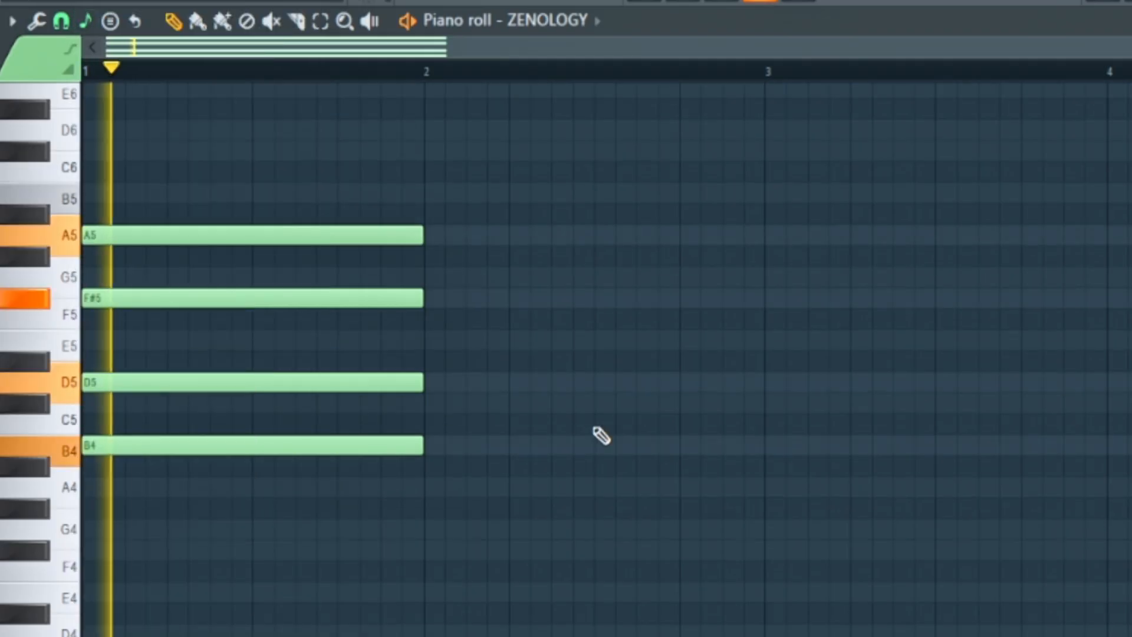
key(space)
- Try lowering the chord's D5 note by one octave, play it back, and undo the change
scroll(280, 454, up, 1)
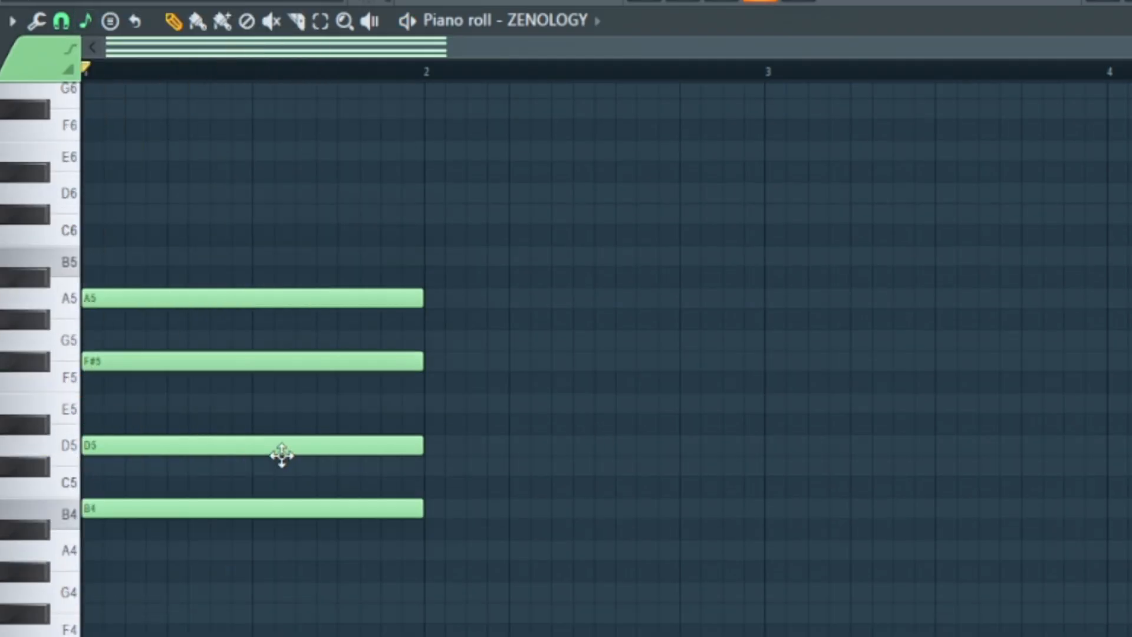
ctrl+click(269, 445)
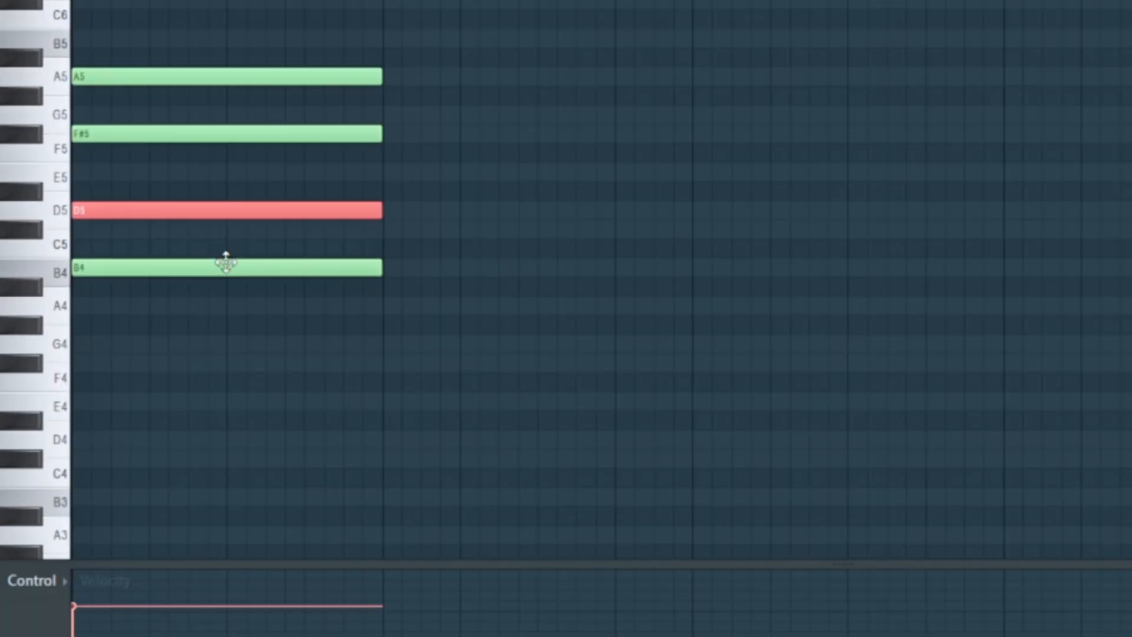
key(ctrl+Down)
key(space)
key(space)
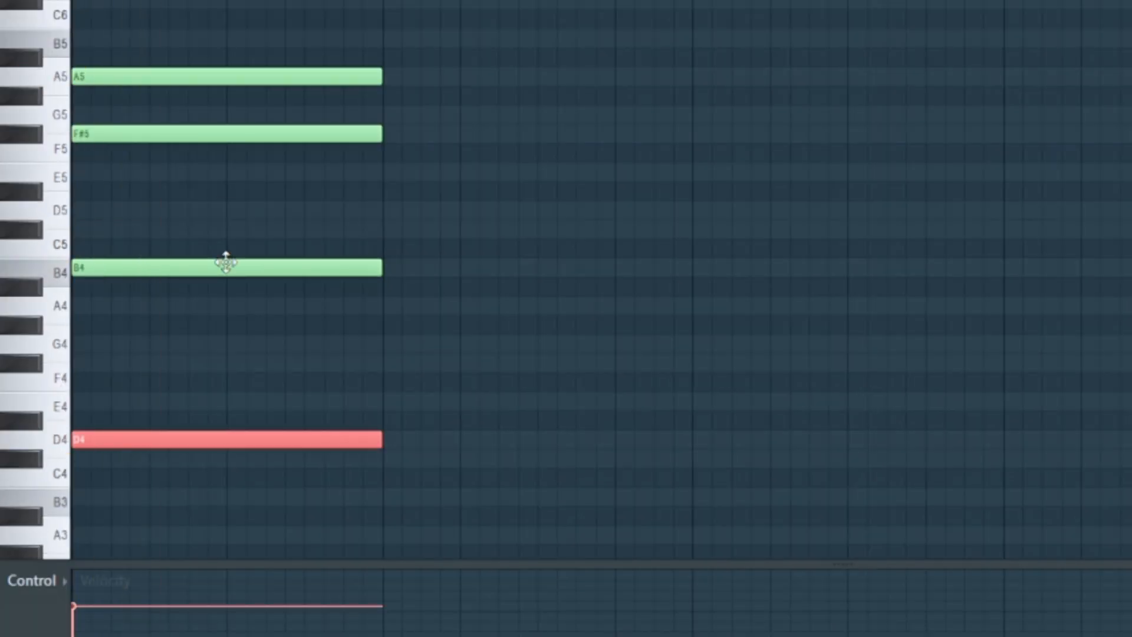
key(ctrl+z)
- Lower the B4 and A5 notes by one octave each to B3 and A4, and play the revoiced chord
ctrl+click(194, 263)
key(ctrl+Down)
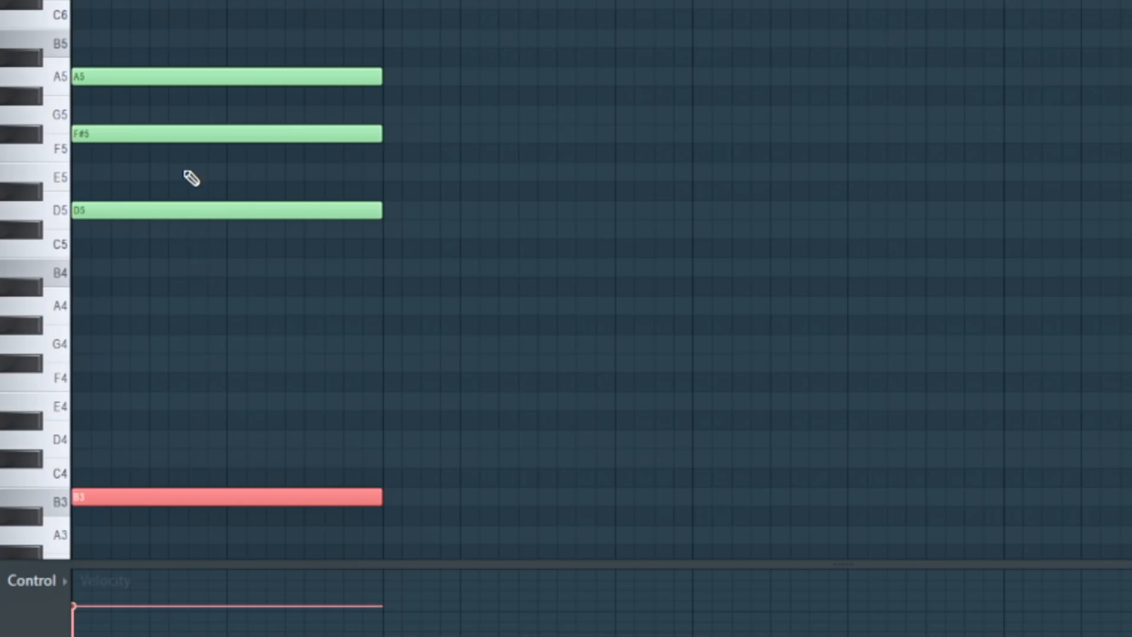
ctrl+click(197, 76)
key(ctrl+Down)
key(space)
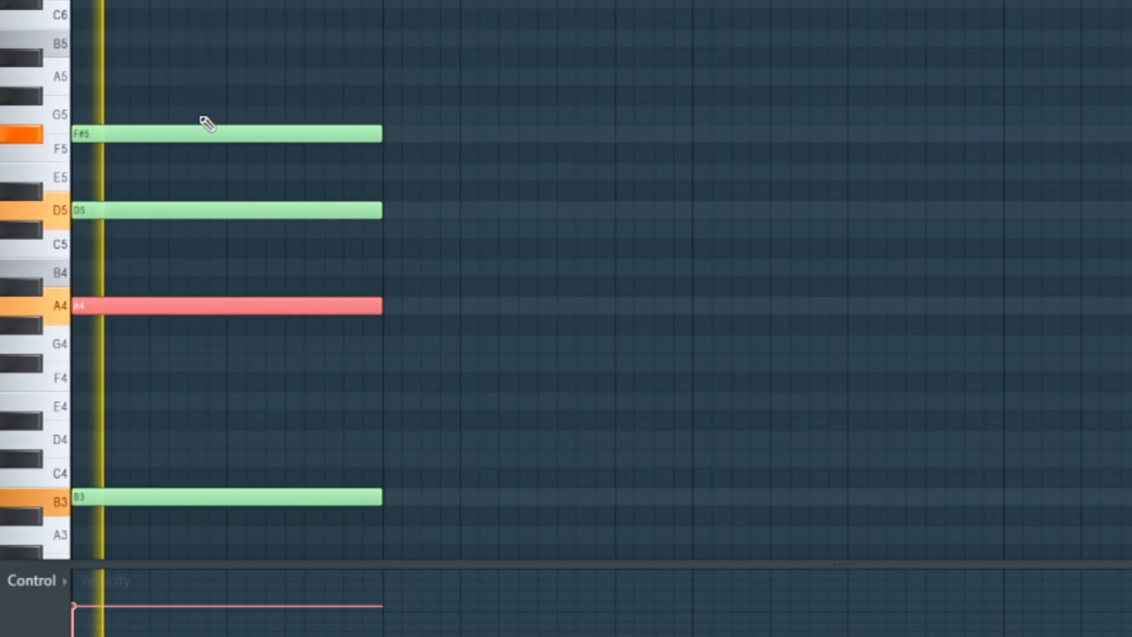
- Stop playback, deselect the chord, and add an A3 note in bar 2 and a G3 note filling bars 3 and 4
key(space)
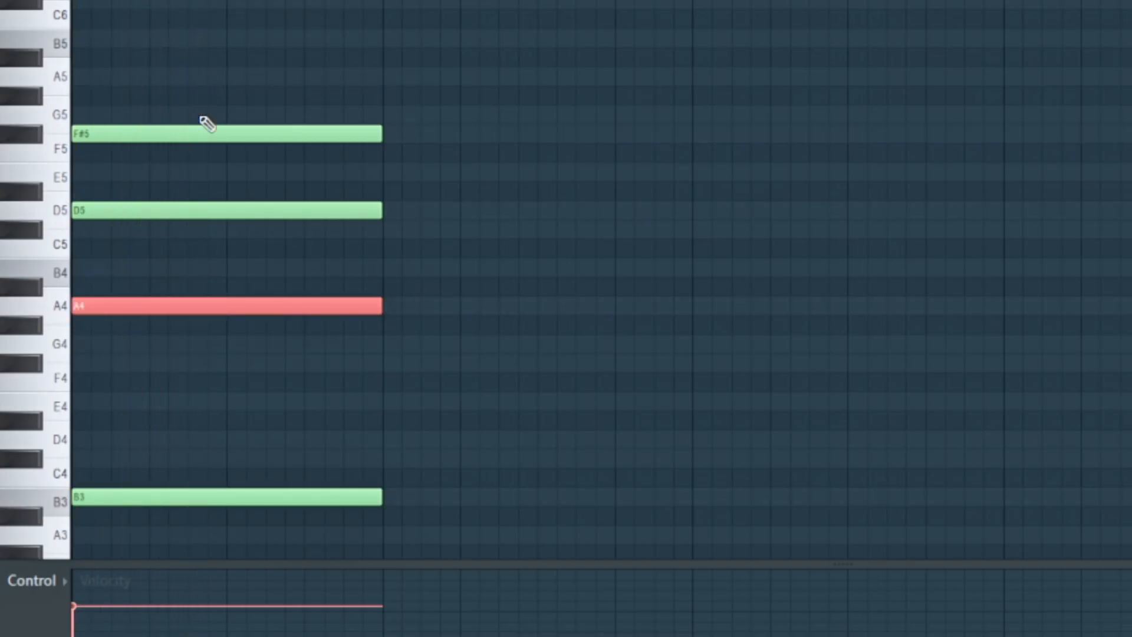
key(ctrl+d)
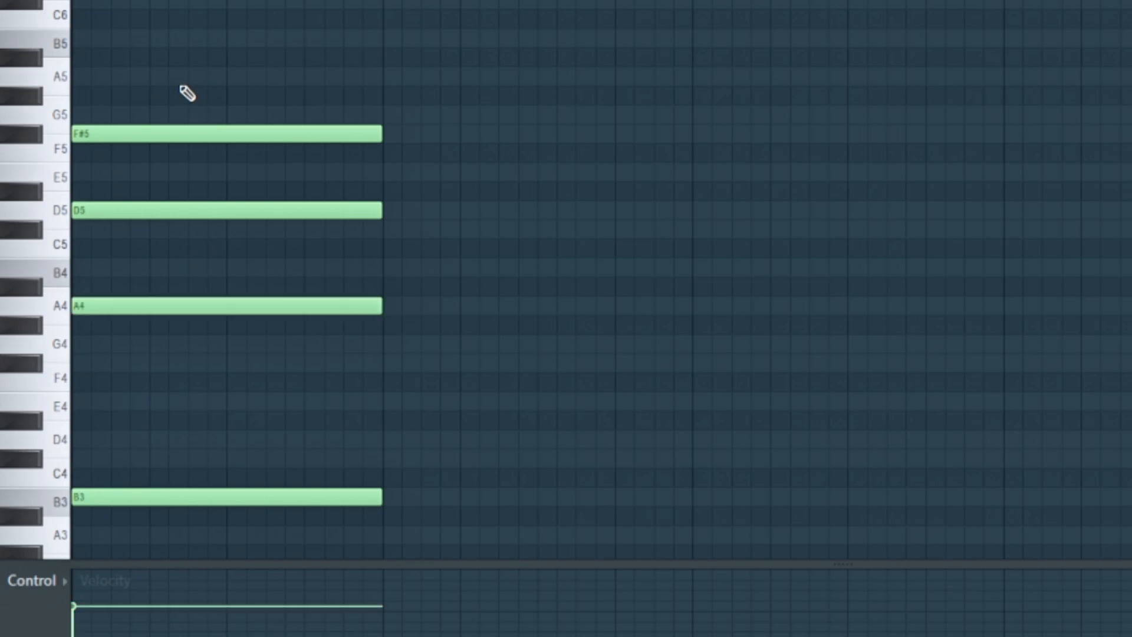
click(384, 535)
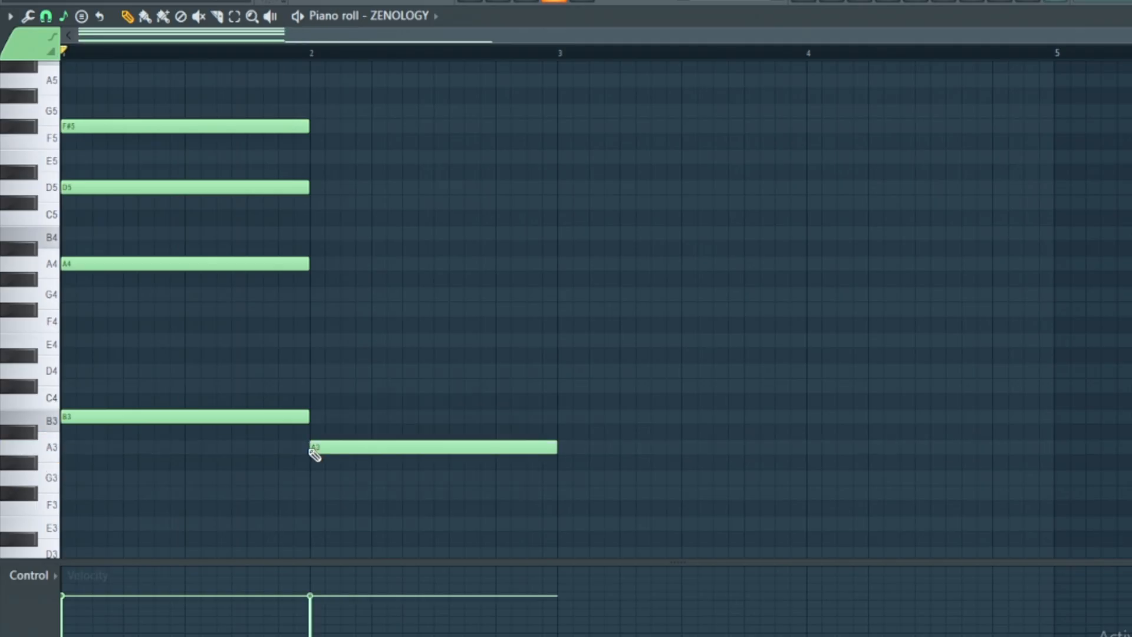
click(563, 478)
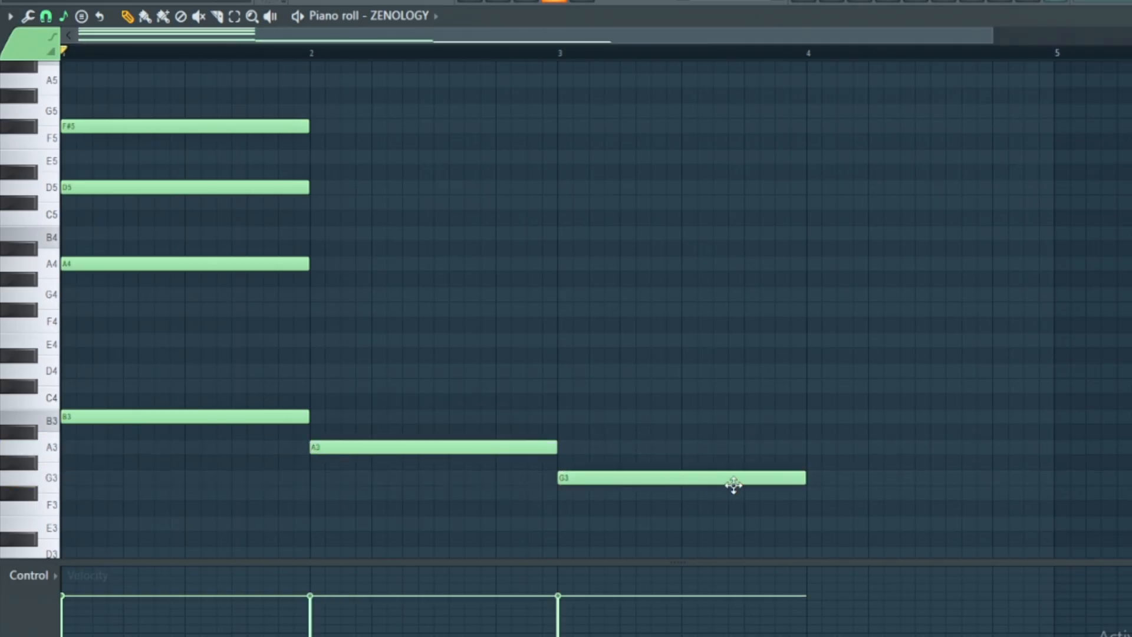
drag(805, 478, 1053, 478)
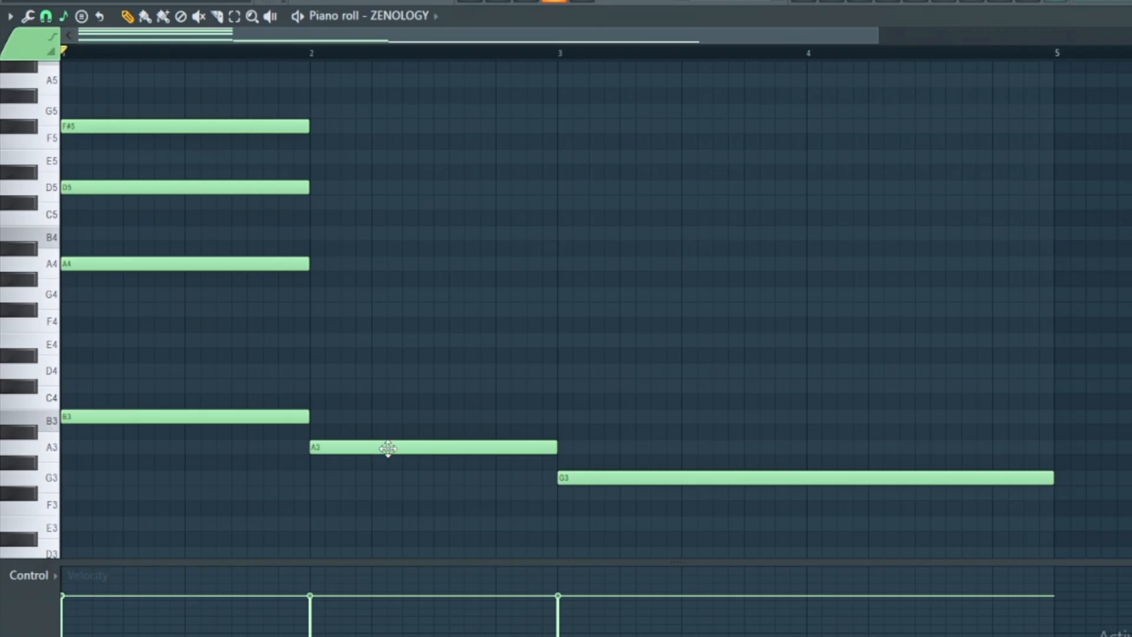
- Stack C#4, E4 and G4 over the A3 in bar 2, and raise the G4 to A4
click(315, 384)
click(318, 340)
click(319, 293)
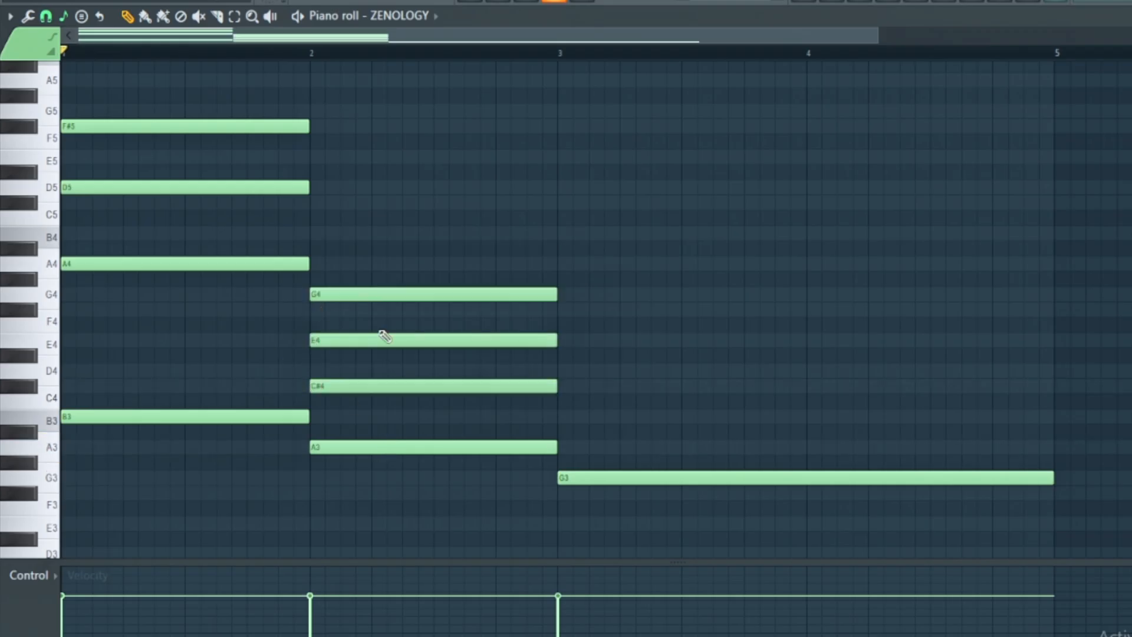
scroll(359, 263, down, 1)
click(359, 264)
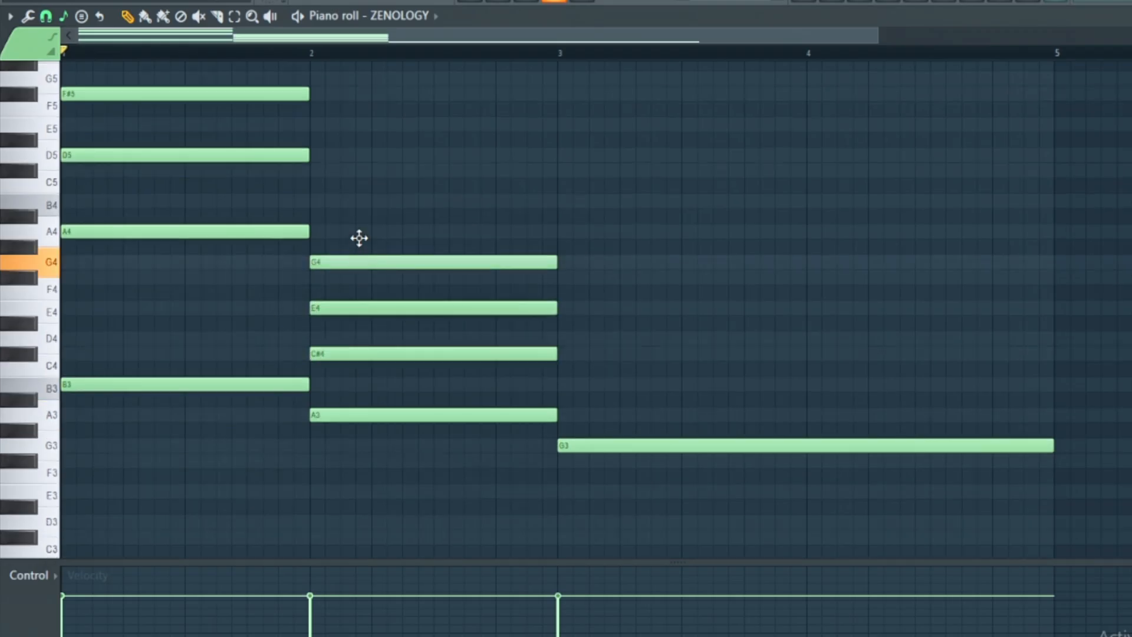
drag(359, 239, 357, 233)
scroll(356, 232, up, 3)
- Raise the second chord's E4 and C#4 notes by one octave, and stack B3, D4 and F#4 over the G3
click(363, 397)
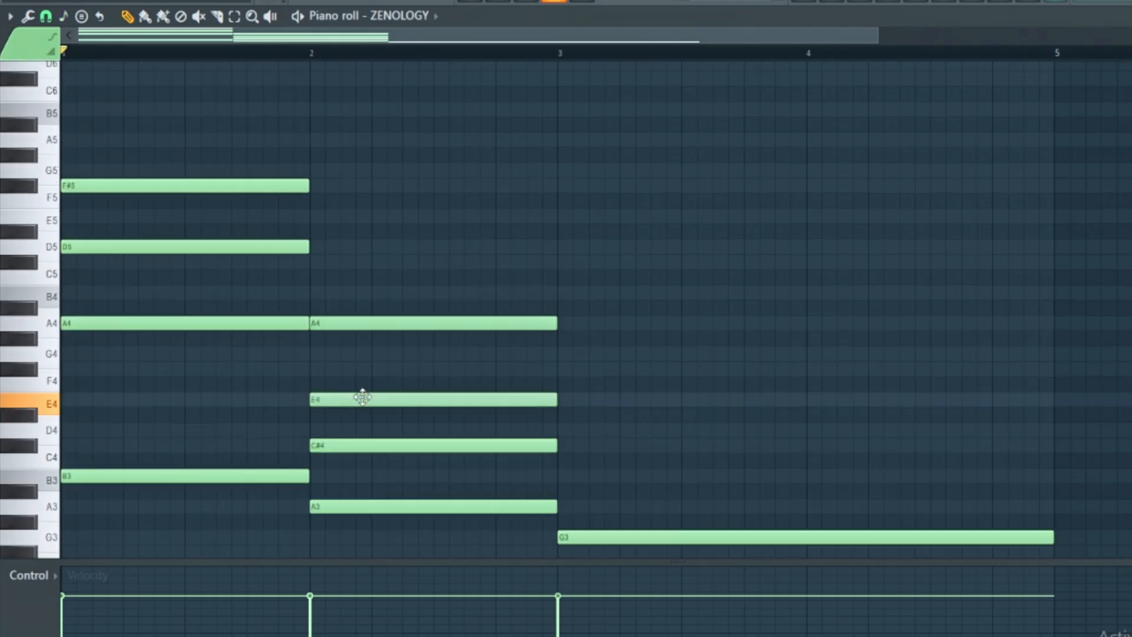
key(ctrl+Up)
click(351, 403)
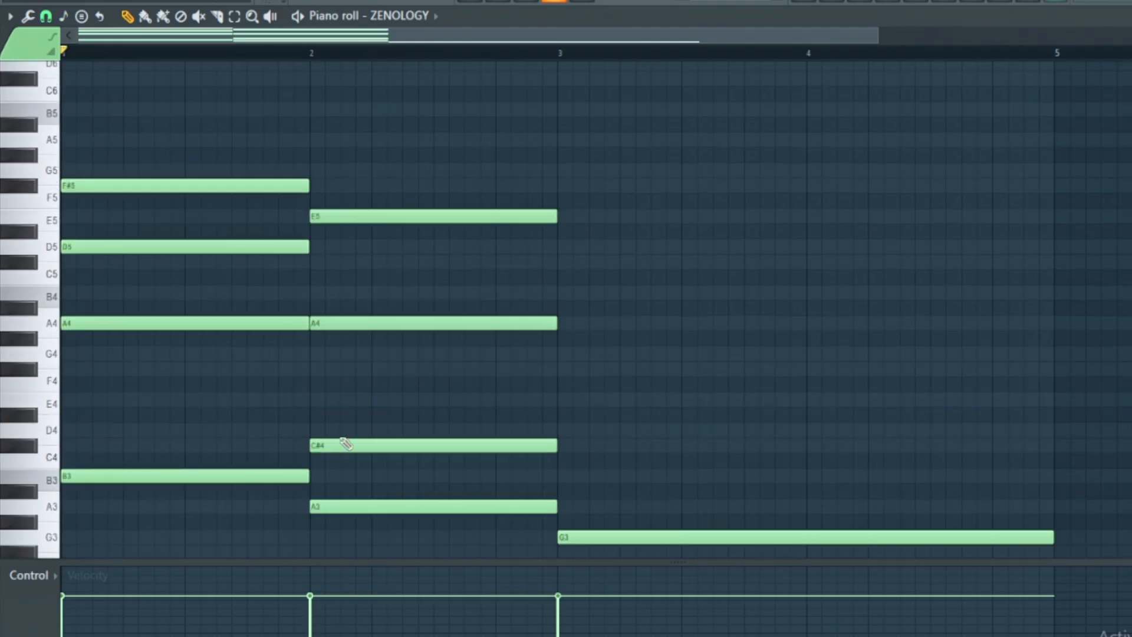
click(345, 445)
key(ctrl+Up)
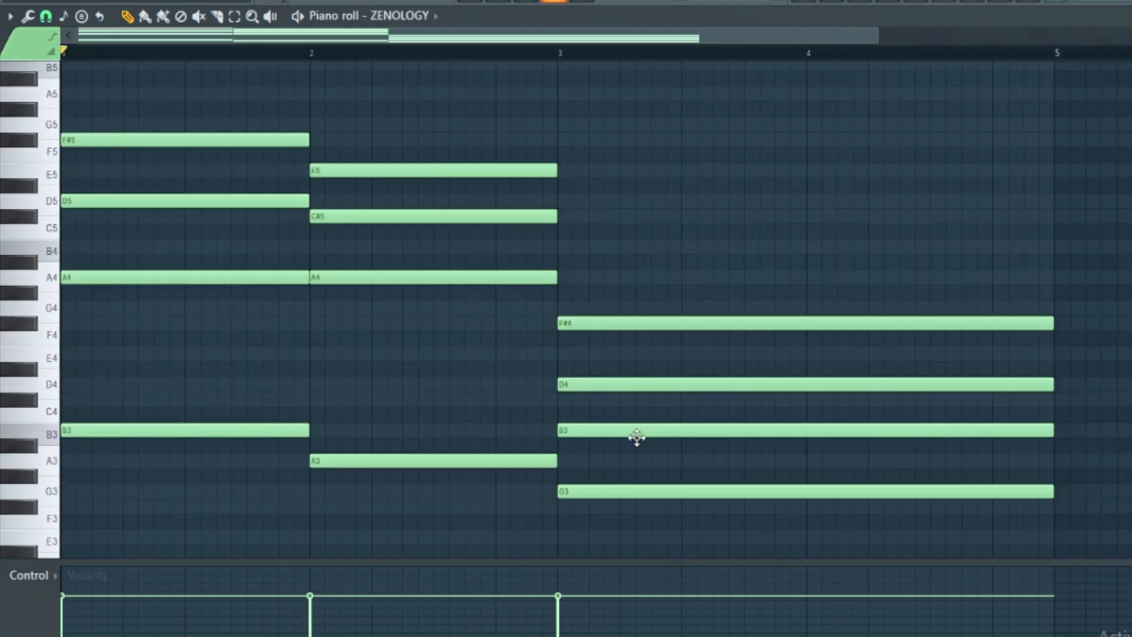
- Raise the third chord's B3 and D4 by one octave, lower its F#4 to E4, and play the progression
click(649, 430)
key(ctrl+Up)
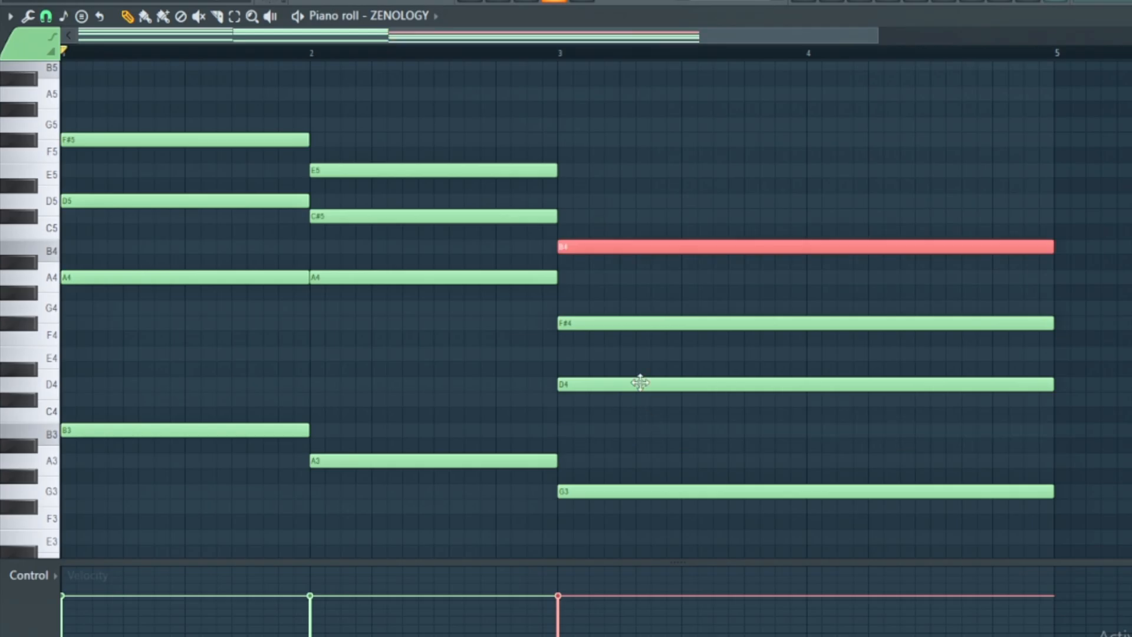
click(647, 384)
key(ctrl+Up)
drag(616, 324, 621, 357)
key(space)
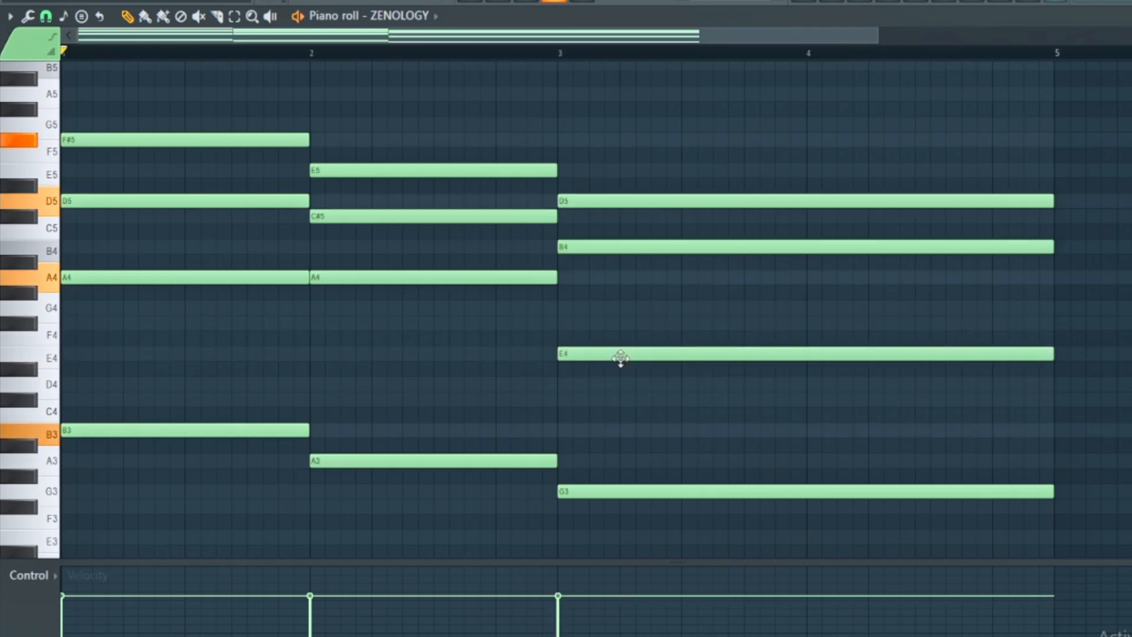
- Transpose all three chords up one semitone and play back the progression
key(shift+Up)
key(space)
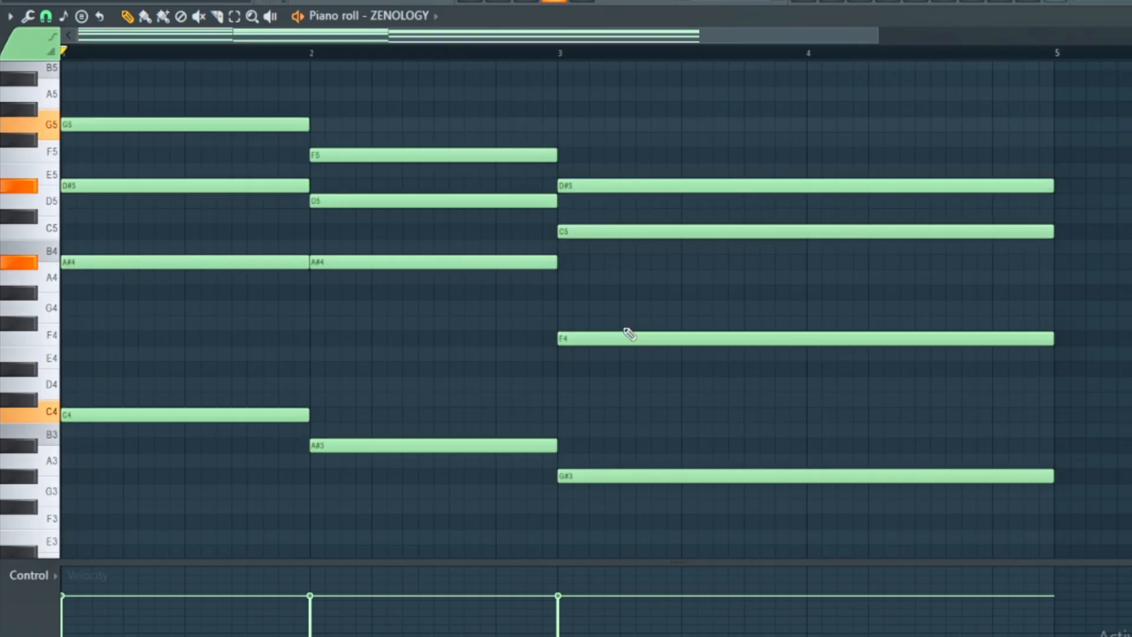
scroll(619, 286, up, 1)
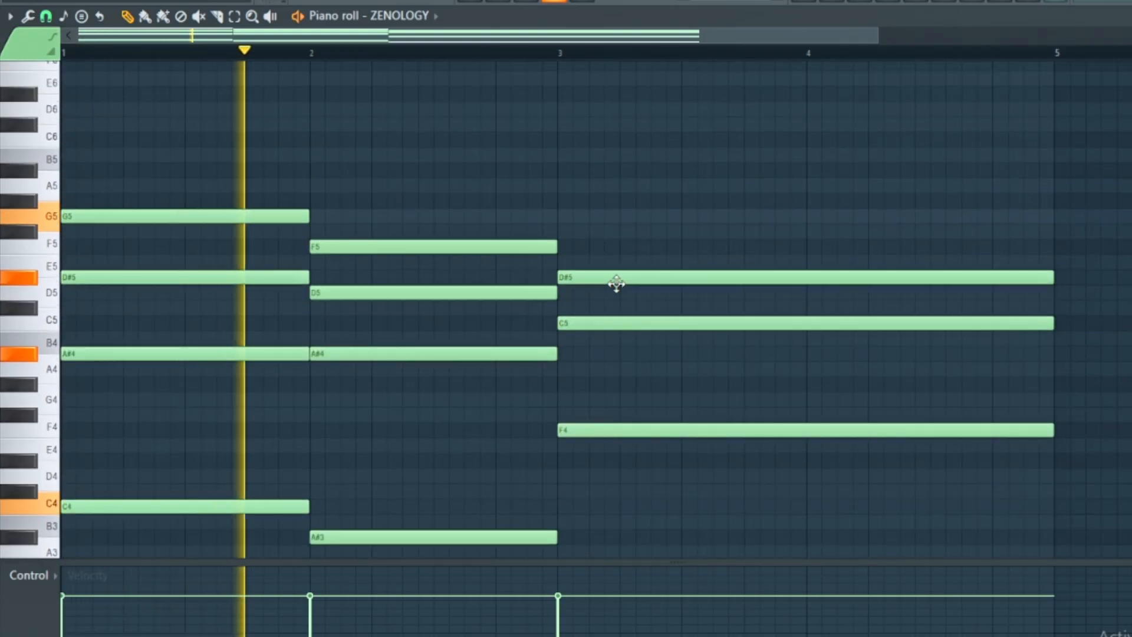
scroll(623, 290, down, 2)
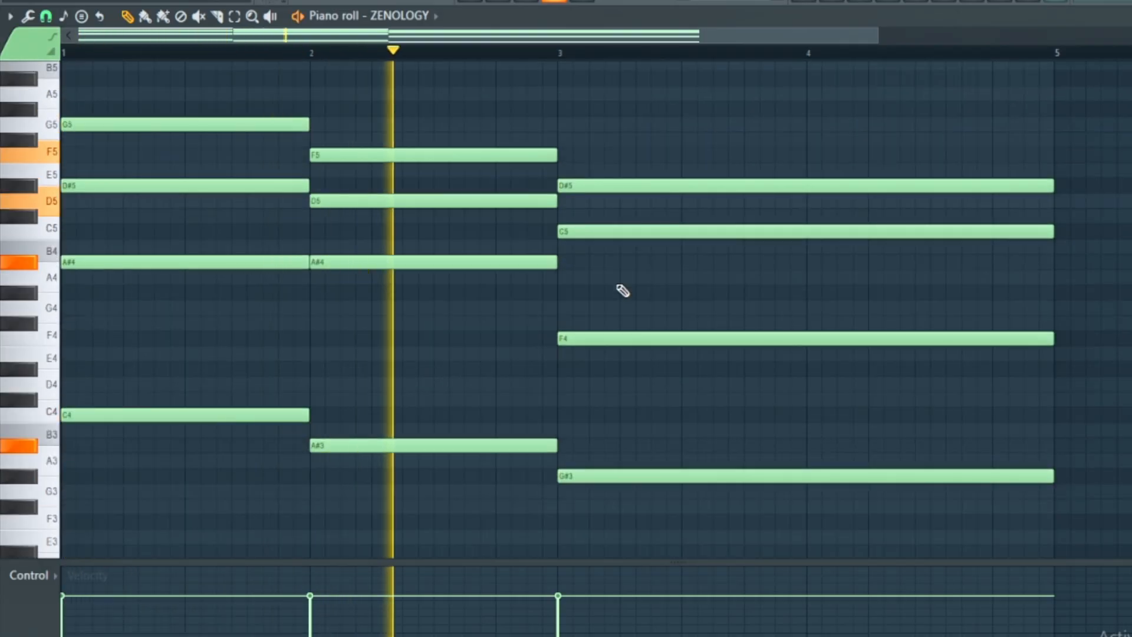
key(space)
- Revoice the third chord as G#3, G#4, C5, D#5 and G#5, and top the first two chords with A#5
scroll(623, 291, down, 1)
mouse_move(505, 339)
mouse_down()
mouse_move(507, 250)
mouse_move(507, 305)
mouse_up()
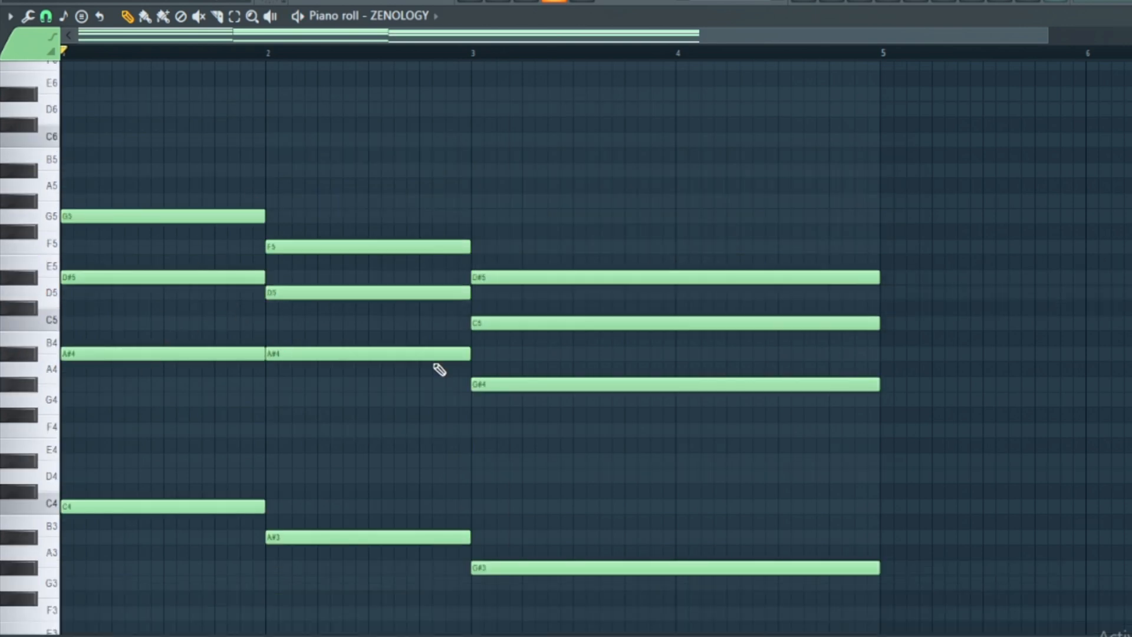
drag(512, 389, 512, 257)
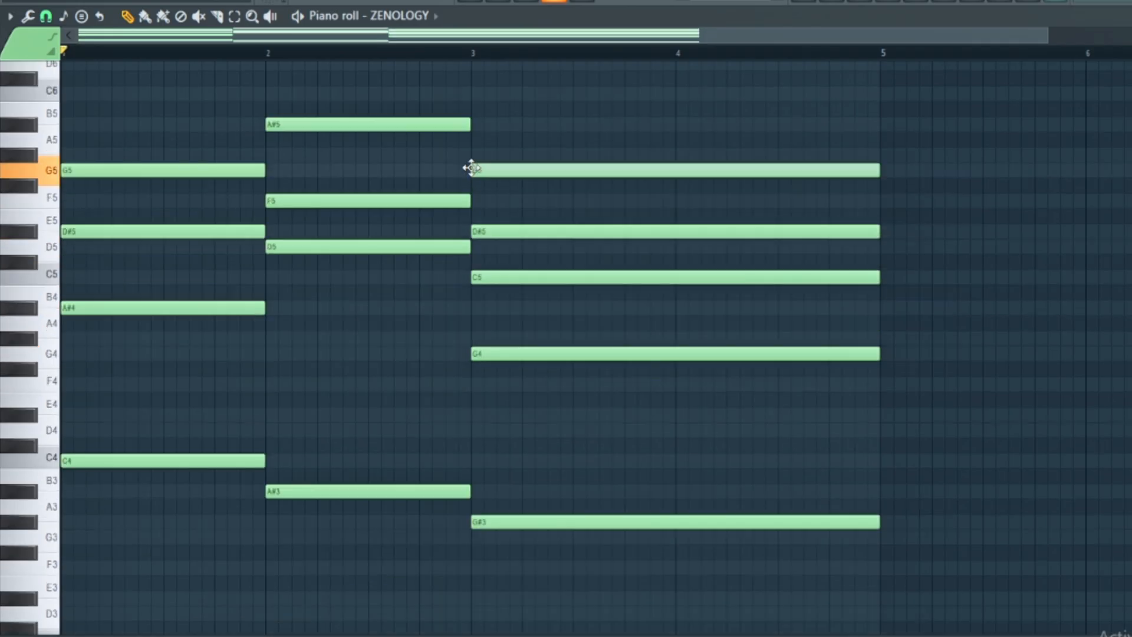
drag(471, 168, 472, 149)
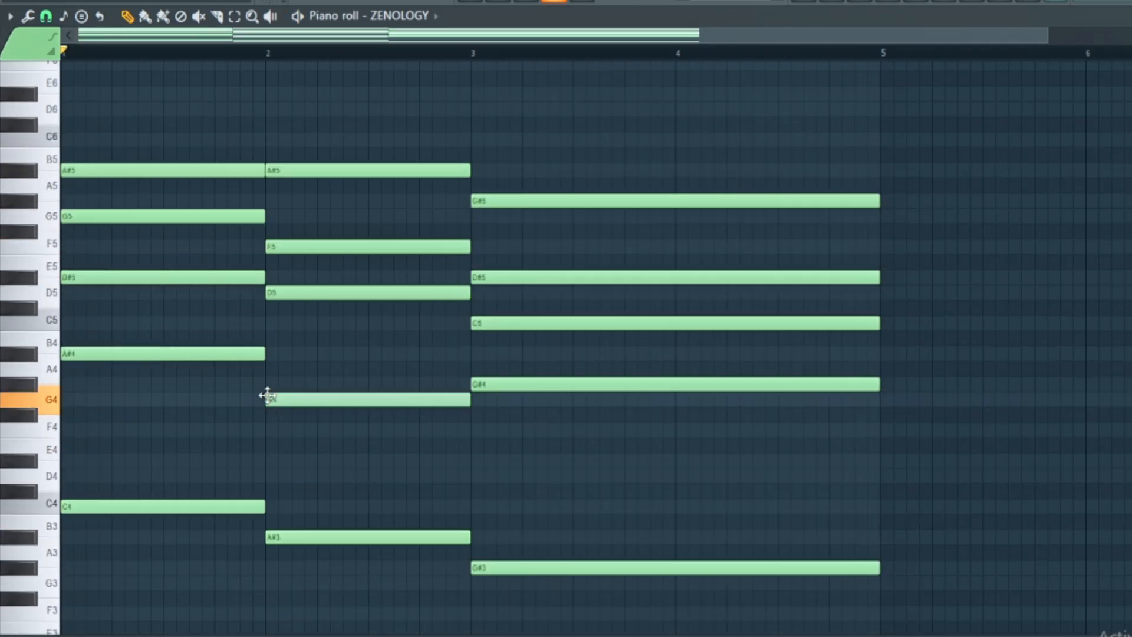
drag(263, 394, 273, 352)
key(space)
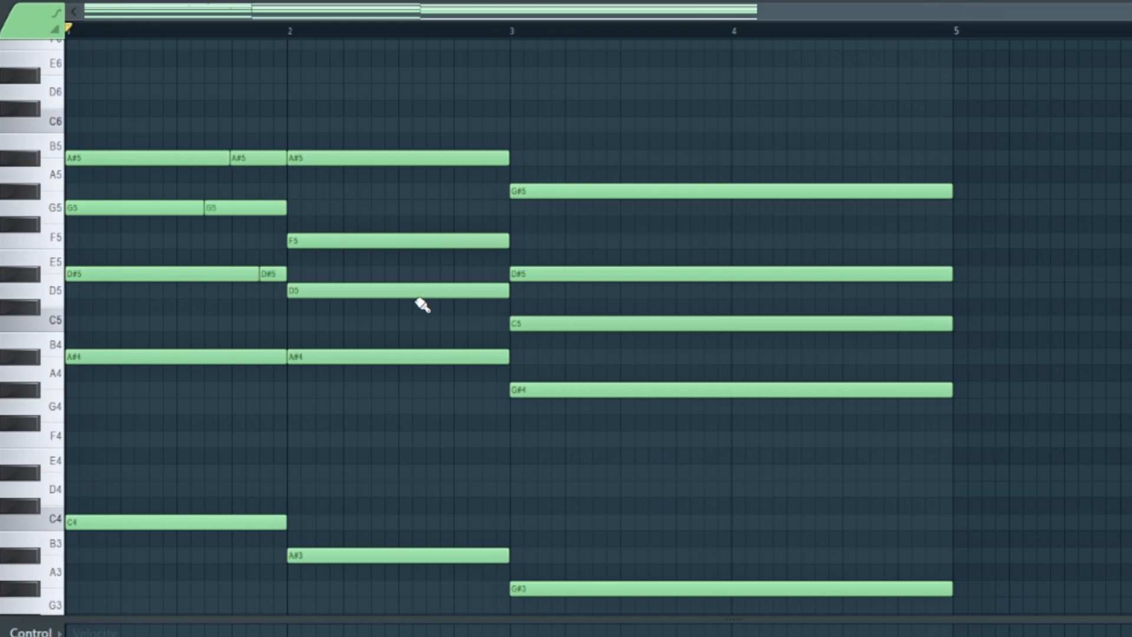
- Add short G5, F5 and D#5 notes at the end of bar 2 from the chopped chord notes, and play back the result
drag(456, 244, 455, 210)
drag(478, 293, 482, 237)
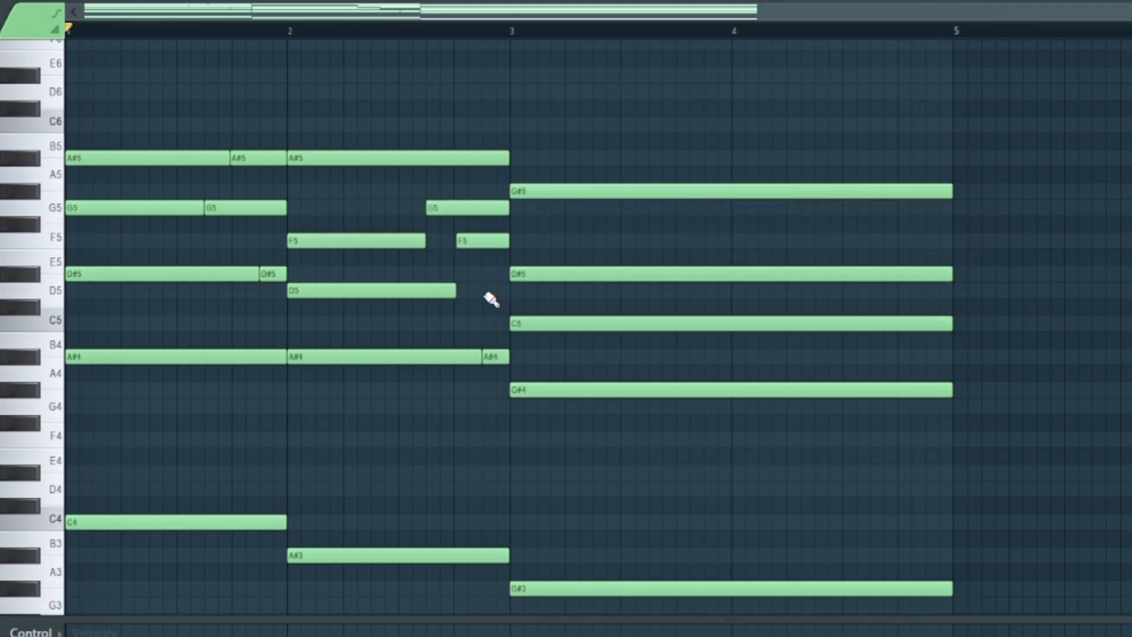
drag(490, 359, 487, 267)
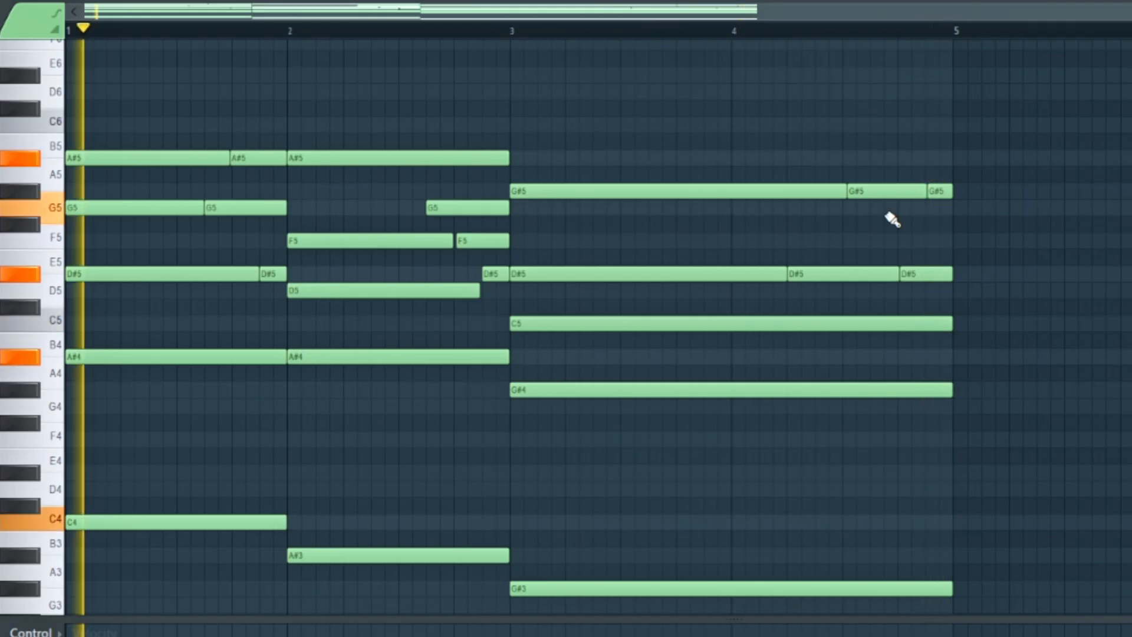
key(space)
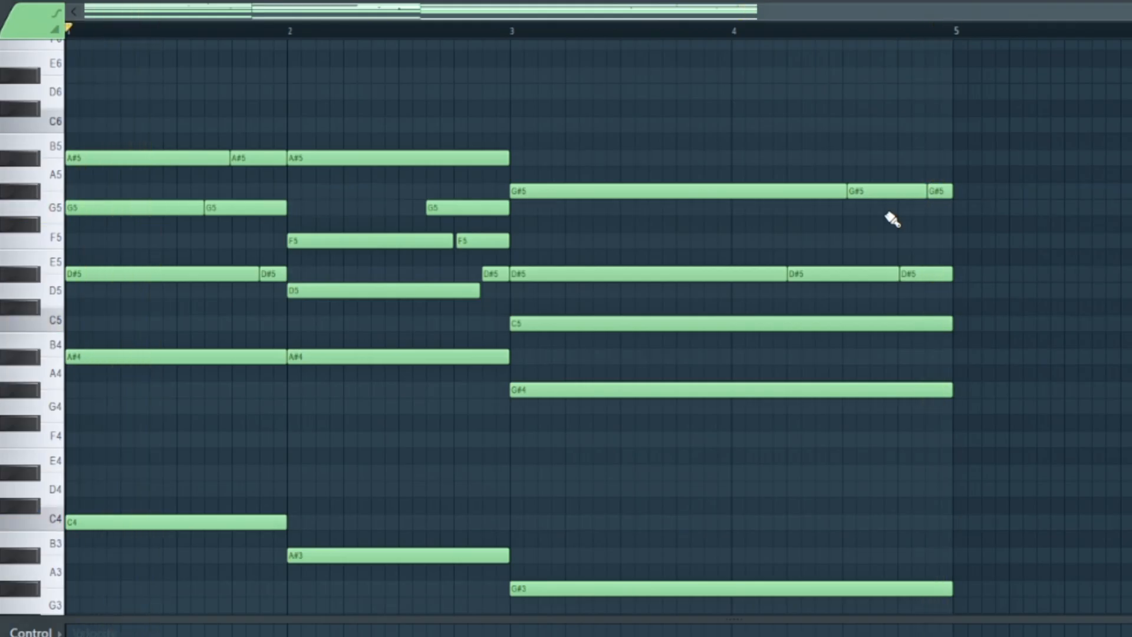
- Transpose the whole progression up one semitone, play it, and set the scale highlighting's root note to C#
scroll(556, 202, down, 3)
key(shift+Up)
key(space)
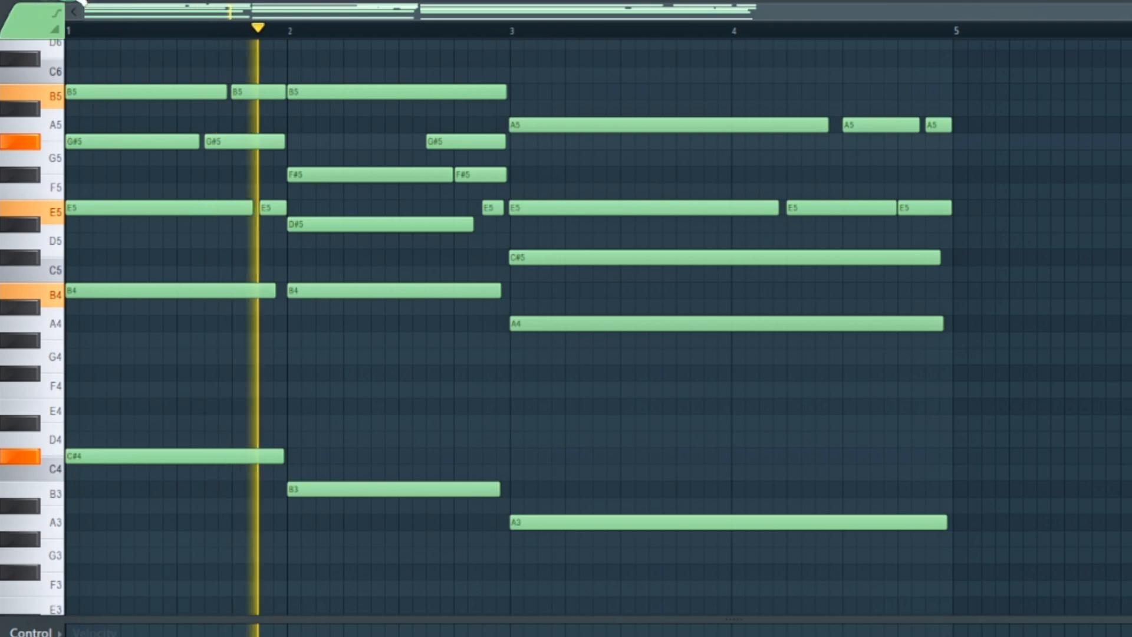
click(74, 1)
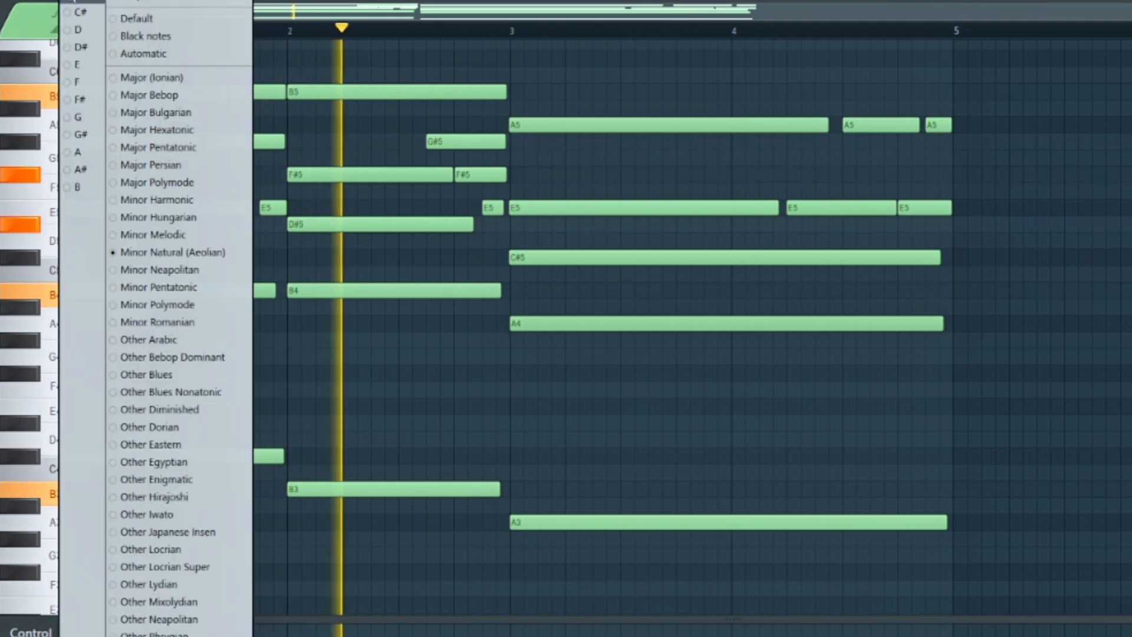
click(86, 12)
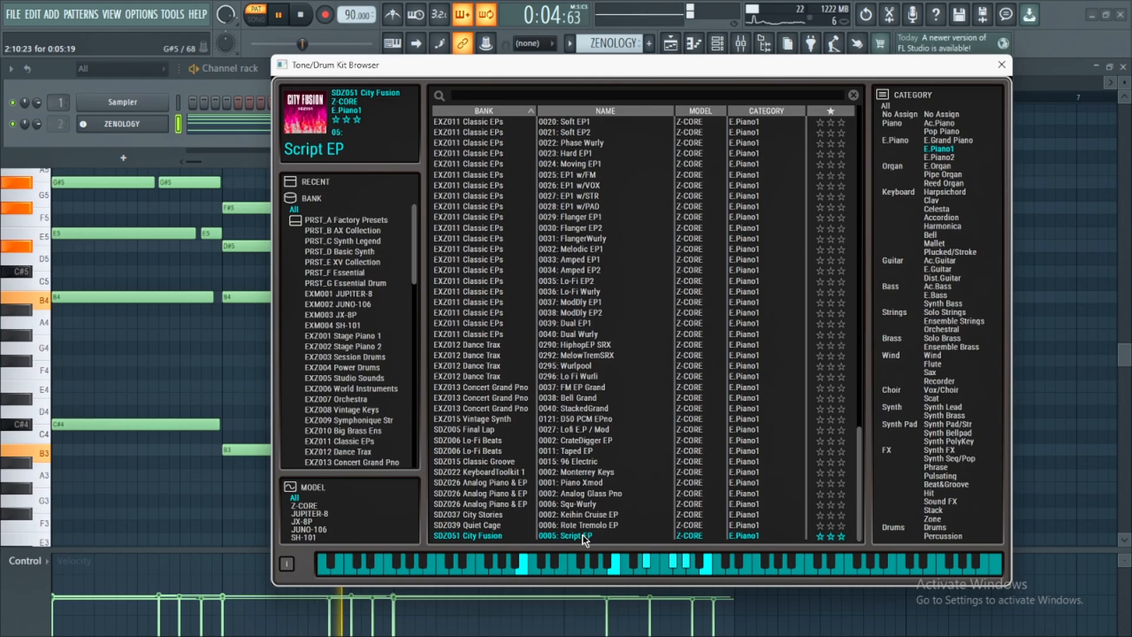
- Audition the E.Piano1 tone listed above Script EP in ZENOLOGY's tone browser
key(Up)
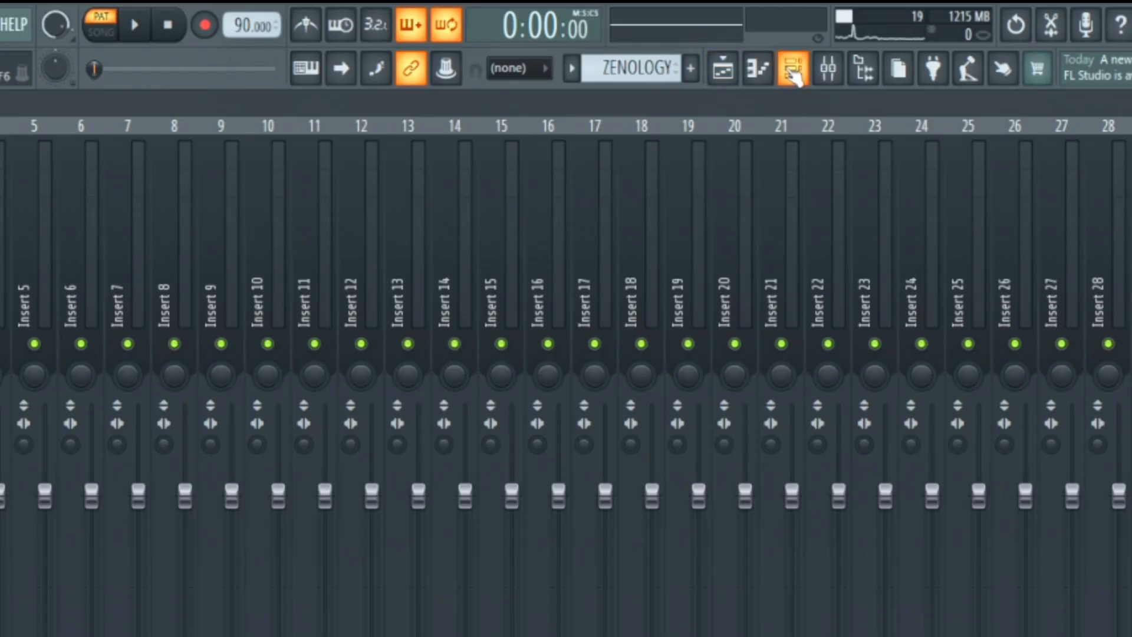
- Rename the ZENOLOGY pattern as Electric Piano and give it the magenta preset colour
click(718, 43)
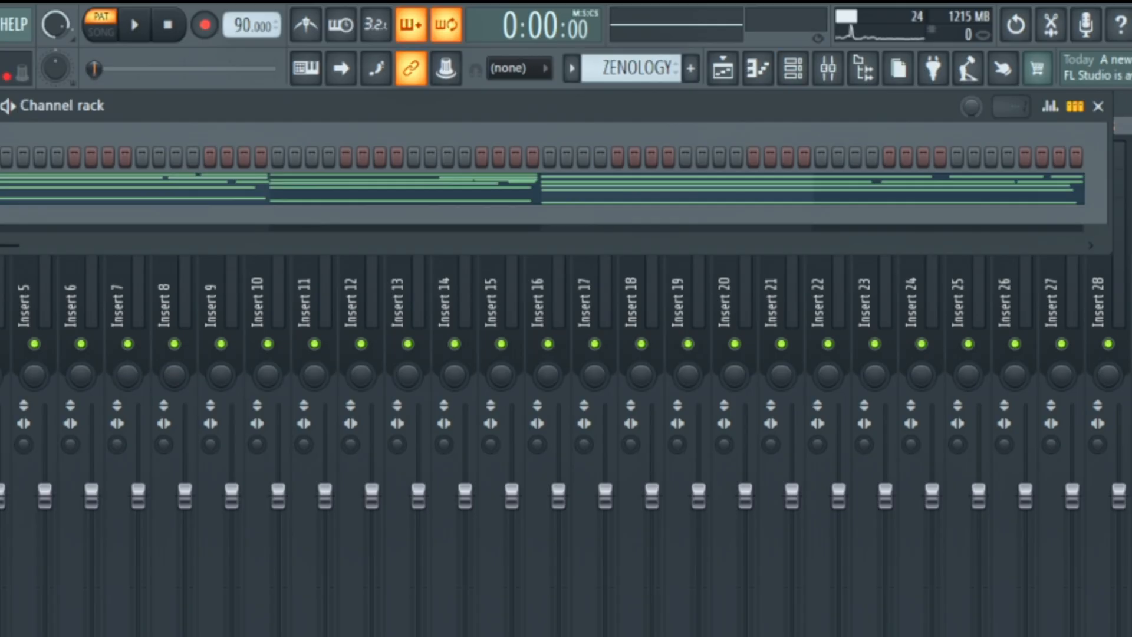
click(571, 68)
click(584, 72)
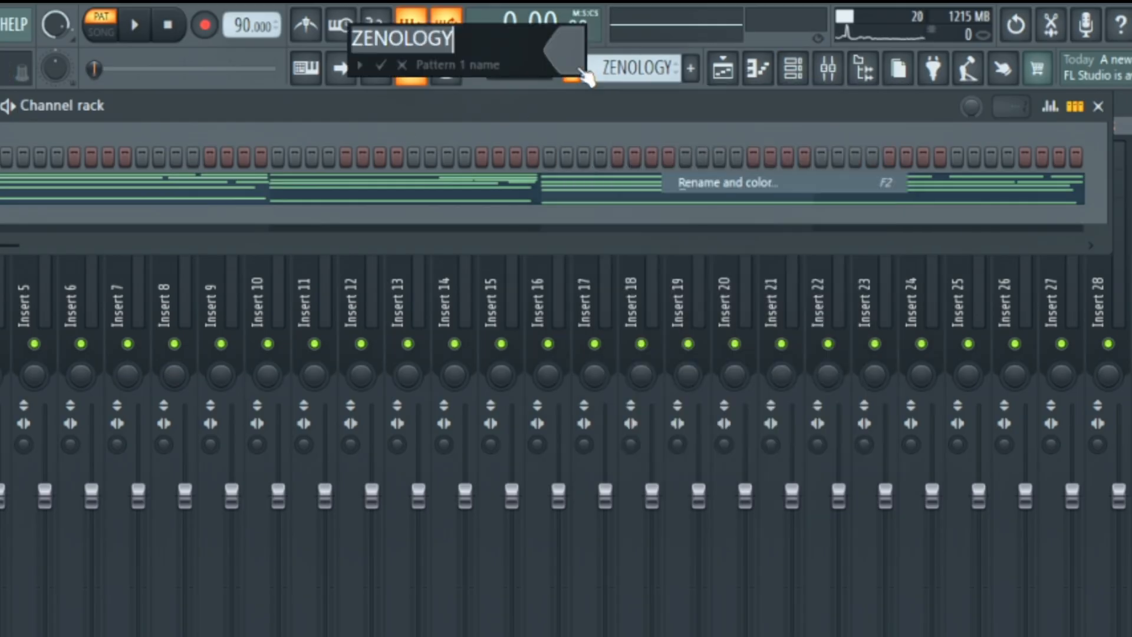
text(E)
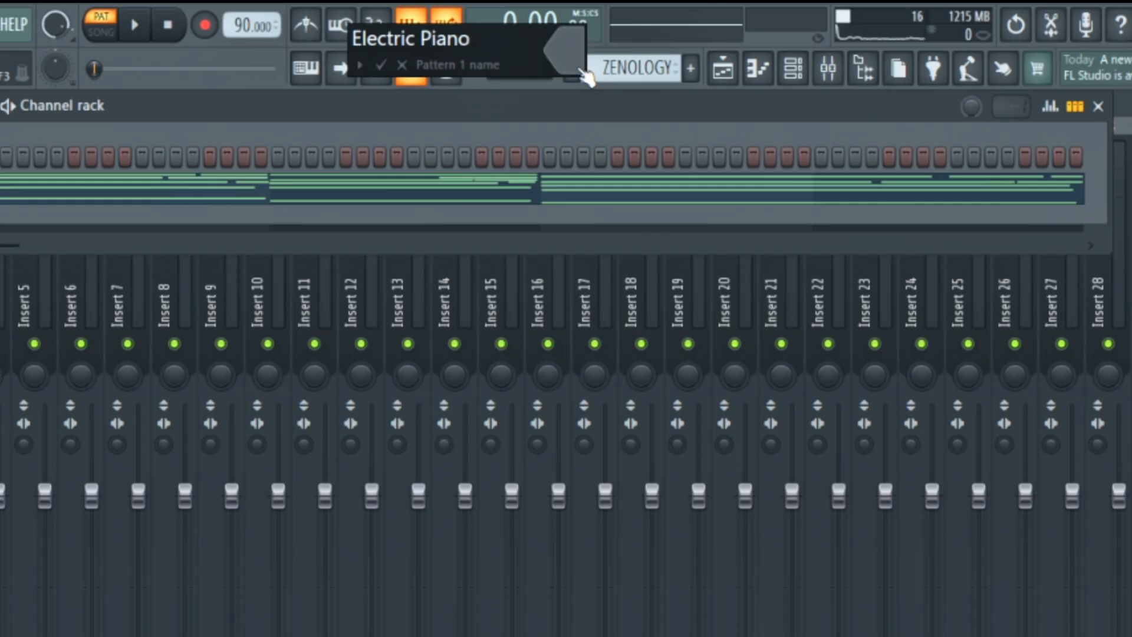
text(lectric Piano)
click(578, 71)
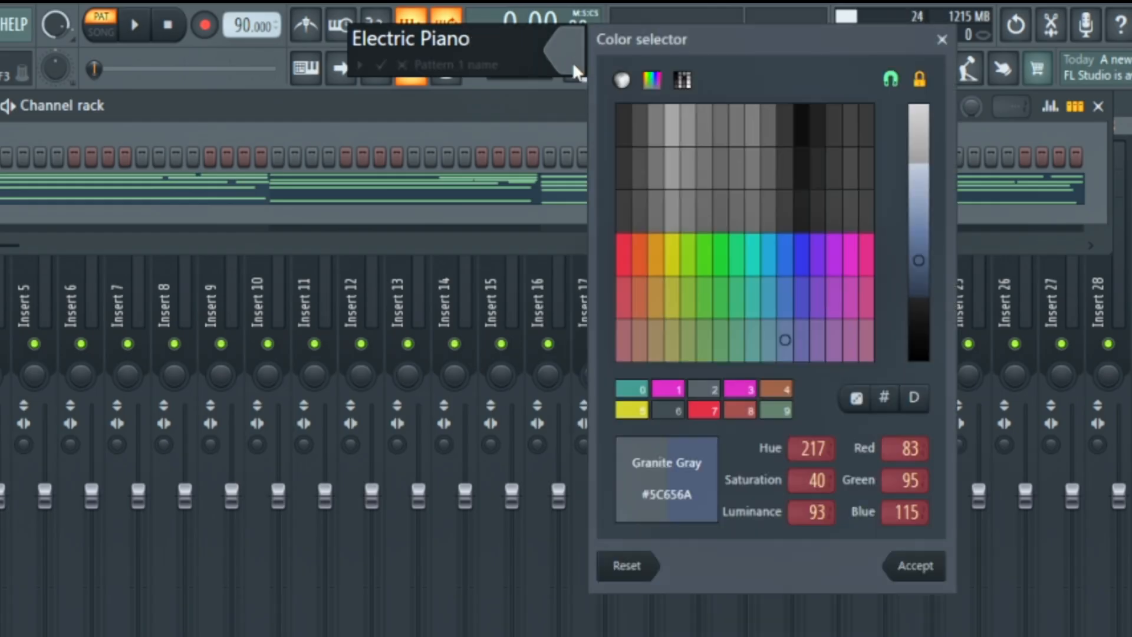
click(668, 388)
key(Return)
key(Return)
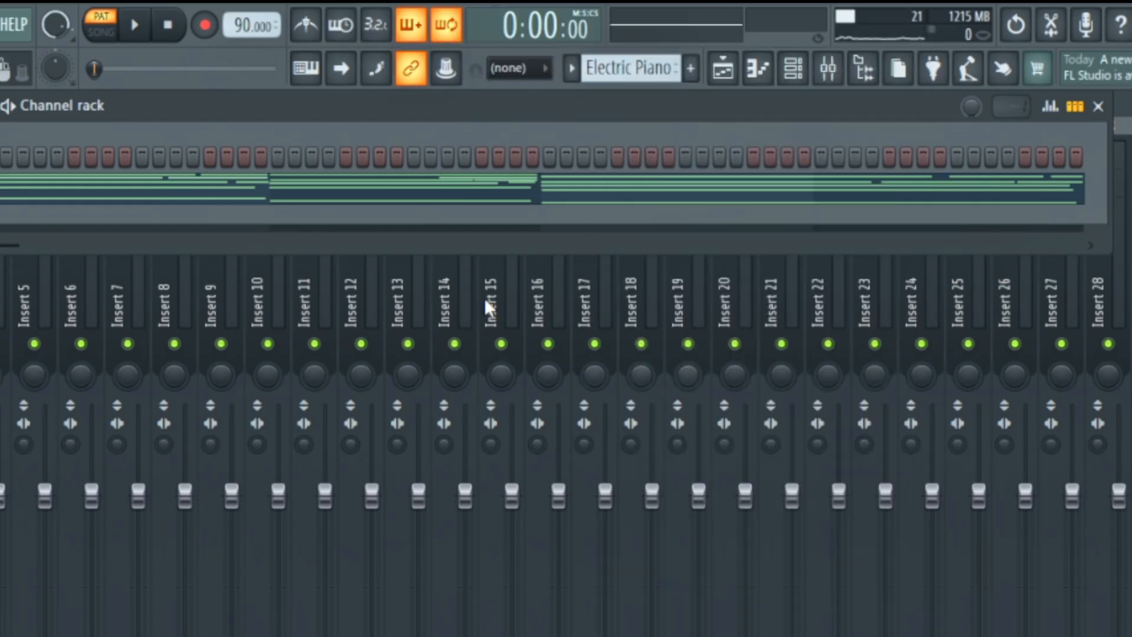
- Render the Electric Piano pattern to an audio clip and show the playlist's list of audio clips
click(571, 68)
click(719, 420)
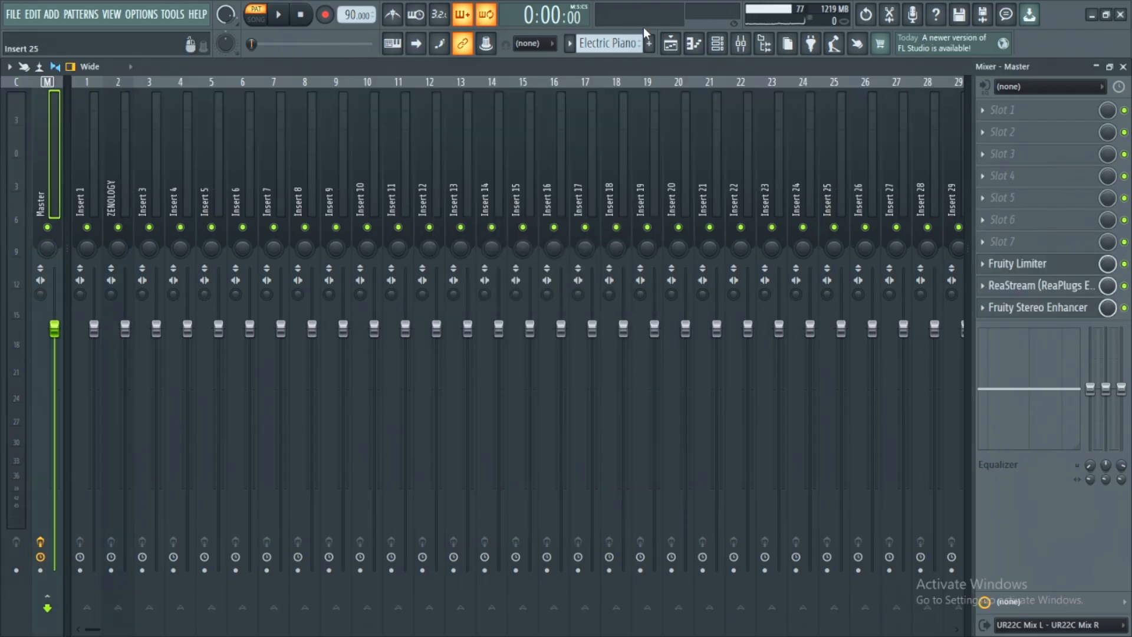
click(669, 45)
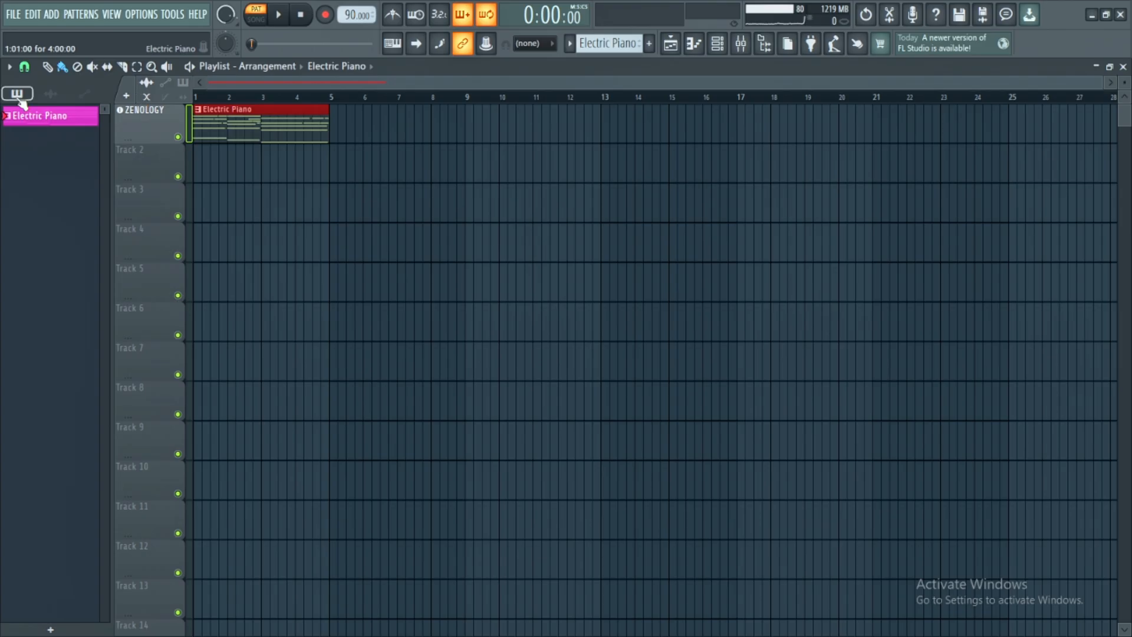
click(52, 96)
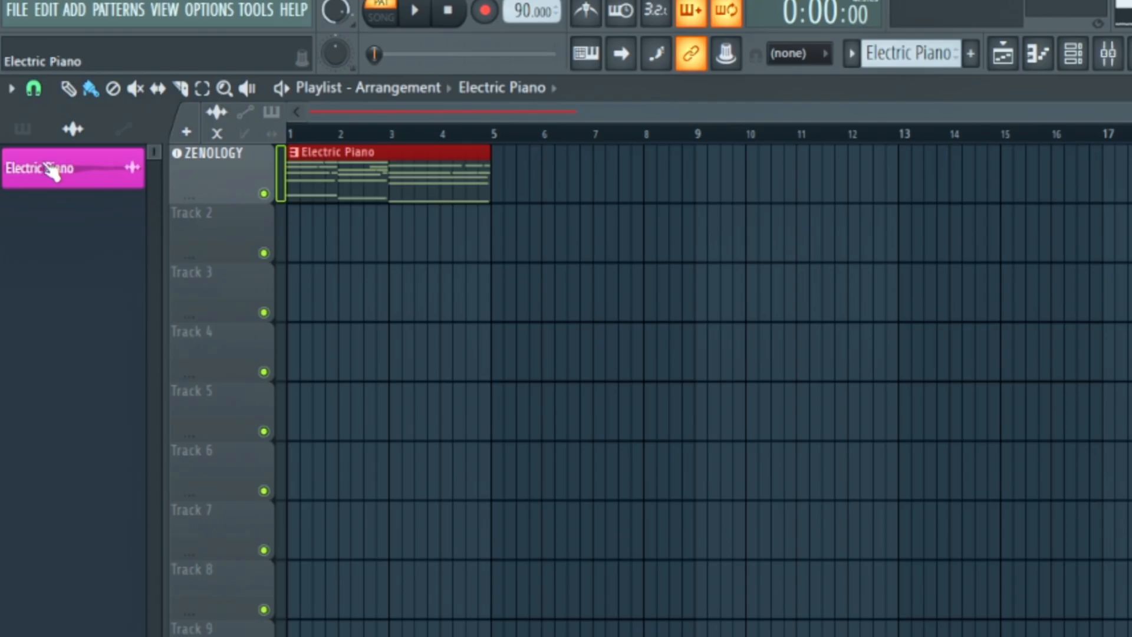
- Put the rendered Electric Piano audio on Track 2 of the playlist, starting at bar 1
drag(38, 120, 152, 167)
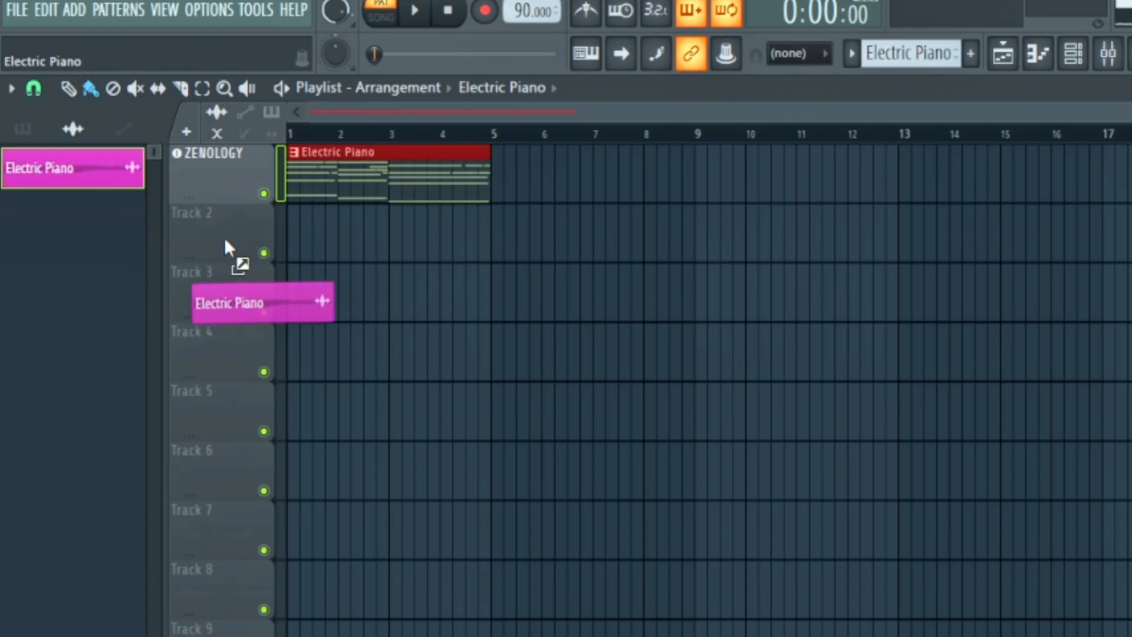
drag(226, 242, 226, 241)
click(672, 544)
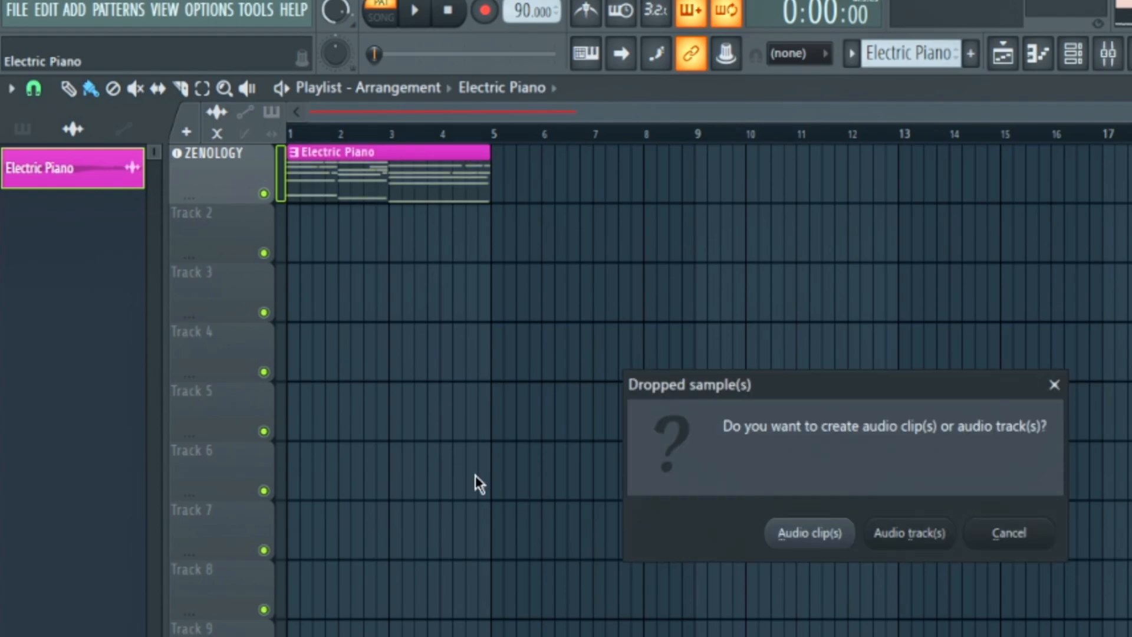
click(810, 532)
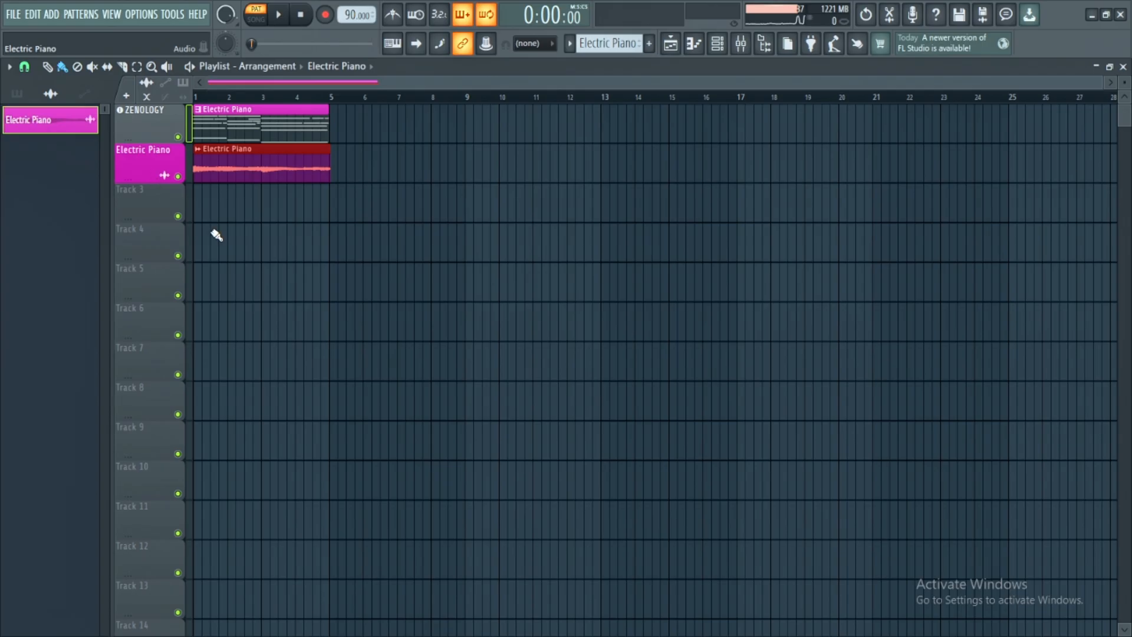
- Name the ZENOLOGY playlist track Electric Piano after its clip, mute the pattern clip, and play the rendered audio in song mode
ctrl+right_click(243, 247)
right_click(155, 164)
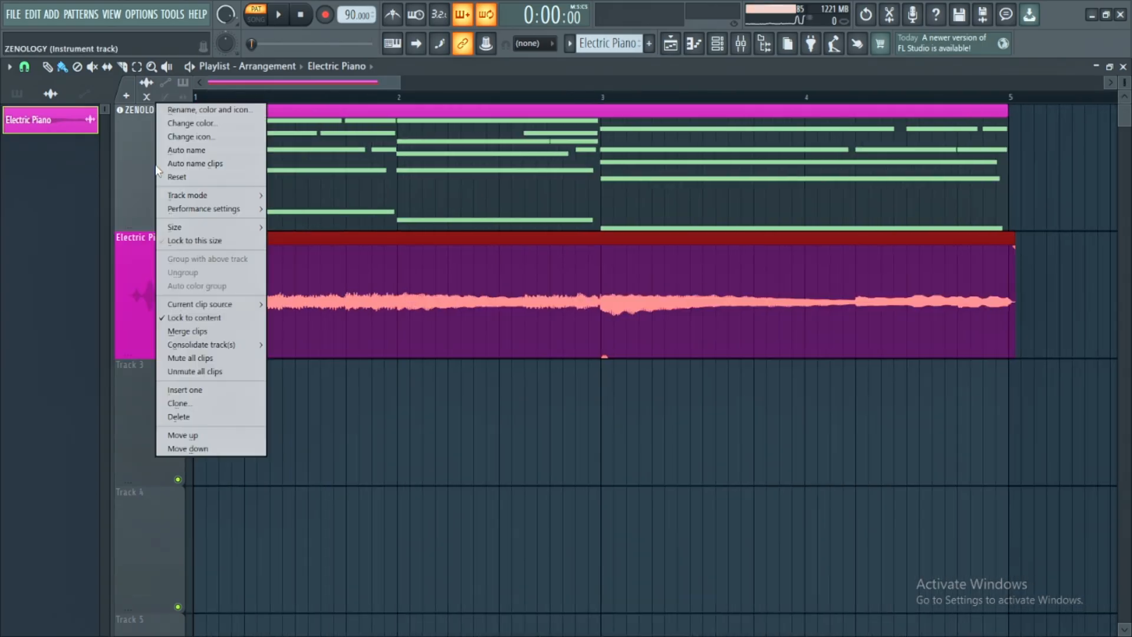
key(space)
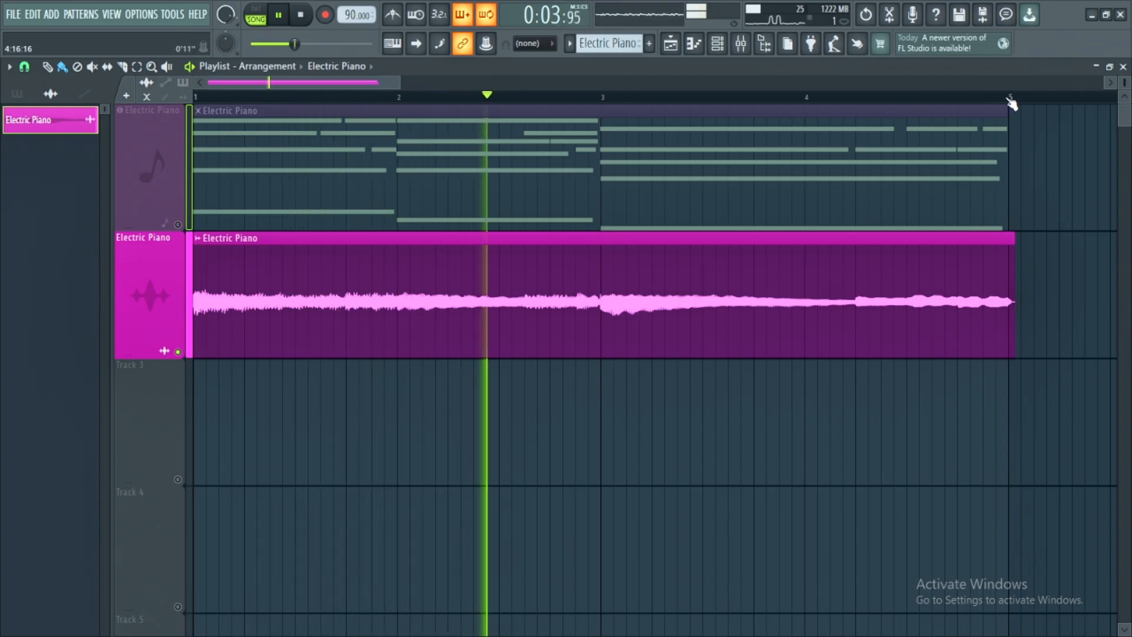
- Set the playback loop to bars 1 to 5 over the Electric Piano audio
key(ctrl+a)
key(ctrl+d)
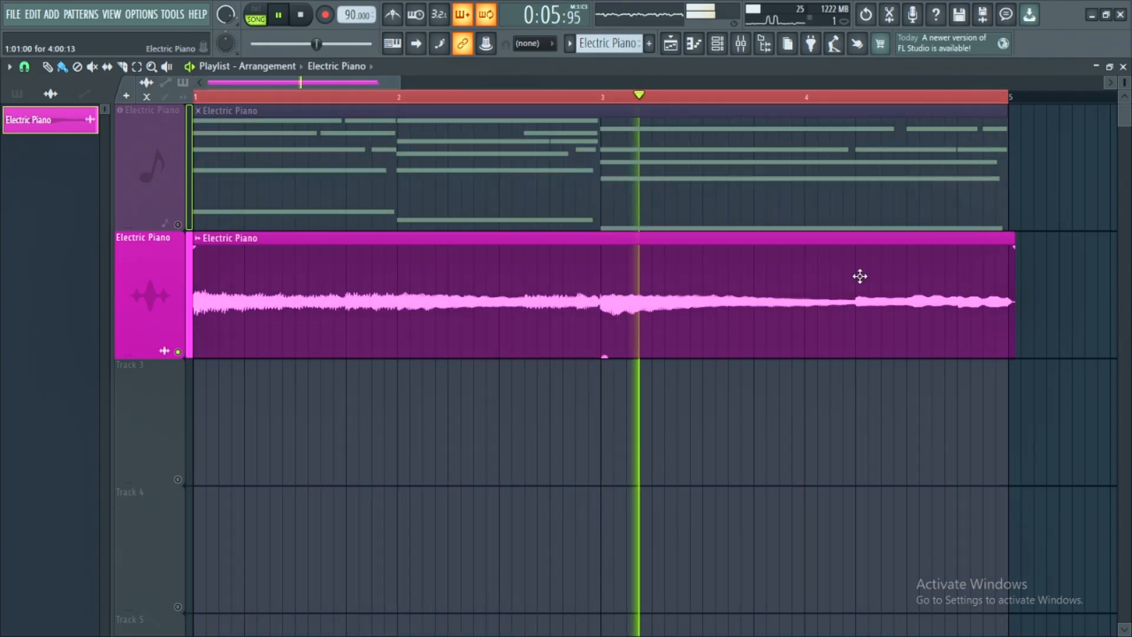
drag(1124, 83, 1124, 97)
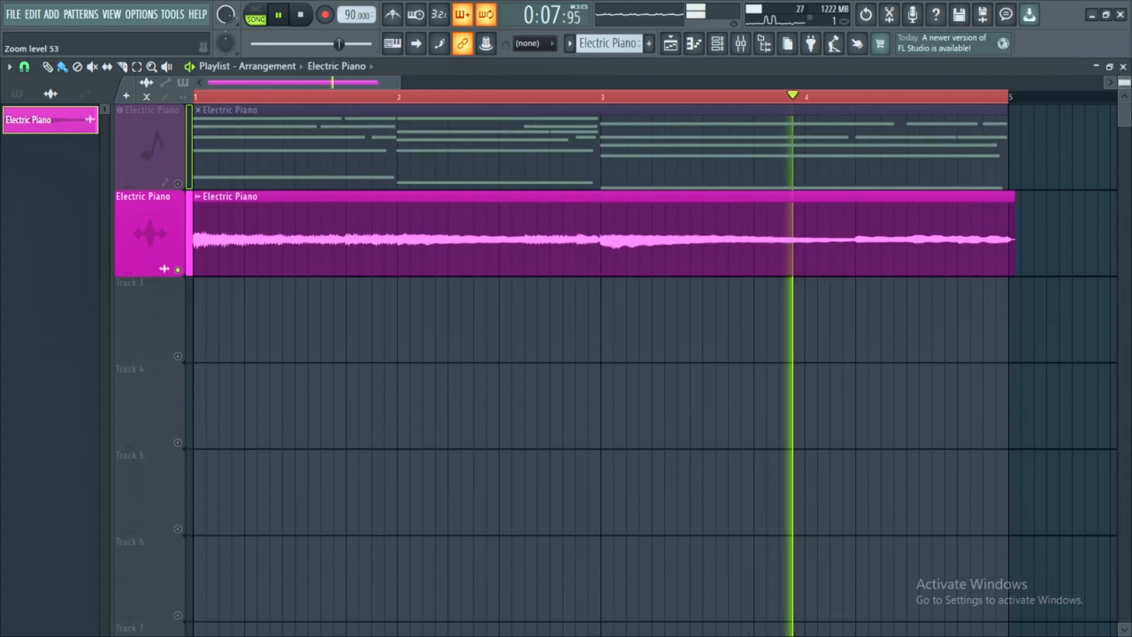
- Open the Vox Loops folder of the Afrobeat Producers - 2026 Starter Pack in the sample browser
click(721, 45)
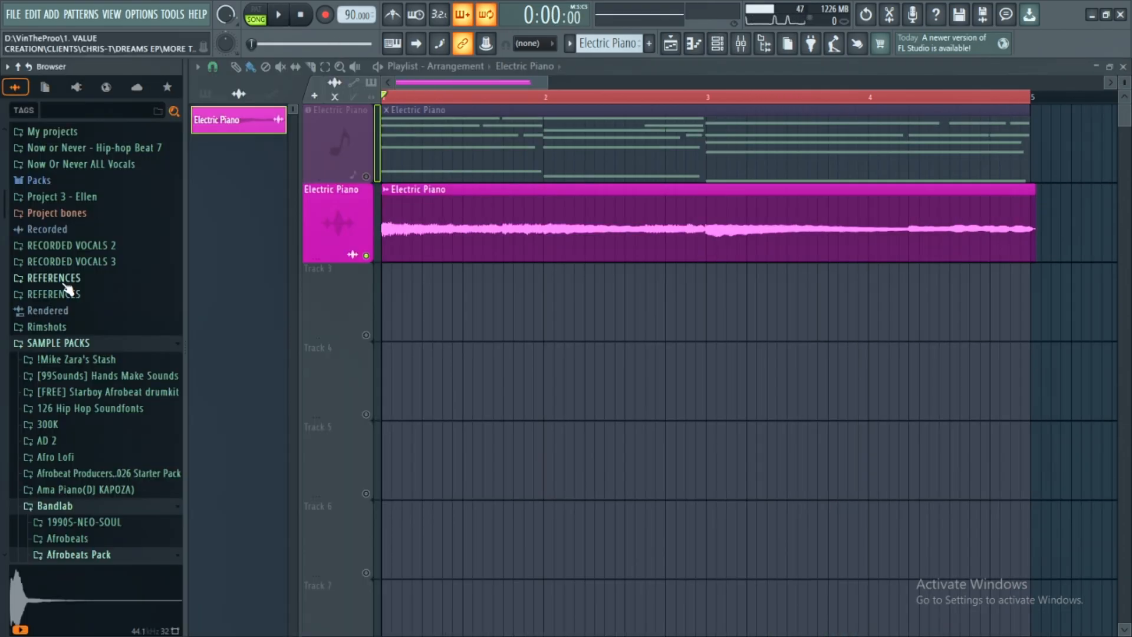
scroll(68, 289, down, 3)
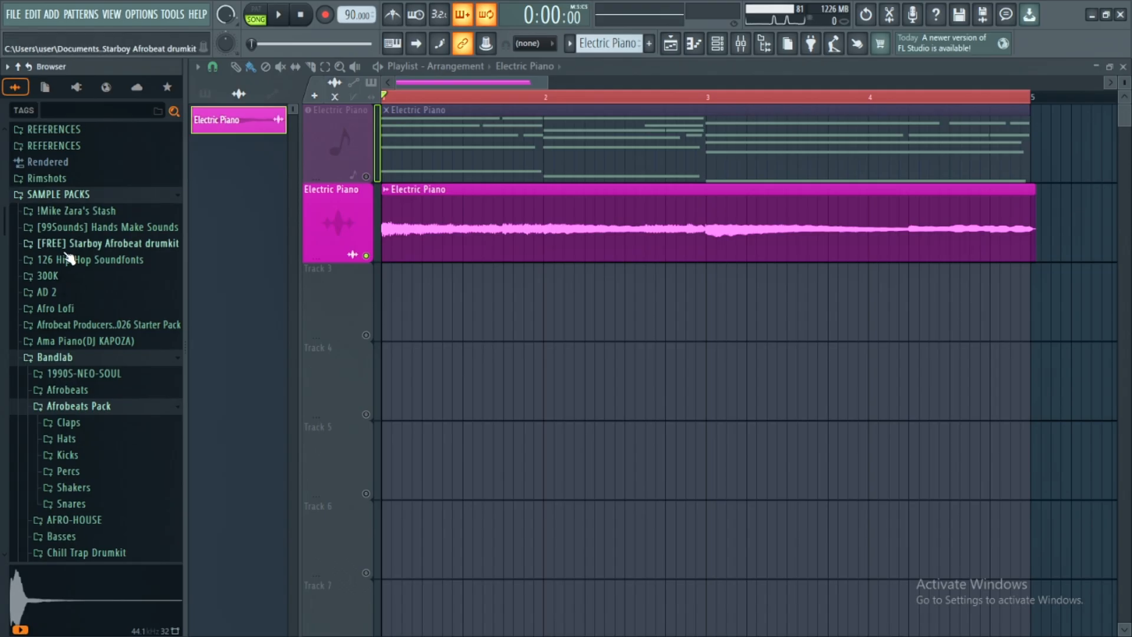
click(80, 324)
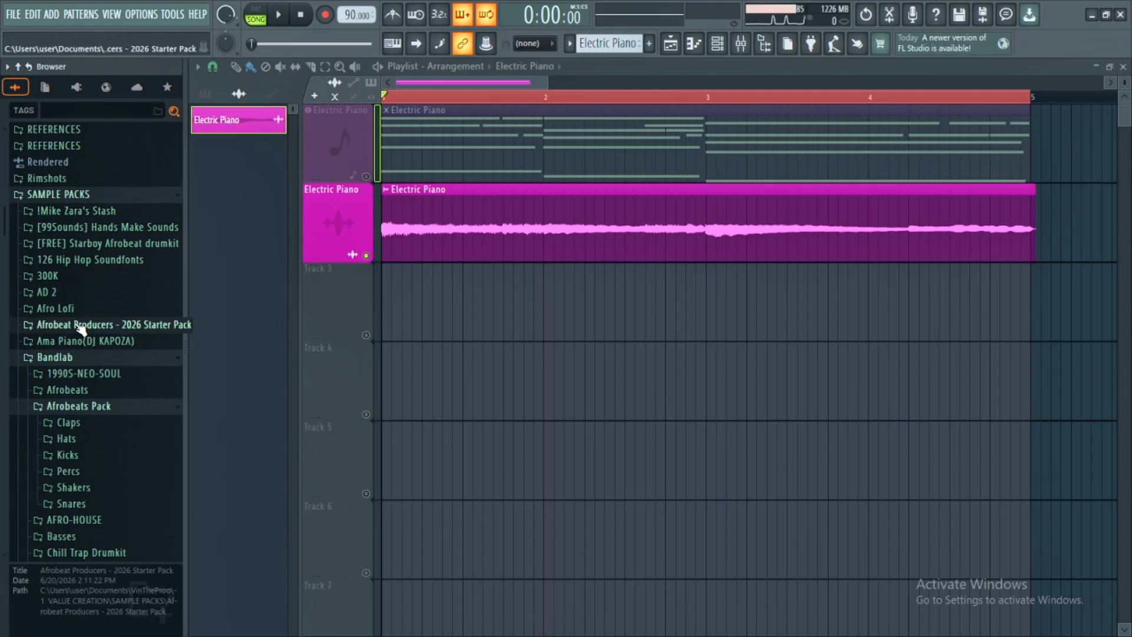
scroll(71, 392, down, 3)
click(62, 210)
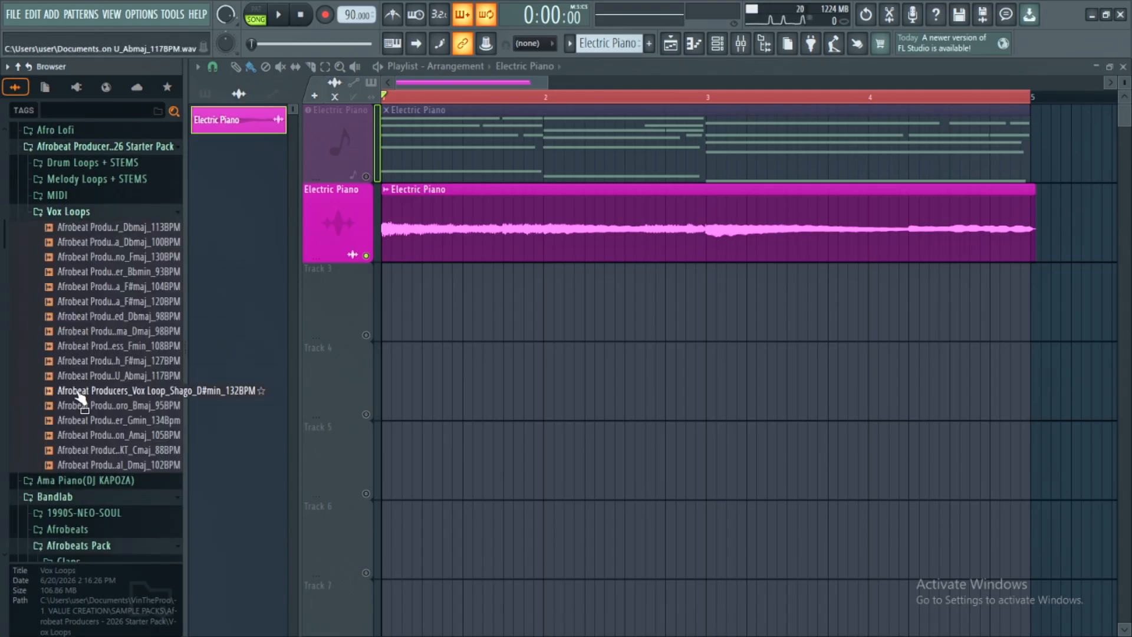
- Audition the Unreal_Dmaj_102BPM, TKT_Cmaj_88BPM and Tension_Amaj_105BPM vox loops while the electric piano plays
scroll(82, 395, down, 3)
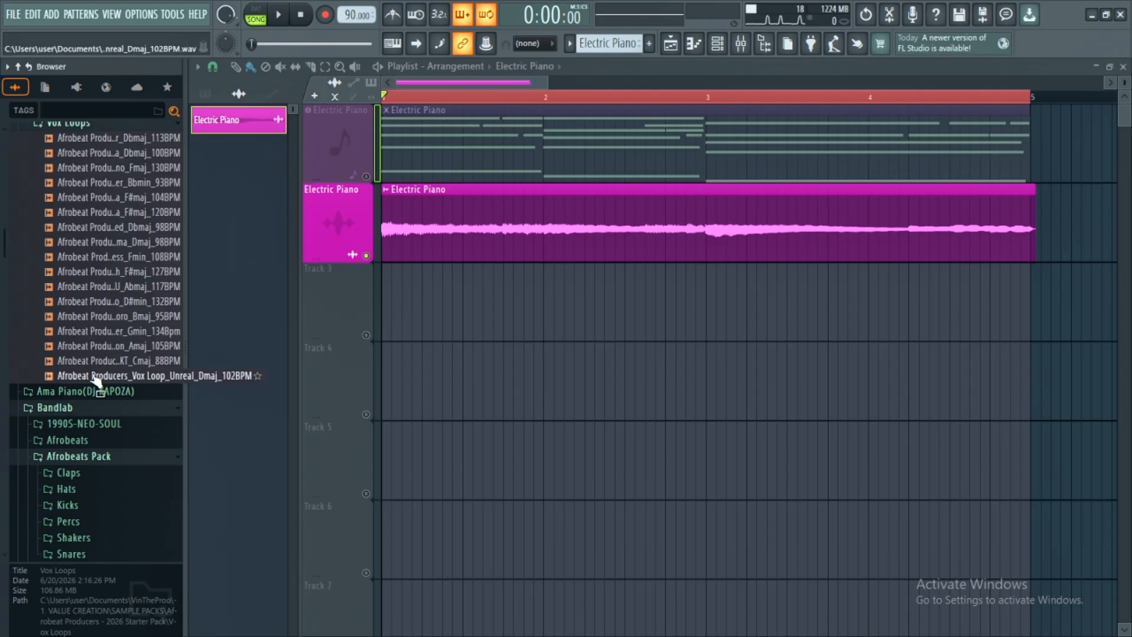
click(93, 376)
key(space)
key(Up)
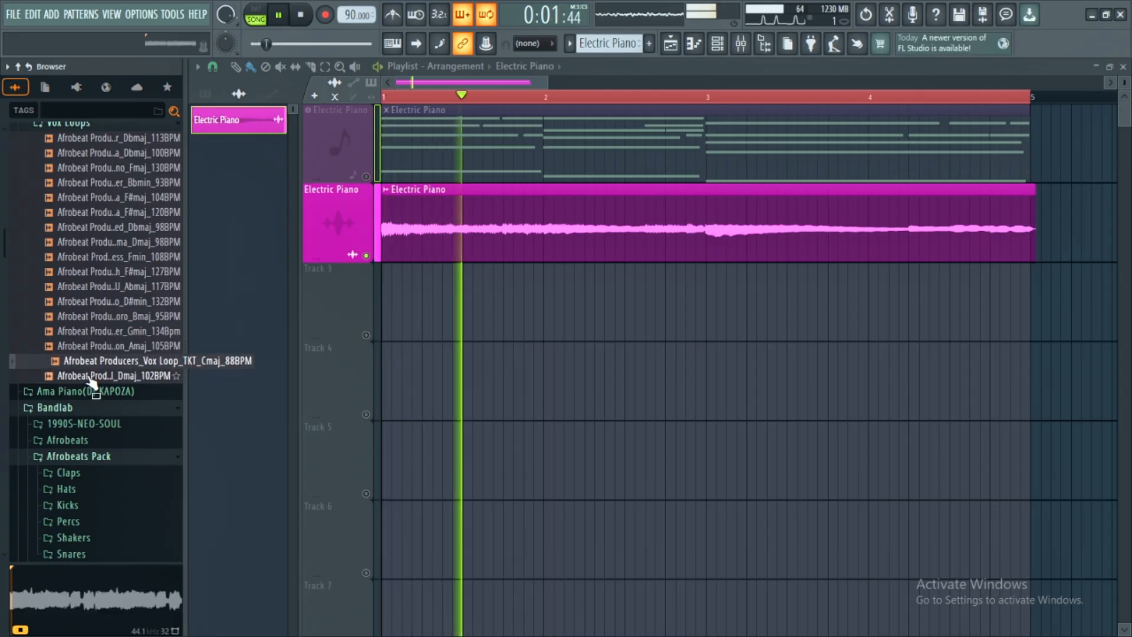
key(Up)
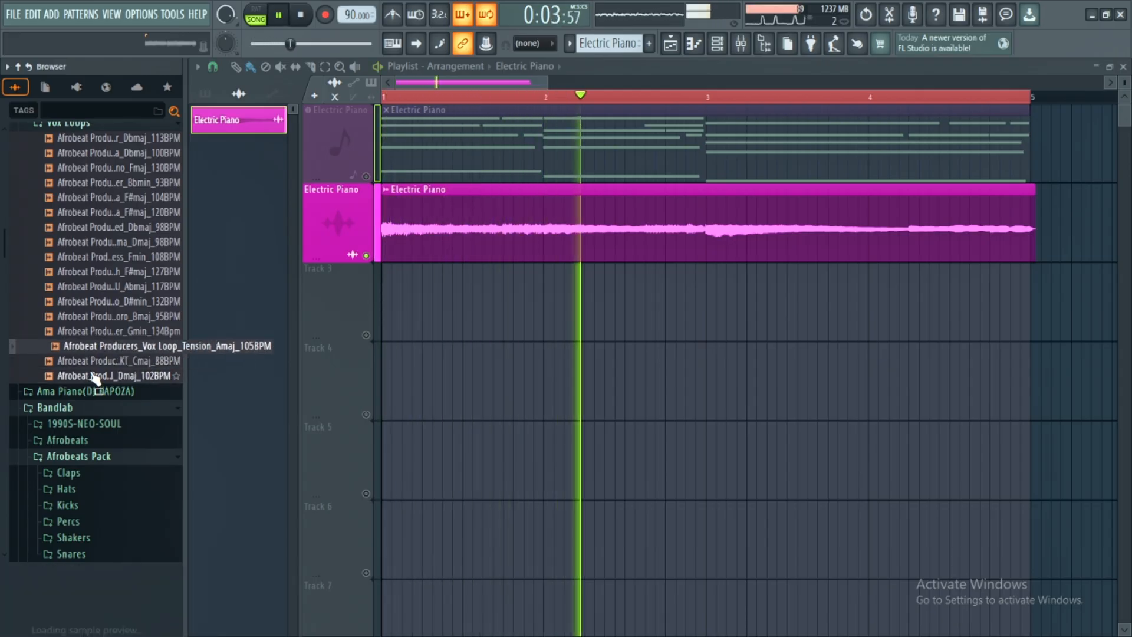
click(93, 377)
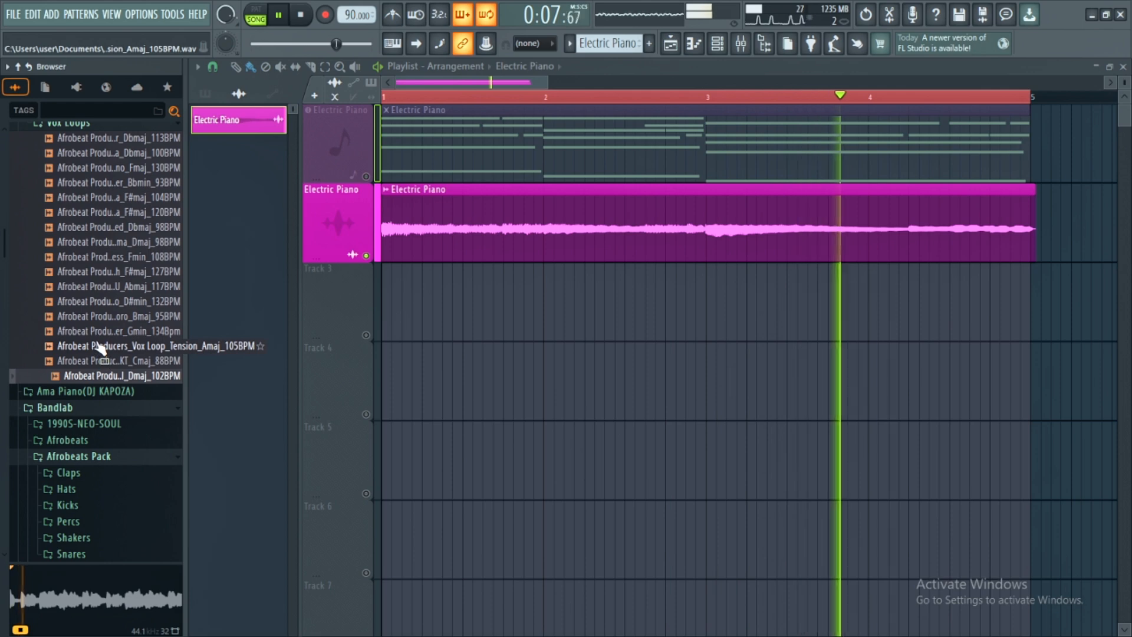
click(100, 346)
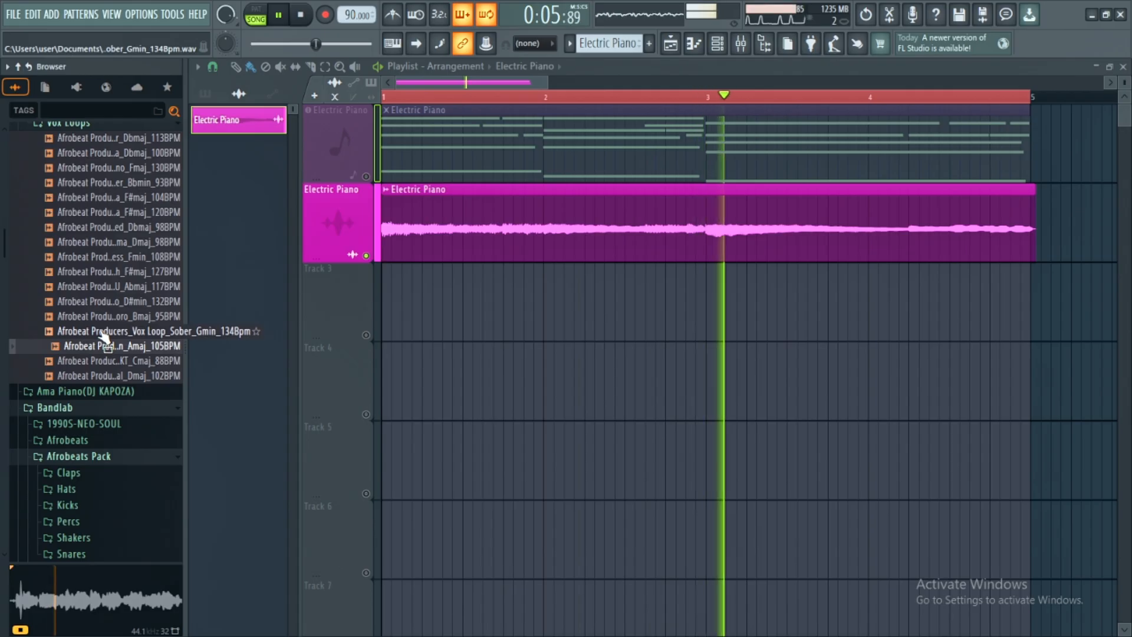
key(space)
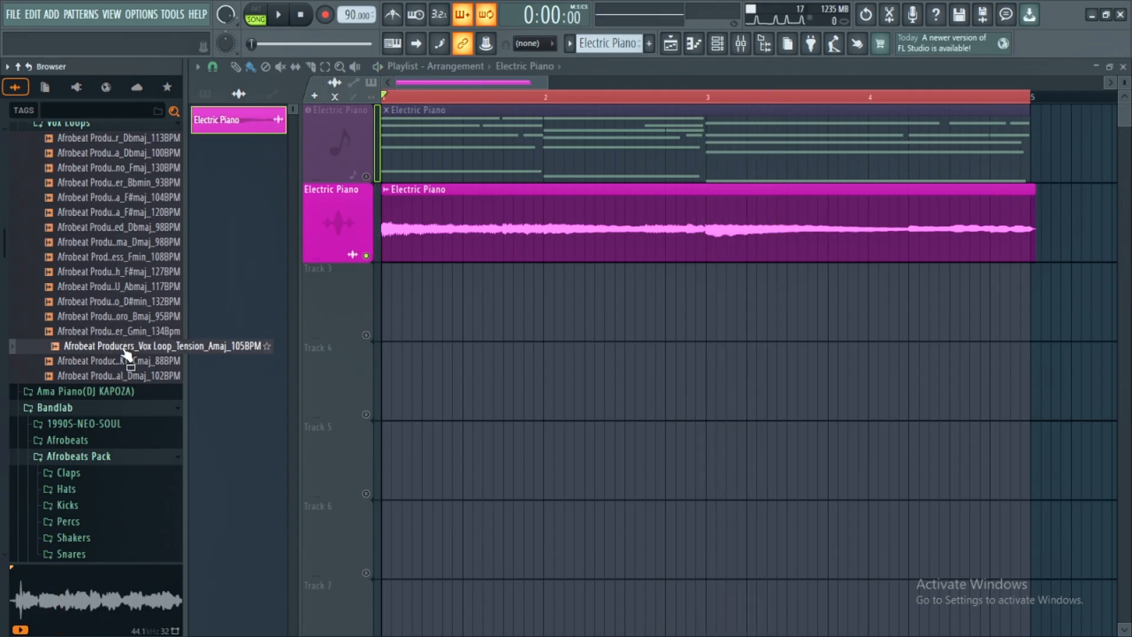
- Place the Afrobeat Producers_Vox Loop_Tension_Amaj_105BPM sample on Track 3, starting at bar 1
drag(125, 352, 356, 297)
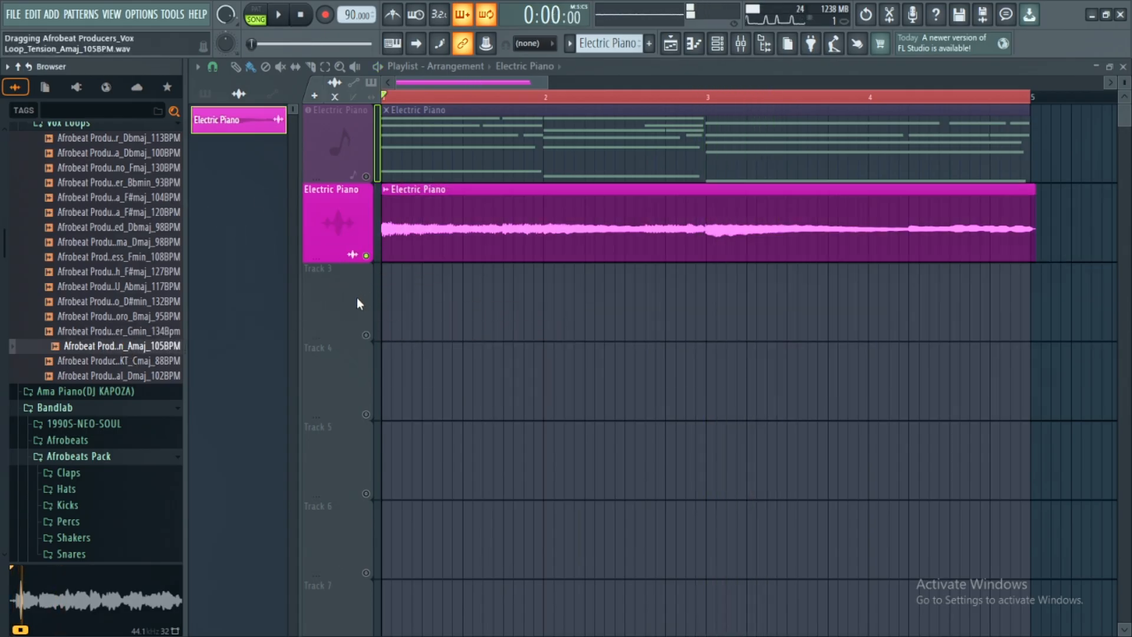
click(466, 359)
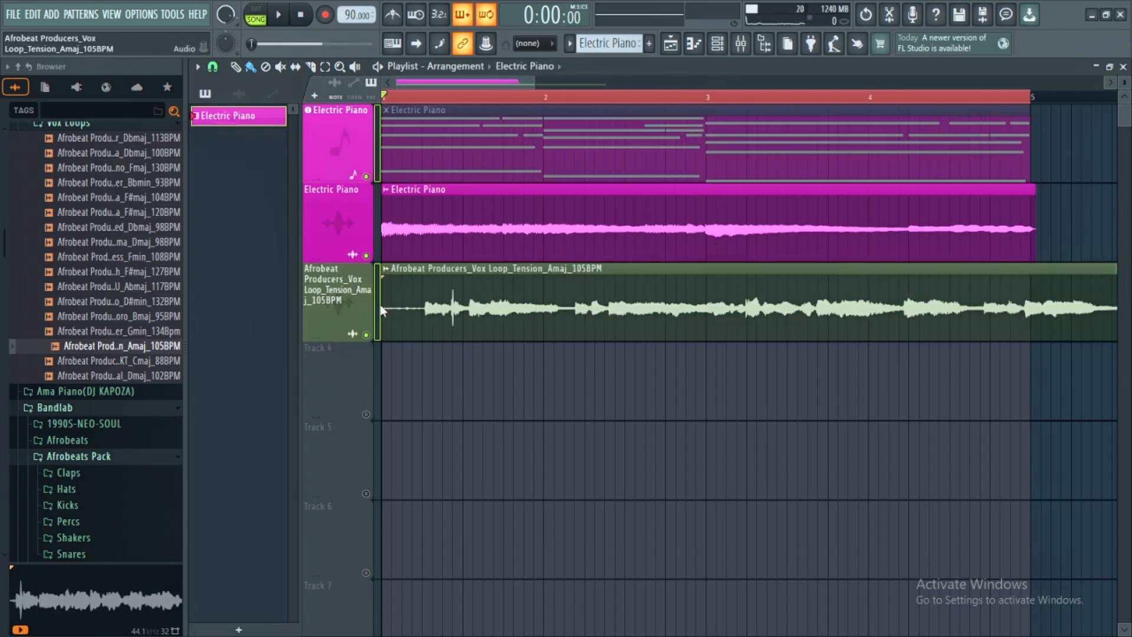
- Fit the vox loop to the project tempo with 105 BPM as its source tempo, and repeat the Electric Piano audio up to bar 9
click(386, 268)
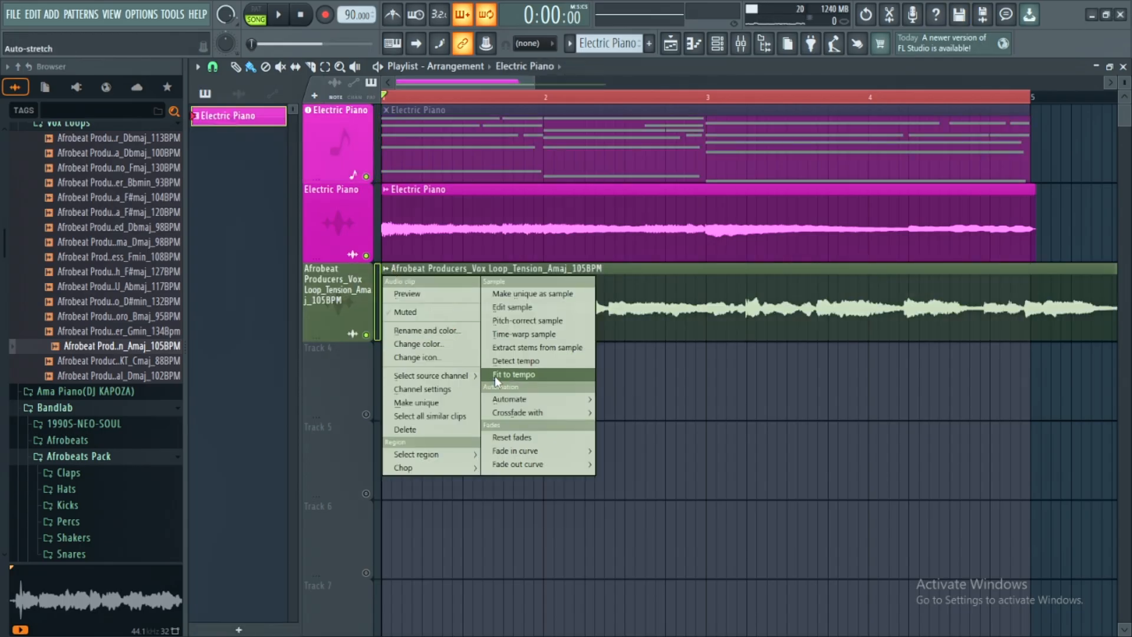
click(522, 361)
click(385, 269)
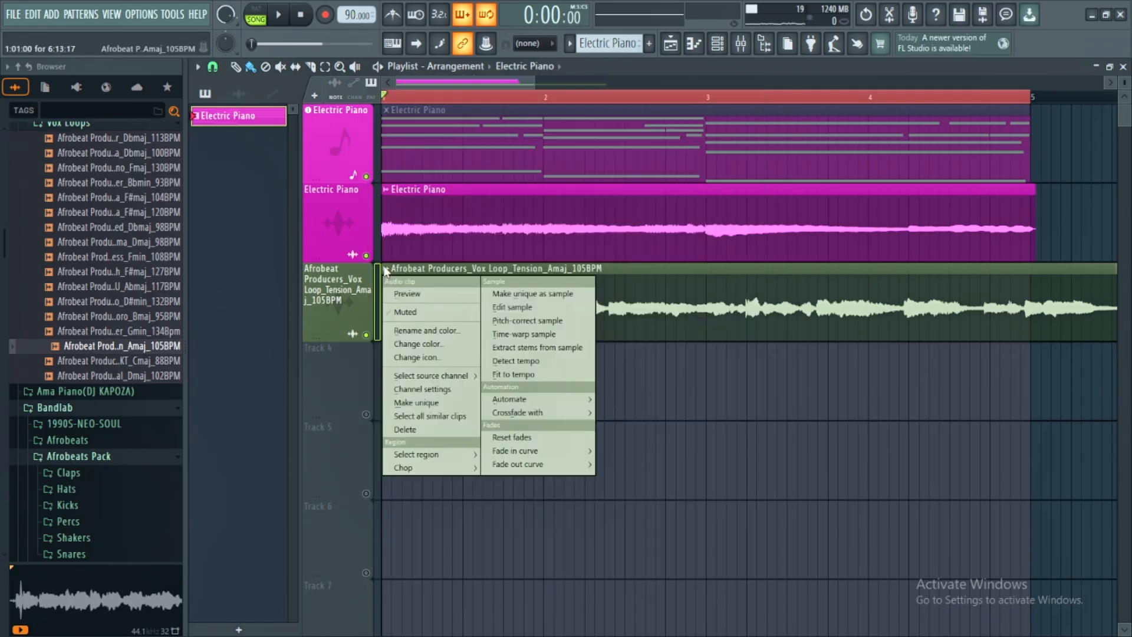
click(514, 374)
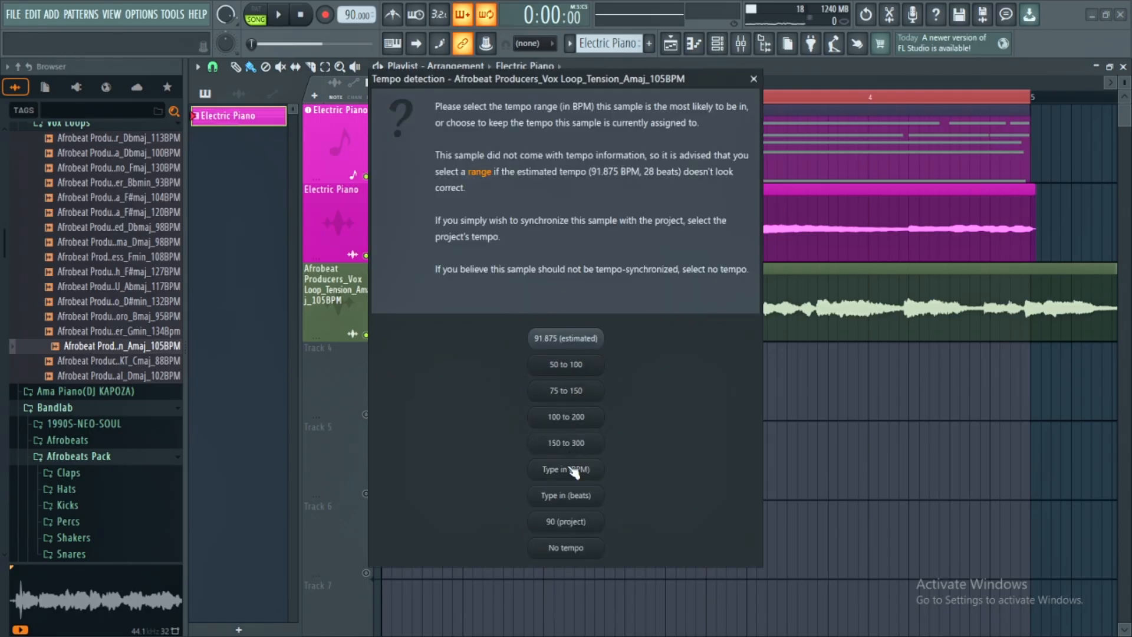
click(567, 466)
text(105)
key(Return)
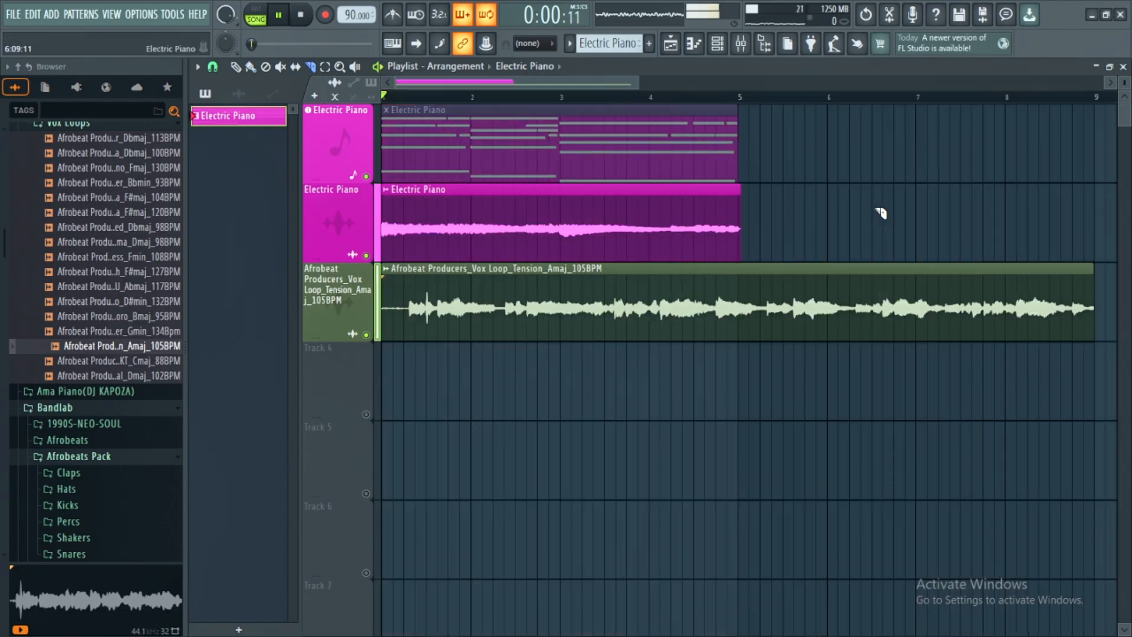
key(space)
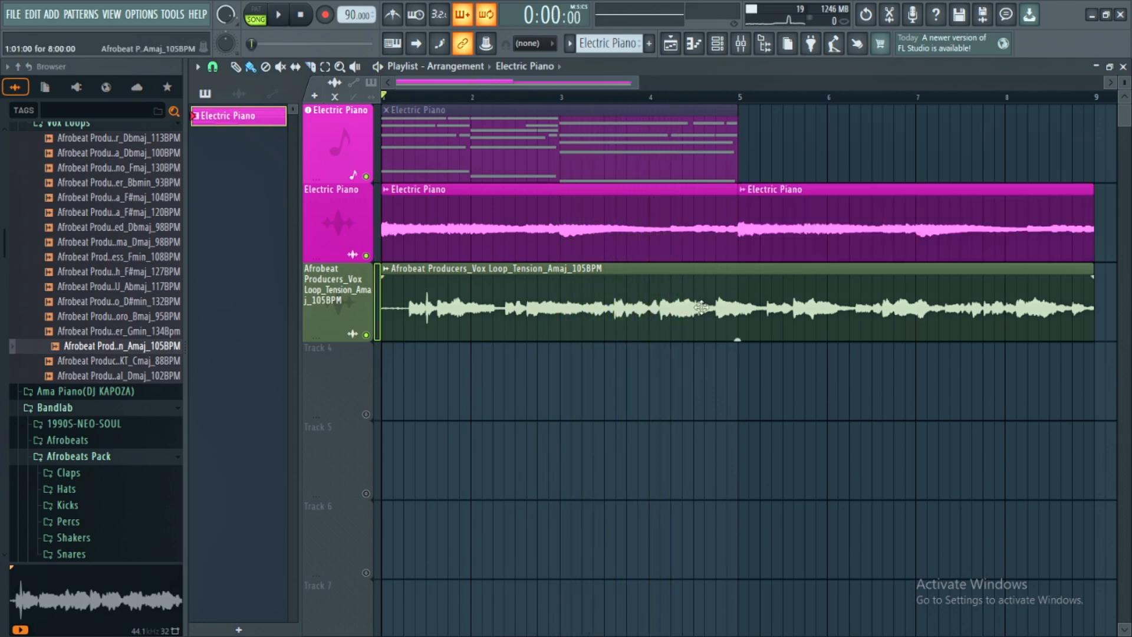
- Raise the vox loop's pitch in its channel settings and set its channel volume to 65%
double_click(701, 307)
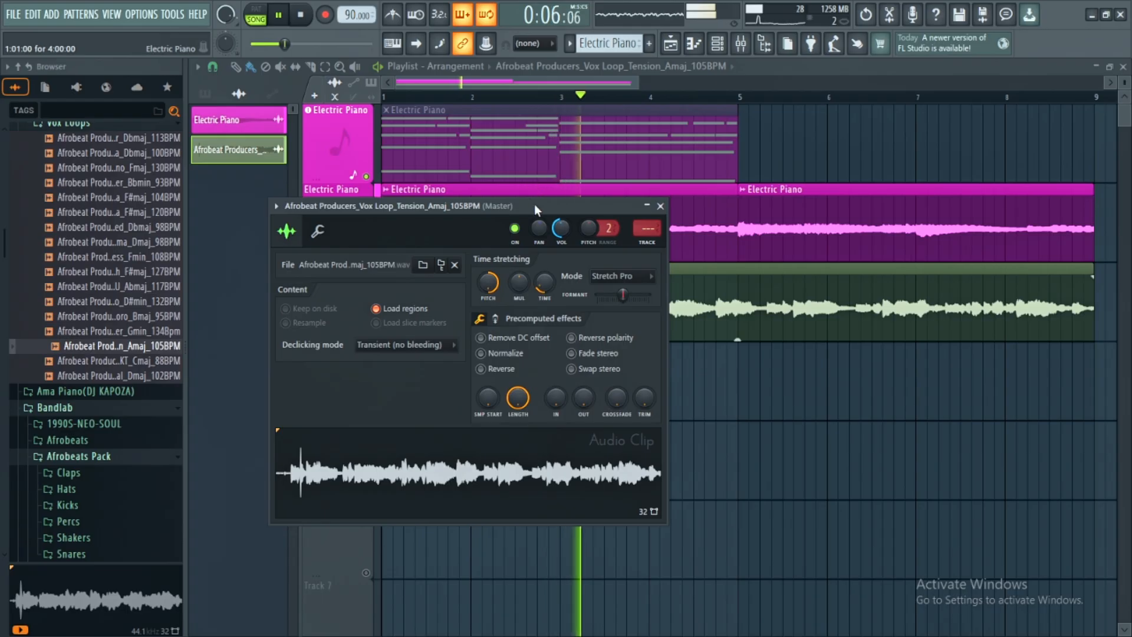
drag(651, 148, 1036, 352)
drag(765, 326, 769, 225)
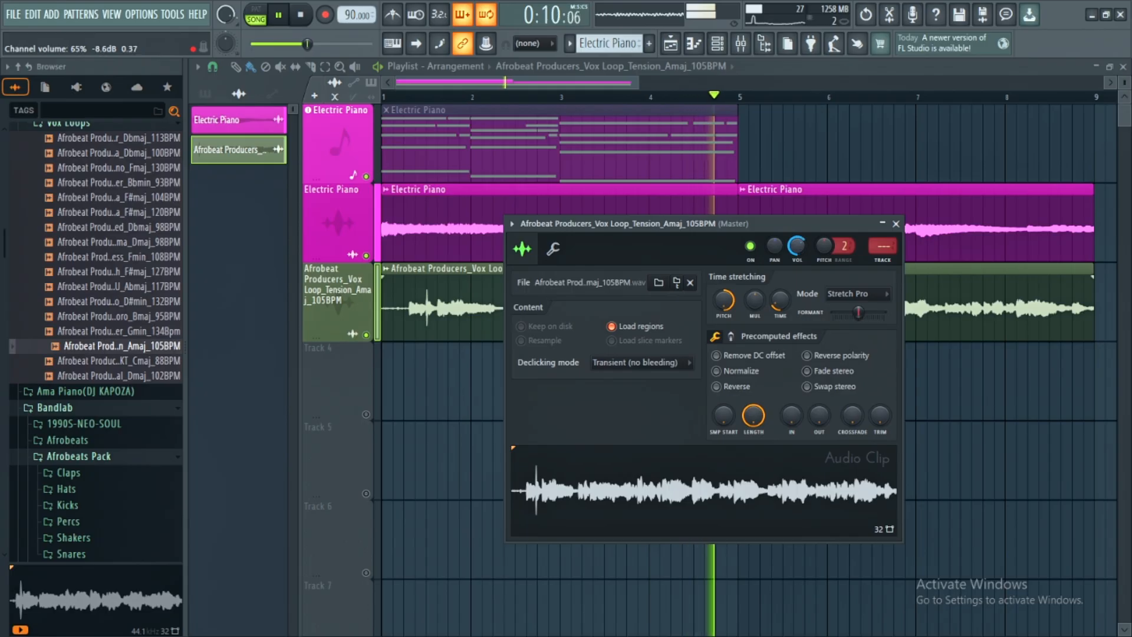
click(895, 223)
key(space)
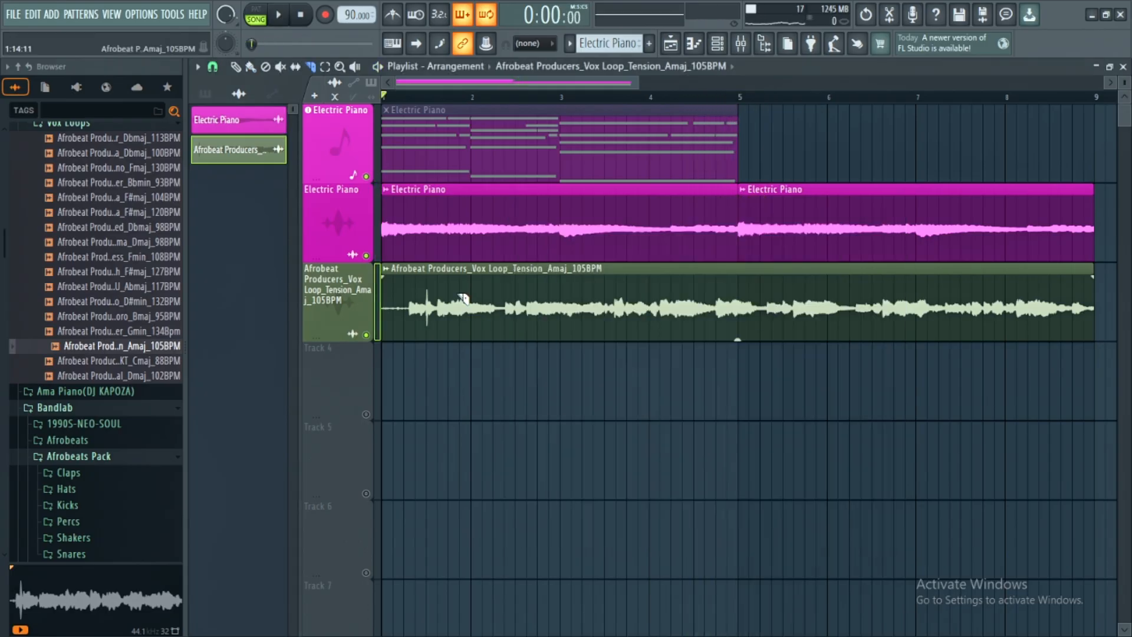
- Slice the vox loop and keep only three short chops, just before bars 2, 4 and 5
ctrl+scroll(464, 299, up, 5)
right_click(462, 307)
key(b)
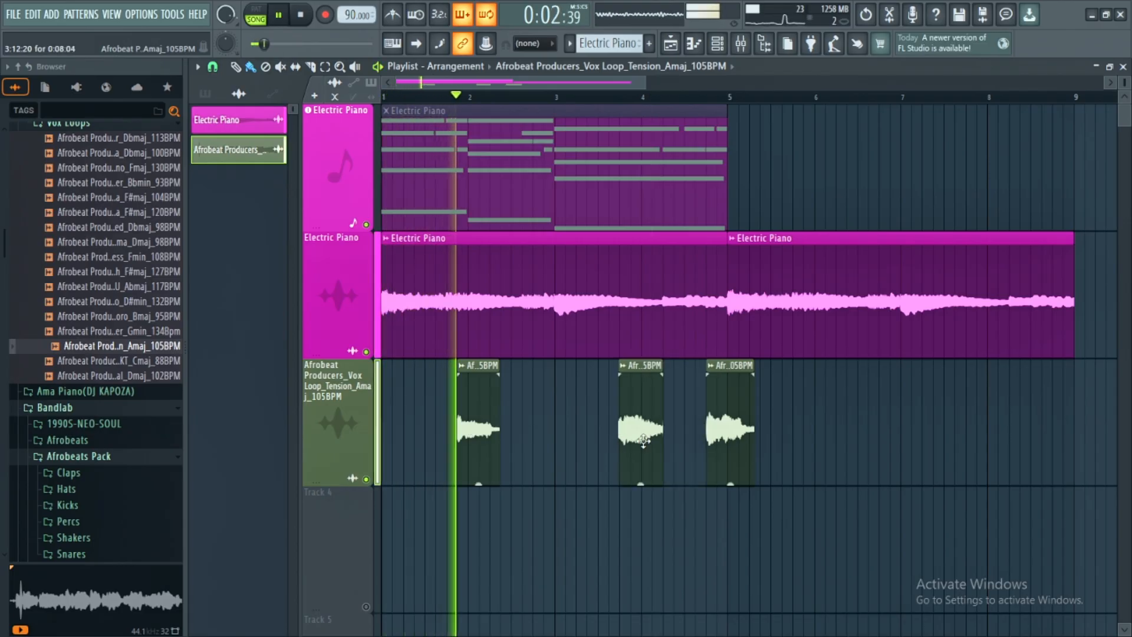
- Move the middle vox chop one bar earlier and copy the first chop two bars later, to just before bar 4
drag(633, 433, 546, 433)
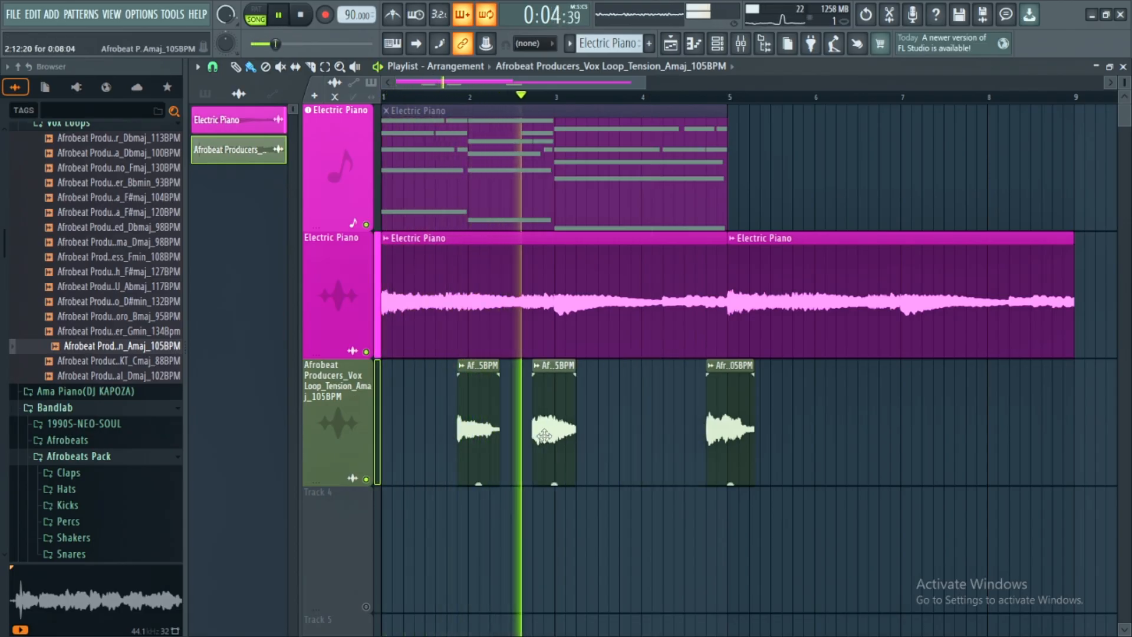
mouse_move(472, 432)
mouse_down()
mouse_move(655, 427)
mouse_move(645, 427)
mouse_up()
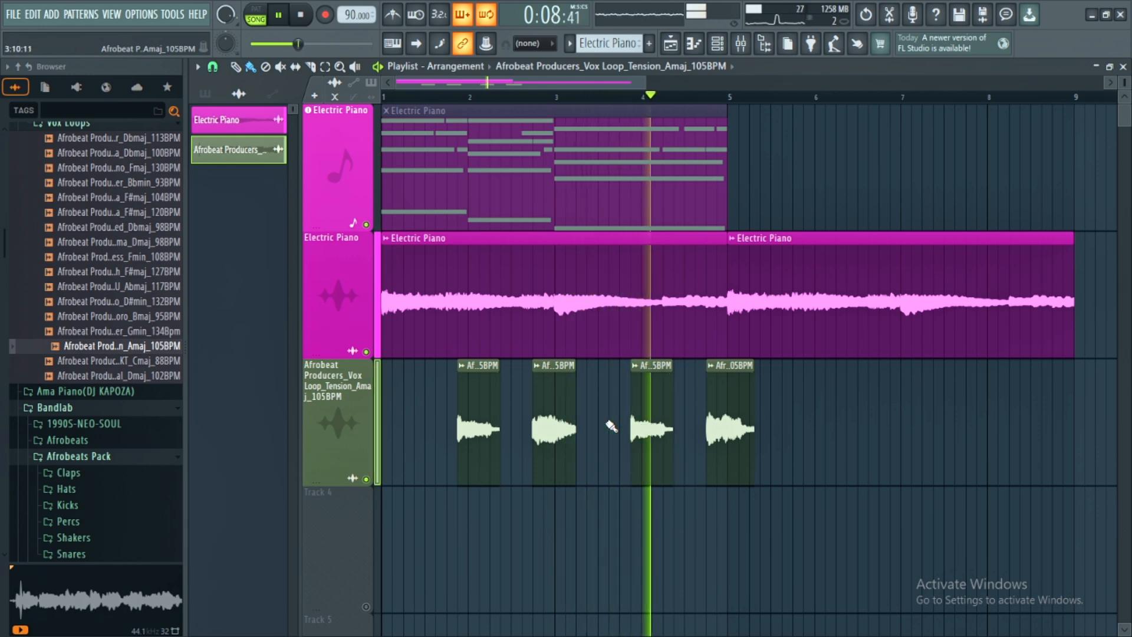
- Select the four vox chops and route their channel to mixer Insert 3
drag(773, 462, 466, 433)
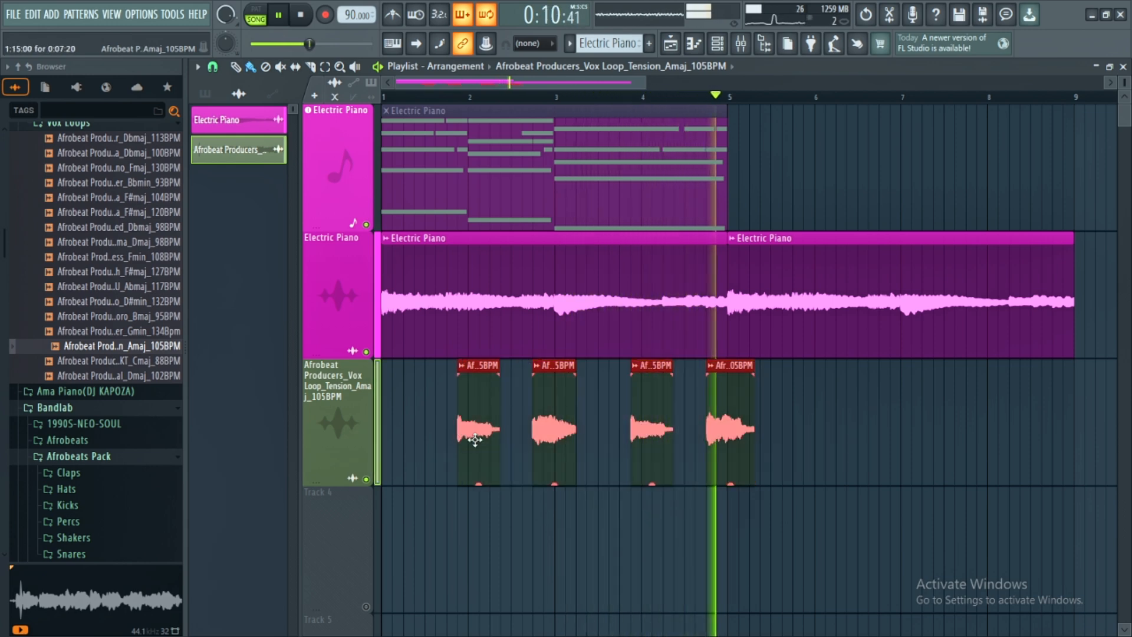
key(space)
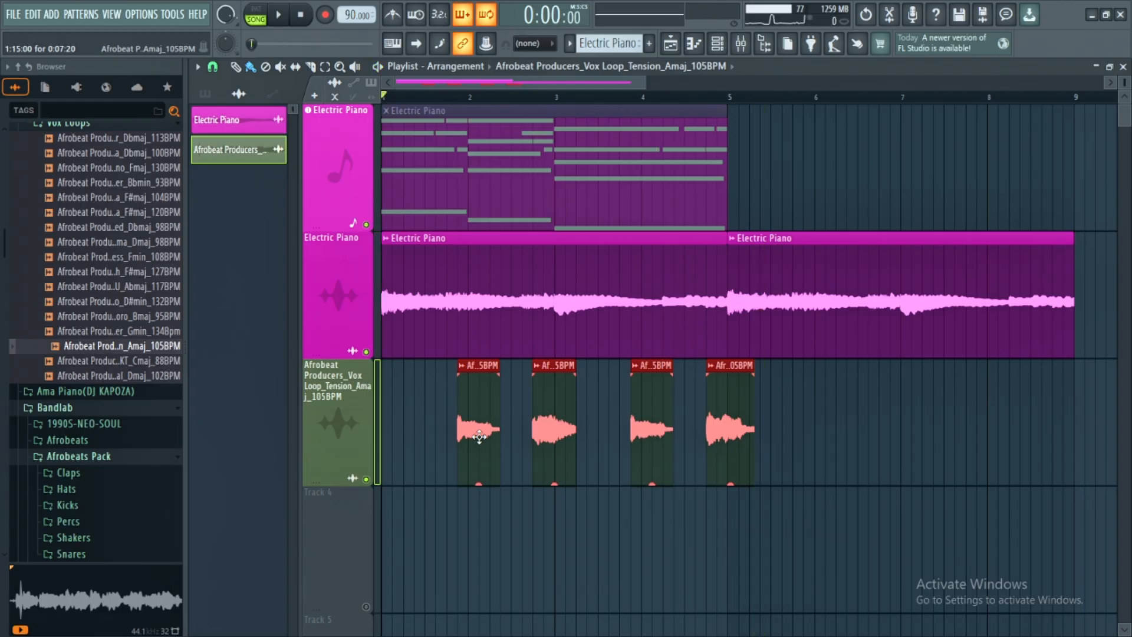
key(F9)
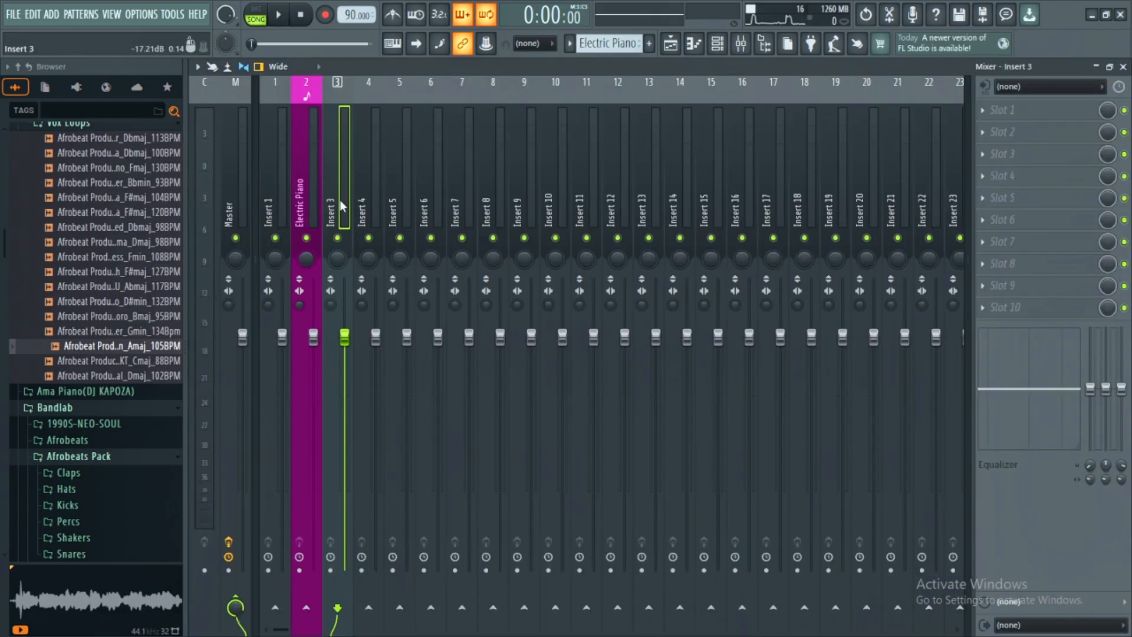
key(ctrl+l)
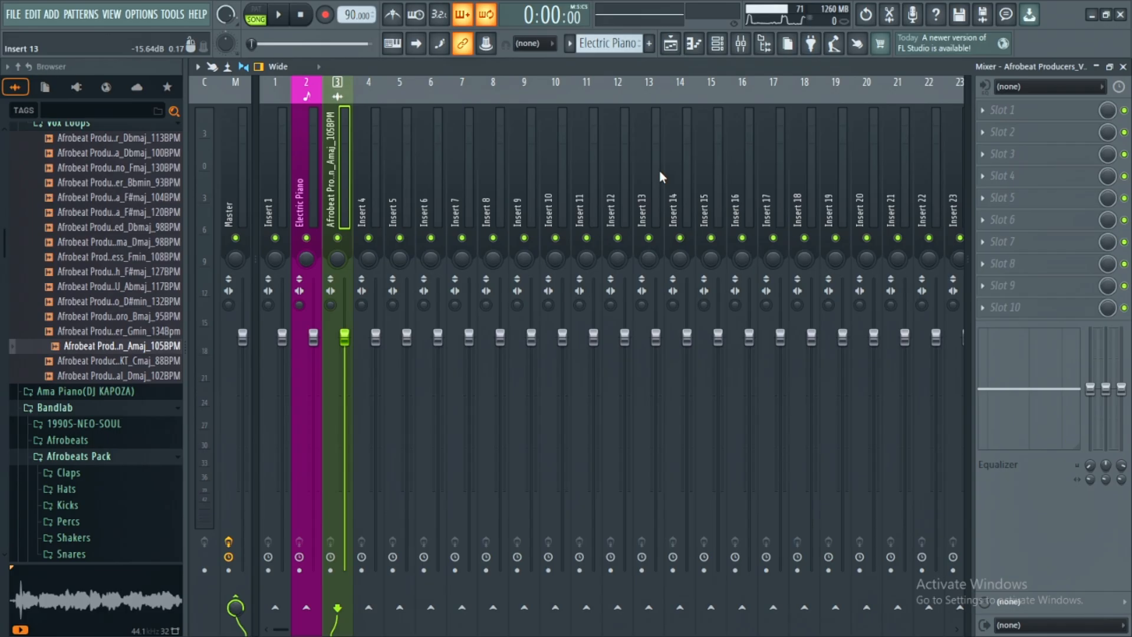
- Rename the vox loop channel to Vocal and give it a random new colour and vocal icon
key(F9)
click(462, 366)
key(r)
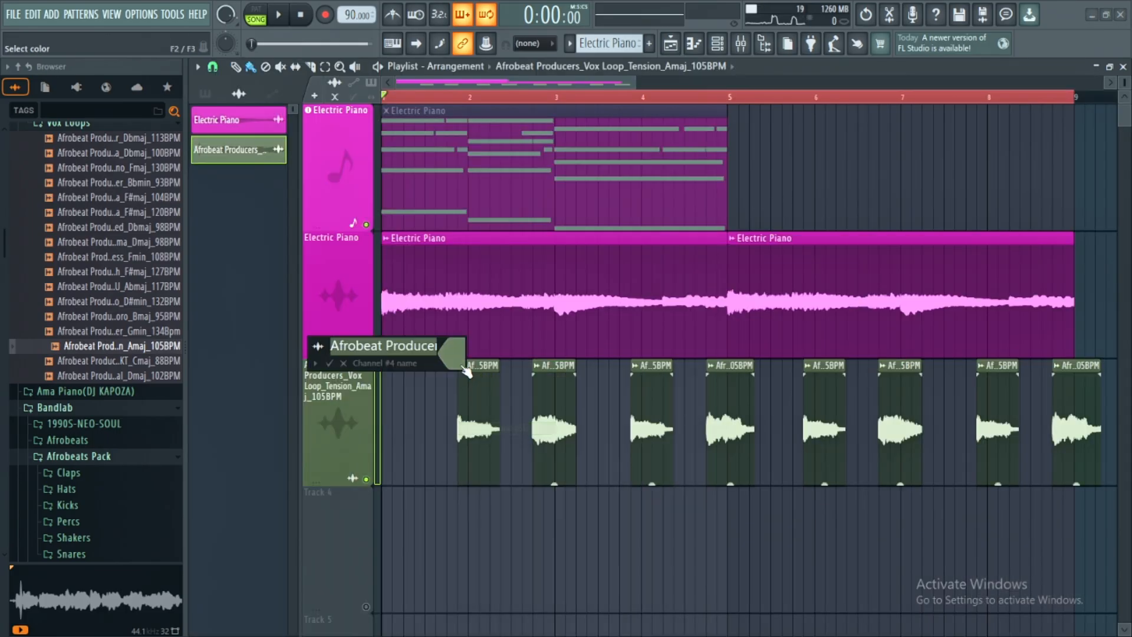
click(316, 363)
click(403, 434)
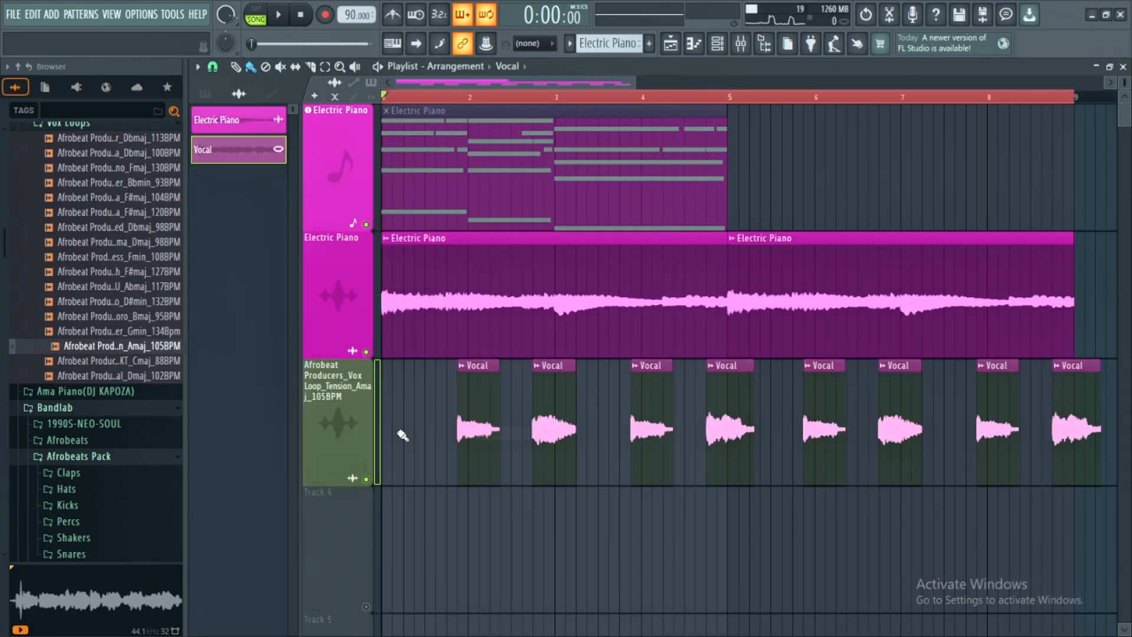
- Auto-name the vocal playlist track and transfer the Vocal channel's name and colour to mixer Insert 3
right_click(326, 422)
key(a)
click(741, 43)
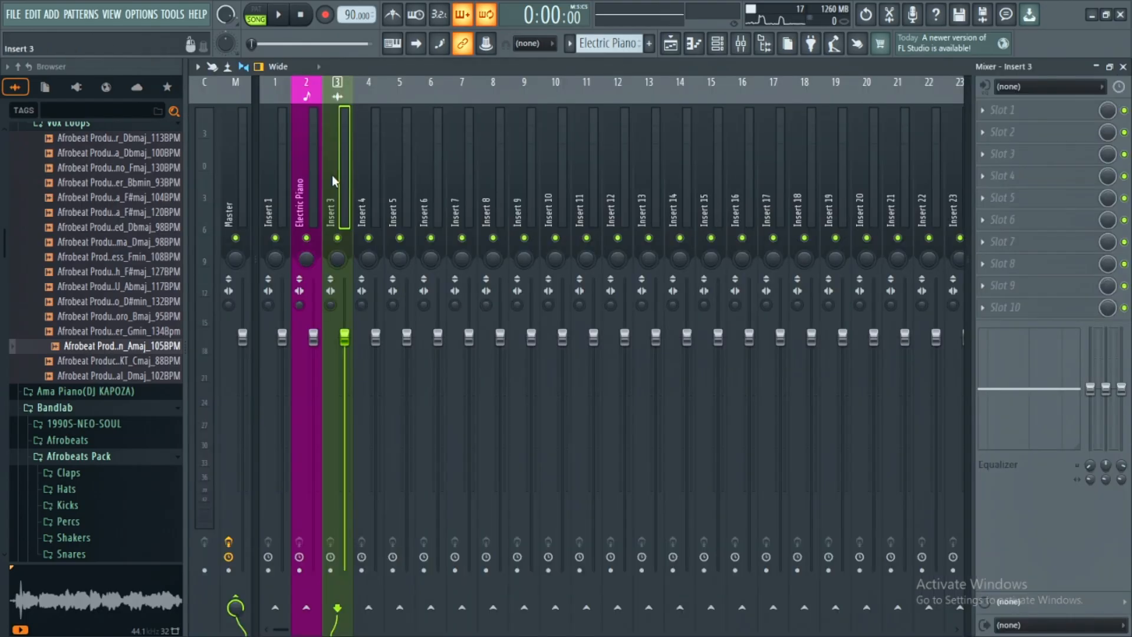
key(ctrl+l)
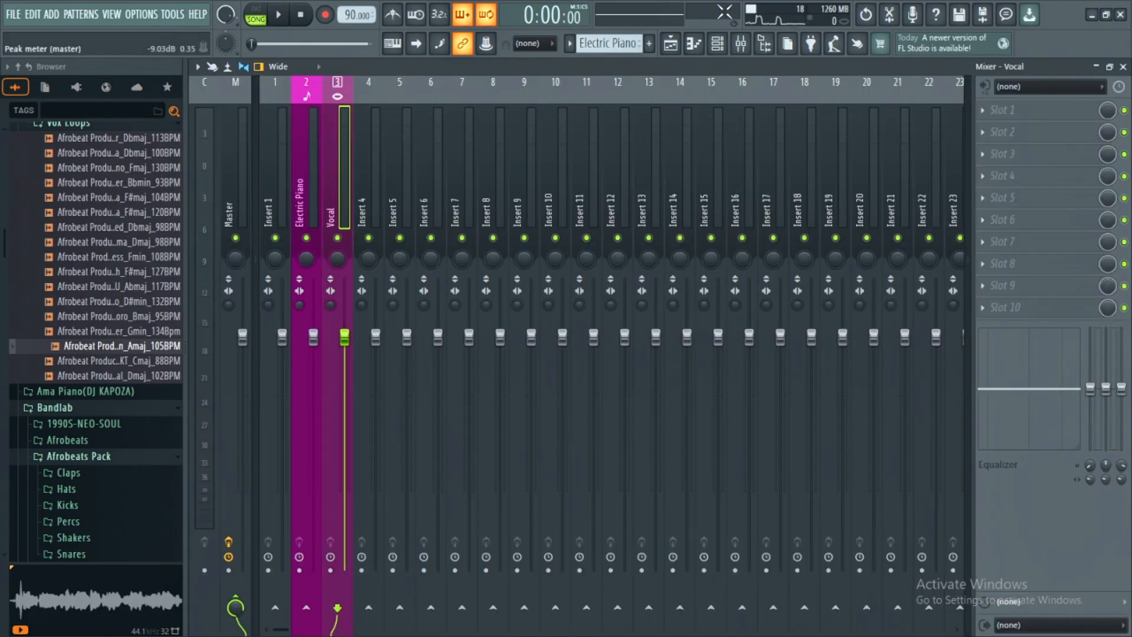
- Add ValhallaVintageVerb to the Vocal insert's first effect slot and set its mix to 39.2% while auditioning
key(space)
click(1002, 109)
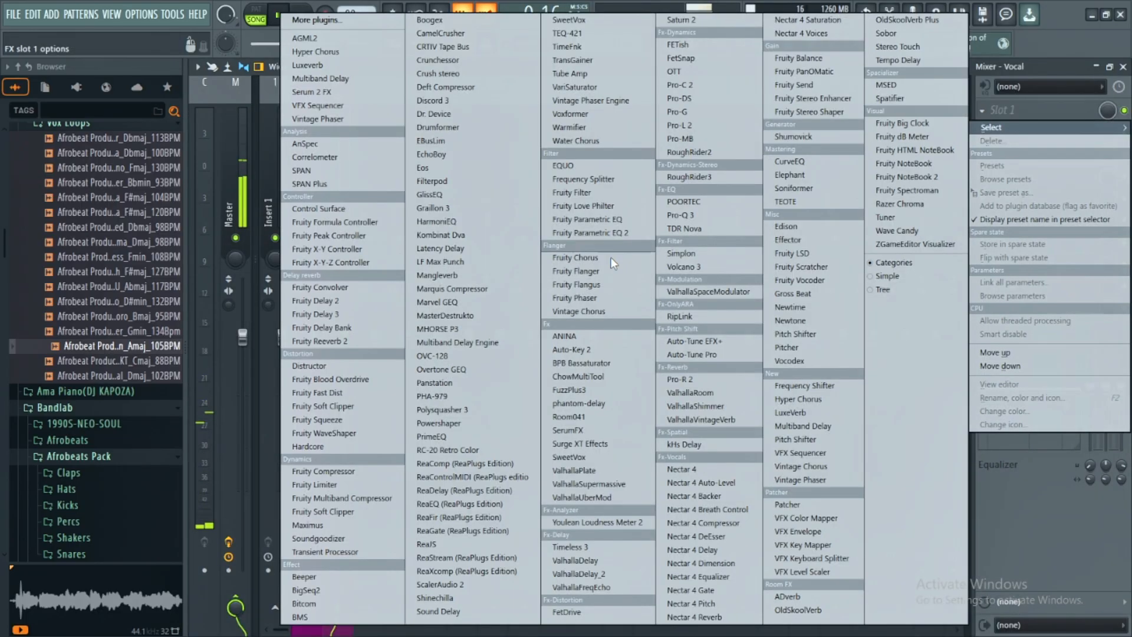
click(692, 422)
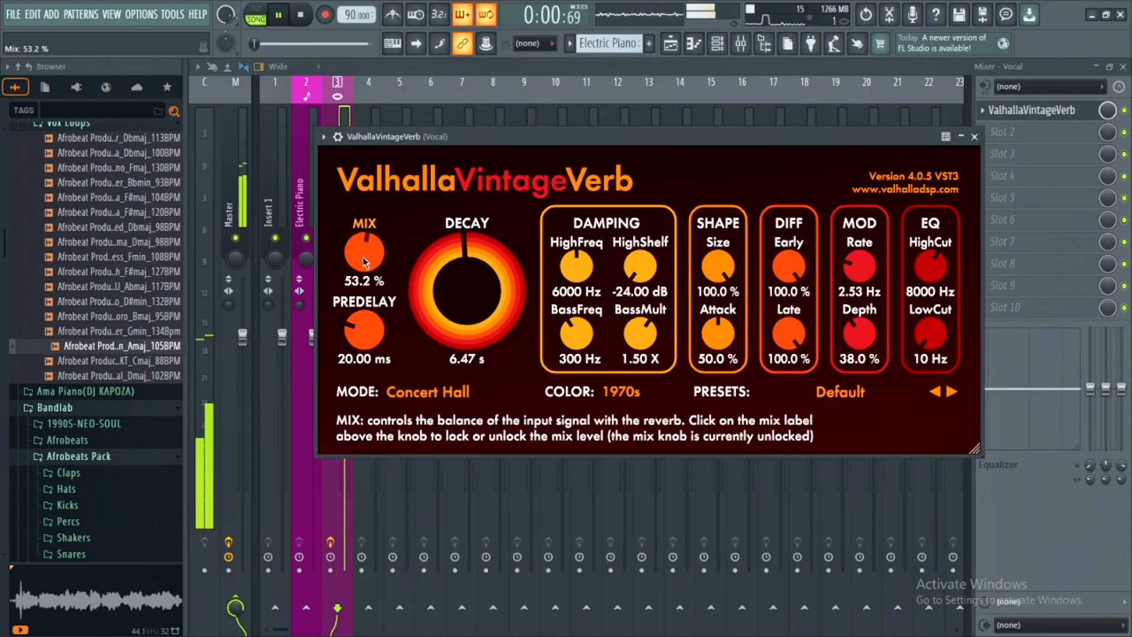
drag(364, 254, 365, 269)
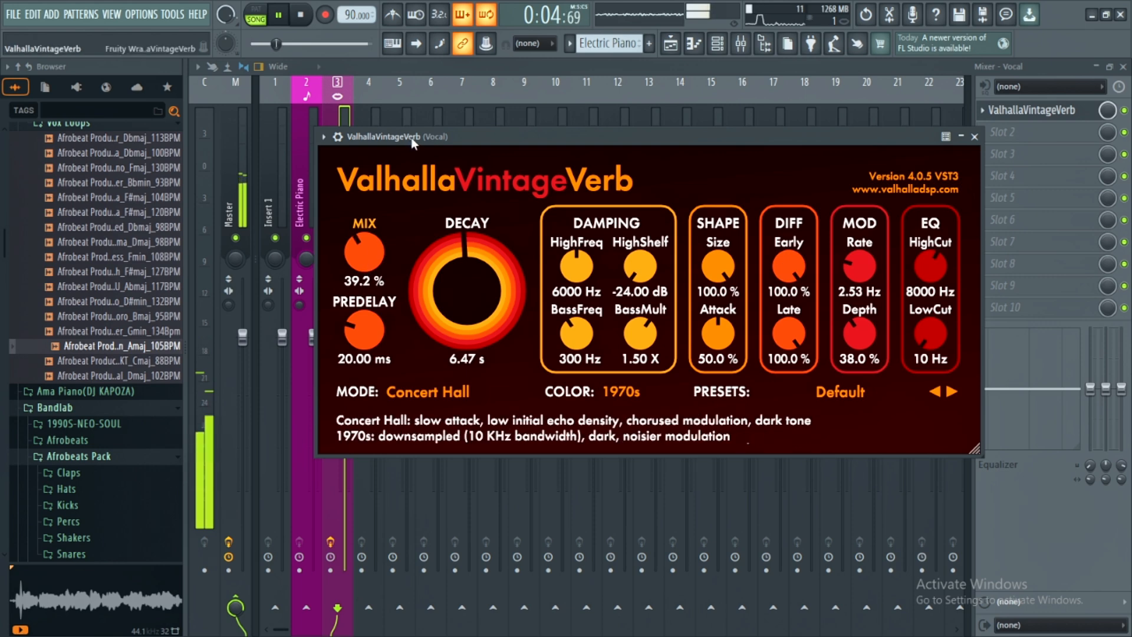
drag(455, 131, 497, 133)
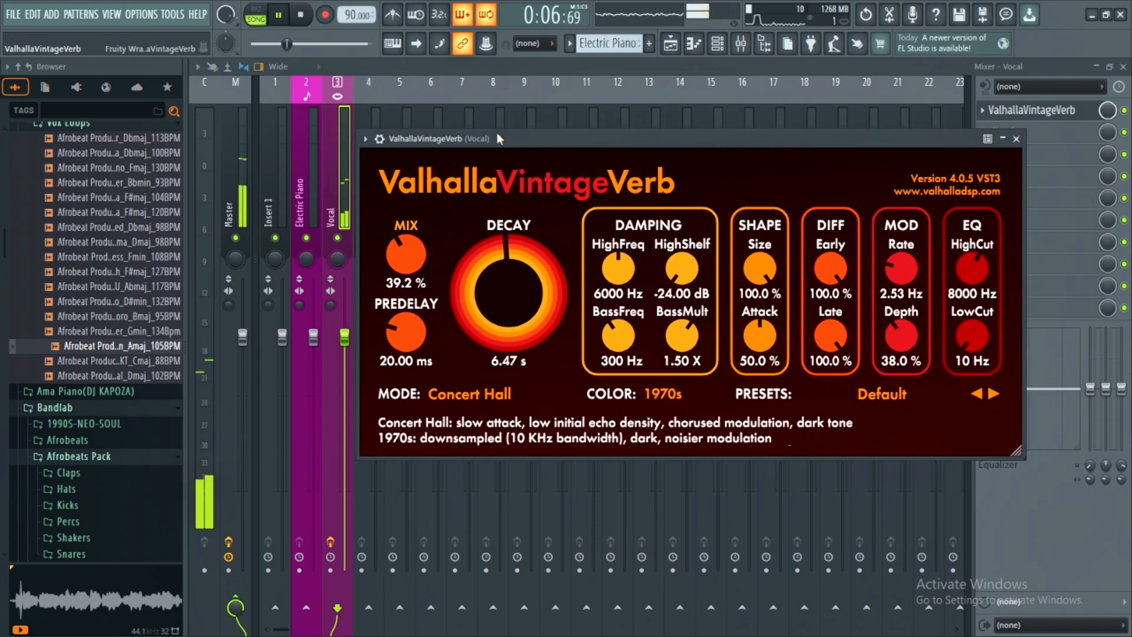
key(space)
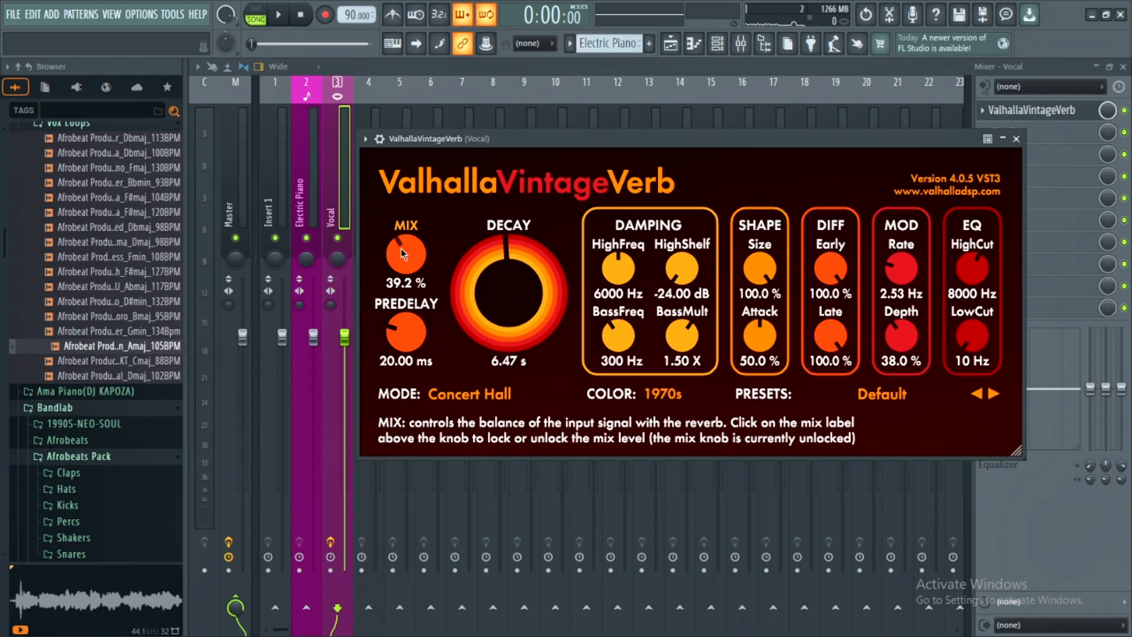
- Add a Kontakt 8 channel and load the Direct SG v2 guitar from the SoundProps Guitar Series library
key(F5)
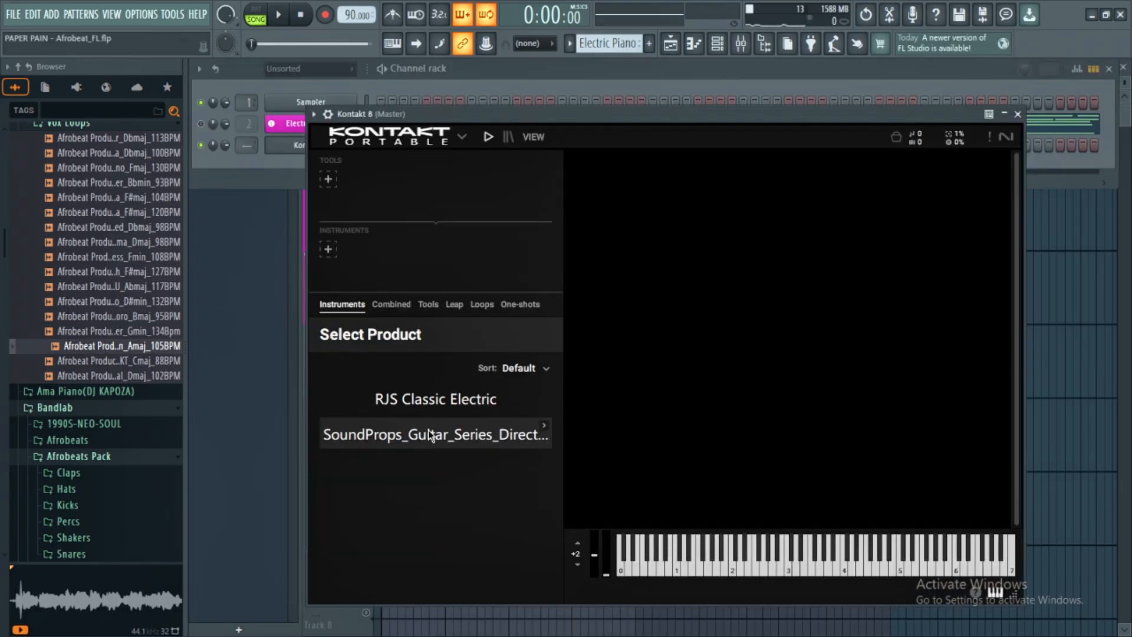
click(435, 435)
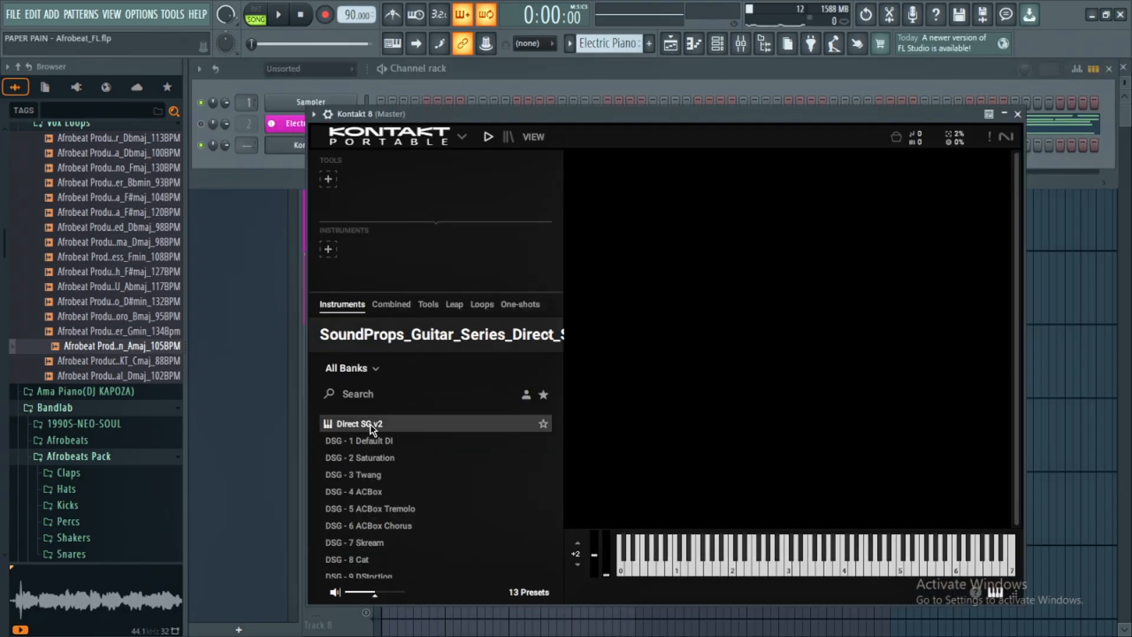
drag(372, 427, 670, 281)
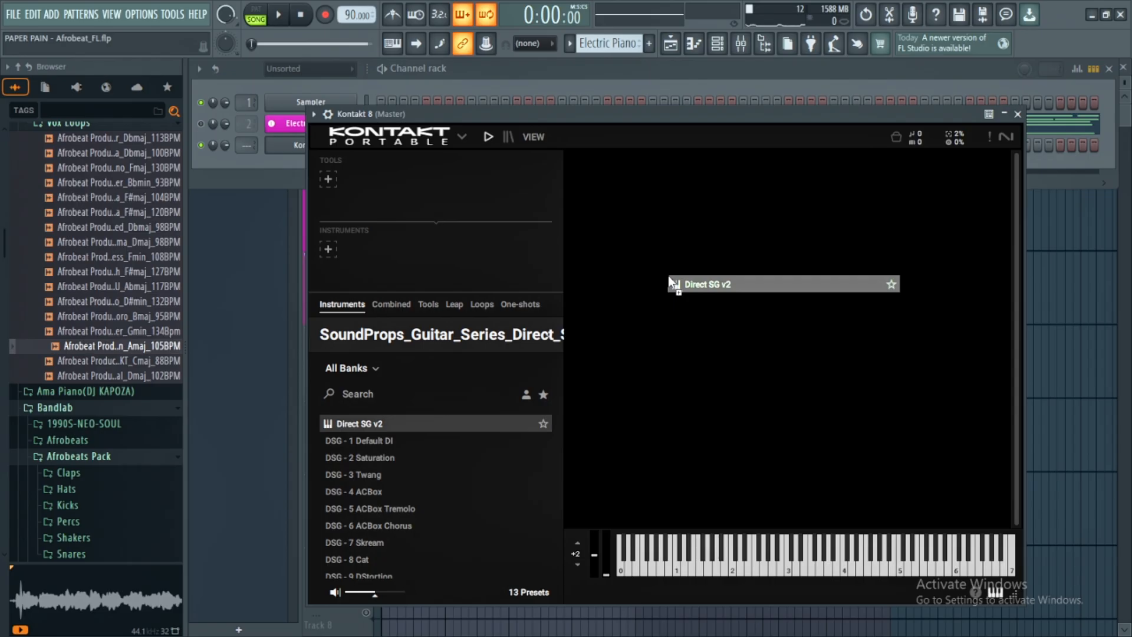
drag(667, 274, 667, 274)
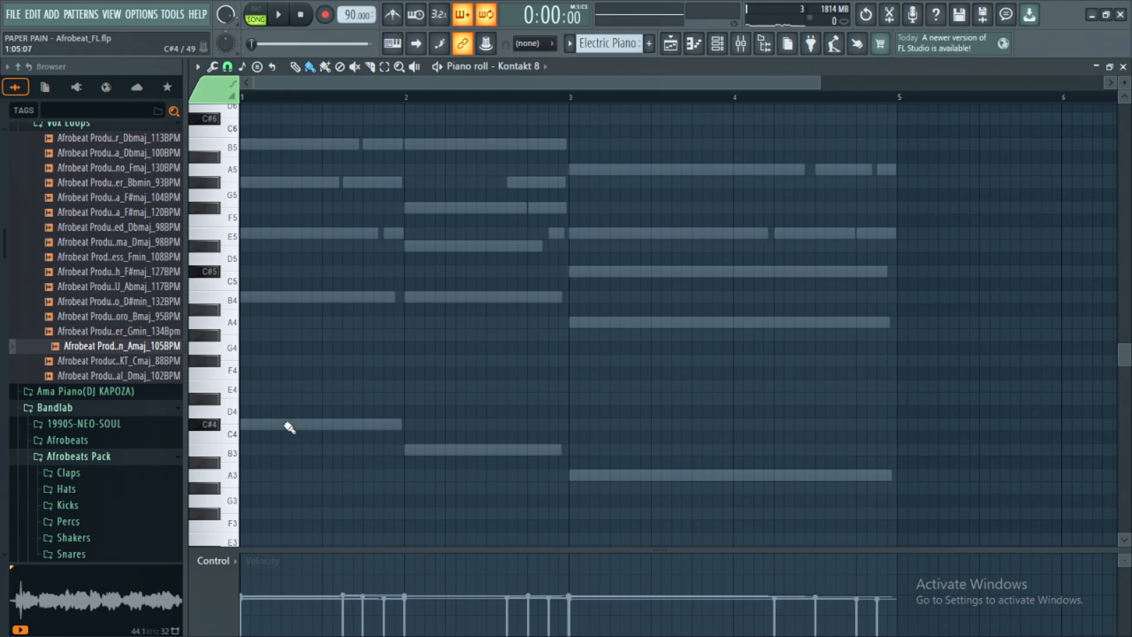
- Draw a strummed guitar chord in bar 1 with staggered C#4, B4, E5 and F#5 notes, following the ghost notes
click(248, 425)
drag(260, 424, 370, 425)
click(260, 294)
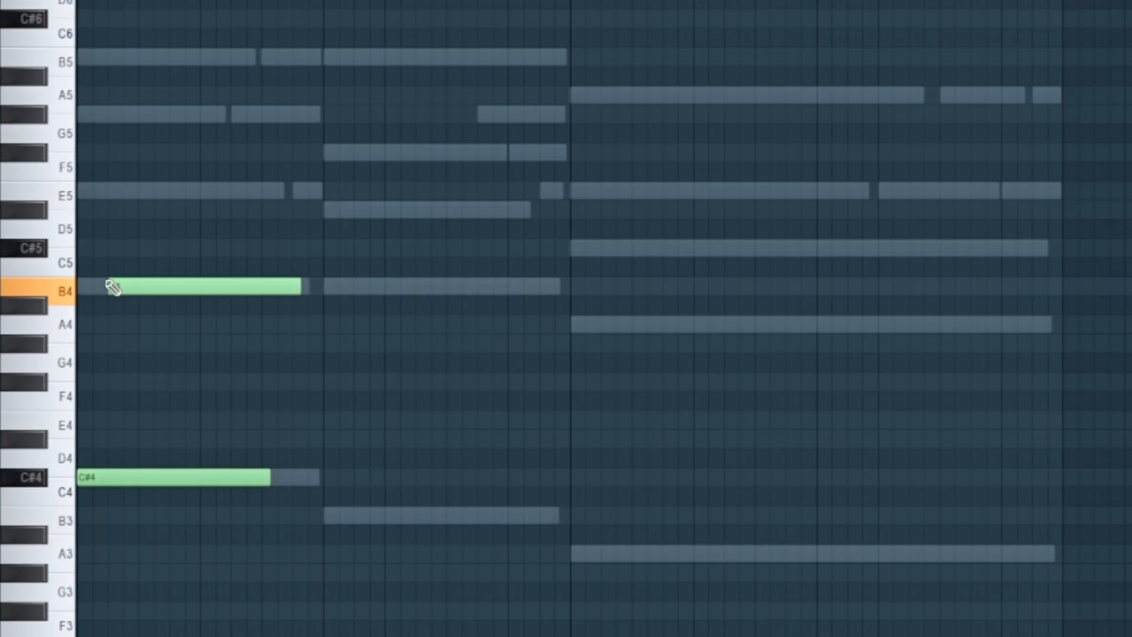
click(111, 191)
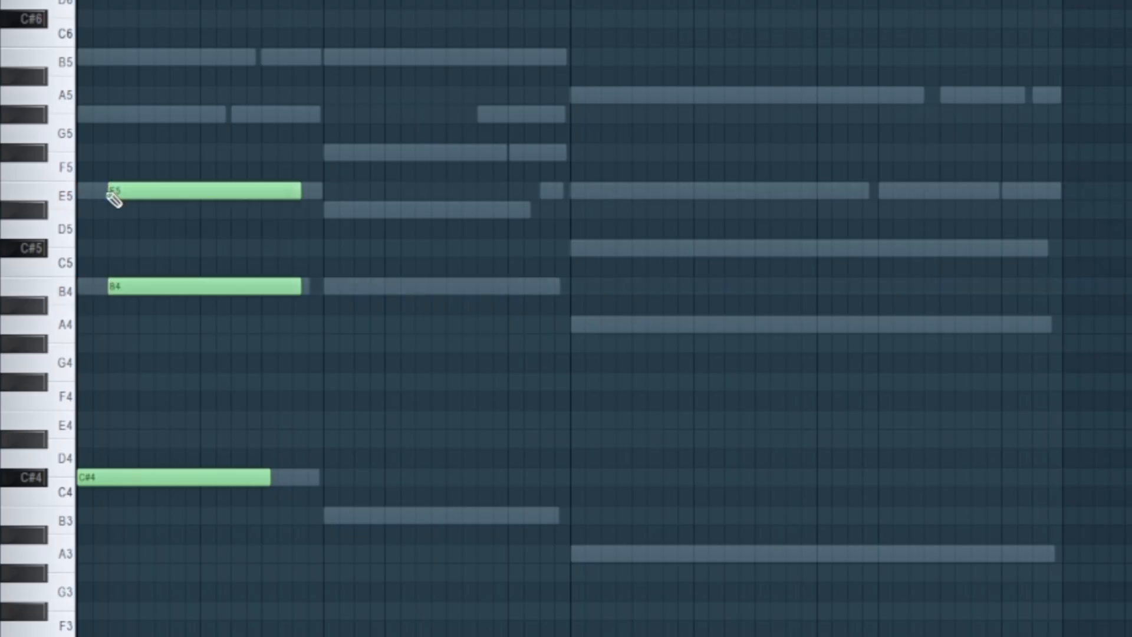
drag(133, 191, 152, 192)
click(151, 192)
drag(142, 114, 174, 159)
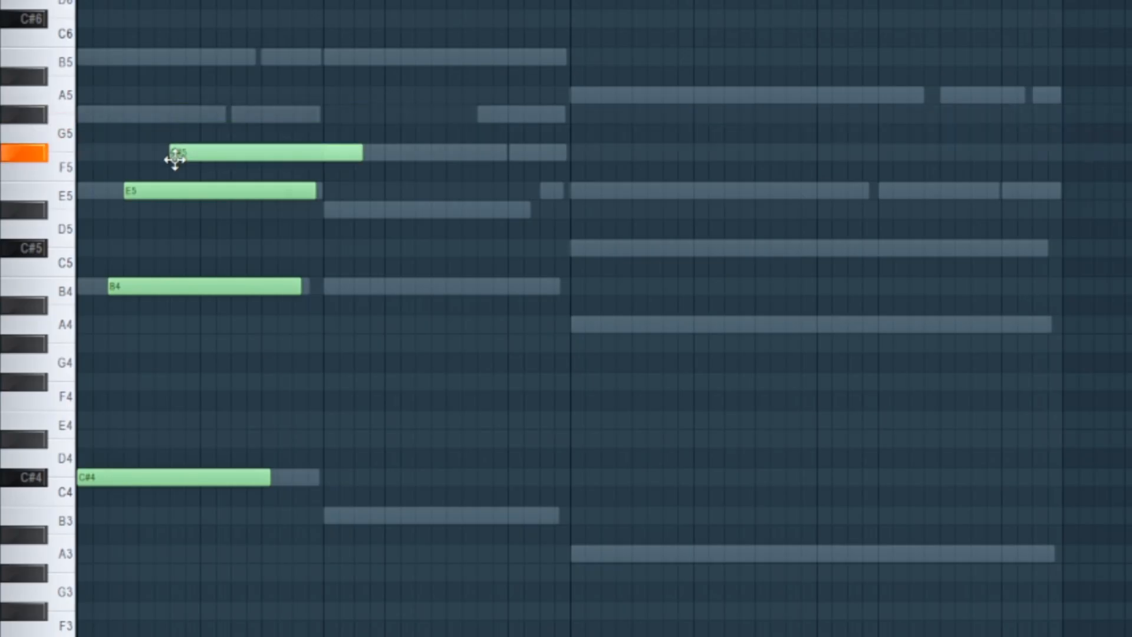
- Draw the bar 2 guitar chord with staggered B3, B4, D#5 and F#5 notes
click(321, 515)
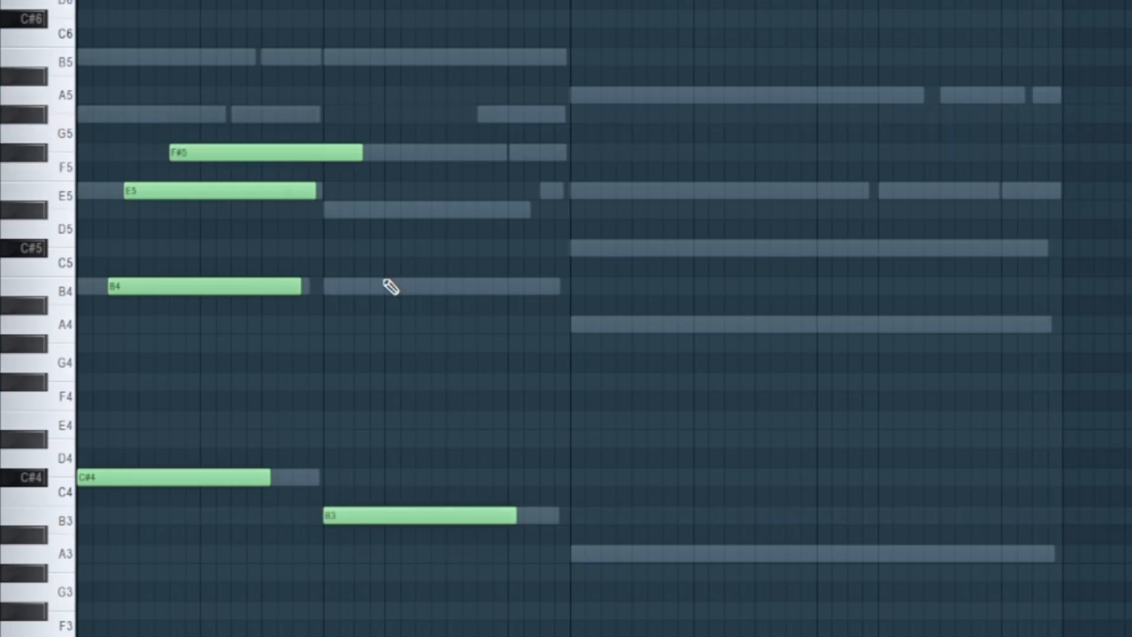
drag(378, 290, 359, 284)
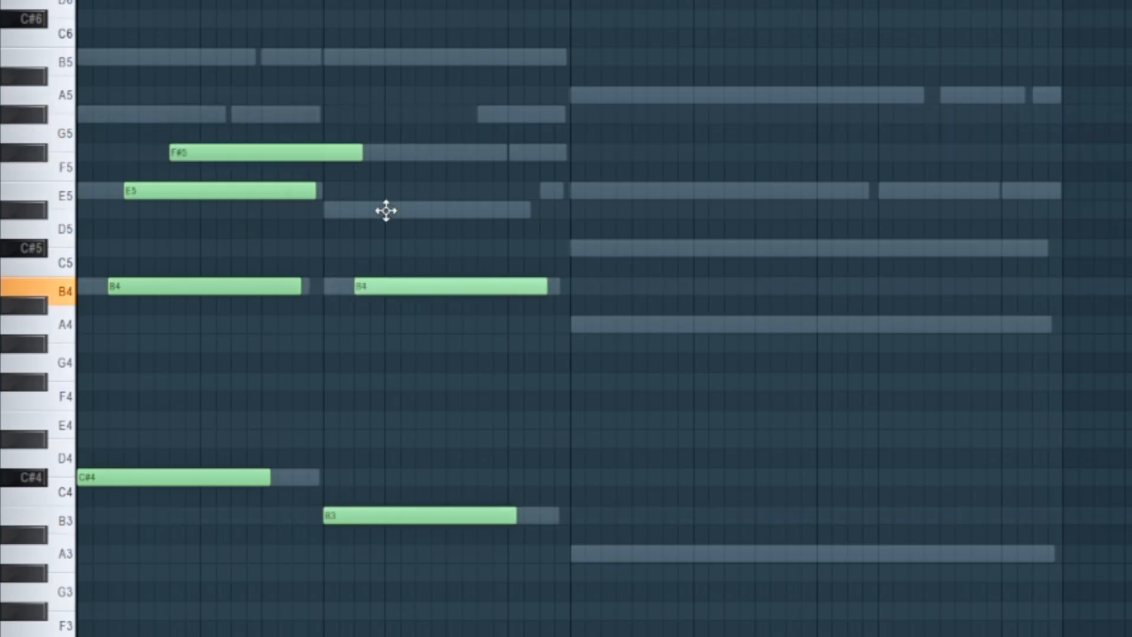
drag(386, 210, 384, 212)
drag(386, 152, 418, 150)
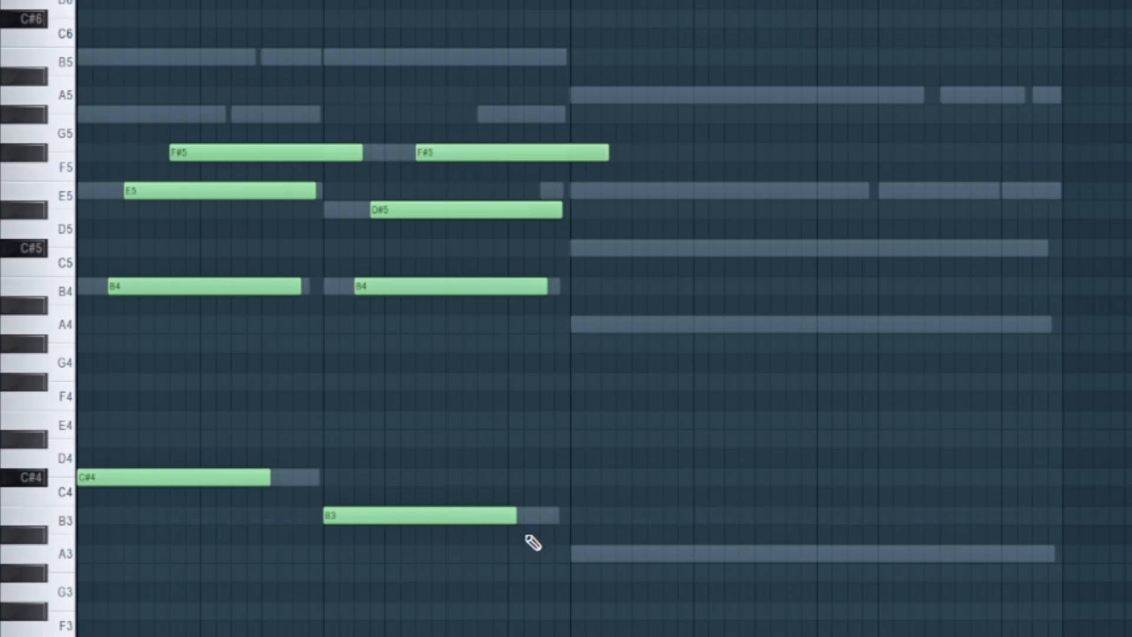
- Draw the bar 3 guitar chord with staggered A3, A4, C#5 and E5 notes, and play back the progression
drag(574, 554, 571, 550)
drag(599, 325, 596, 325)
drag(614, 247, 670, 194)
key(ctrl+l)
key(space)
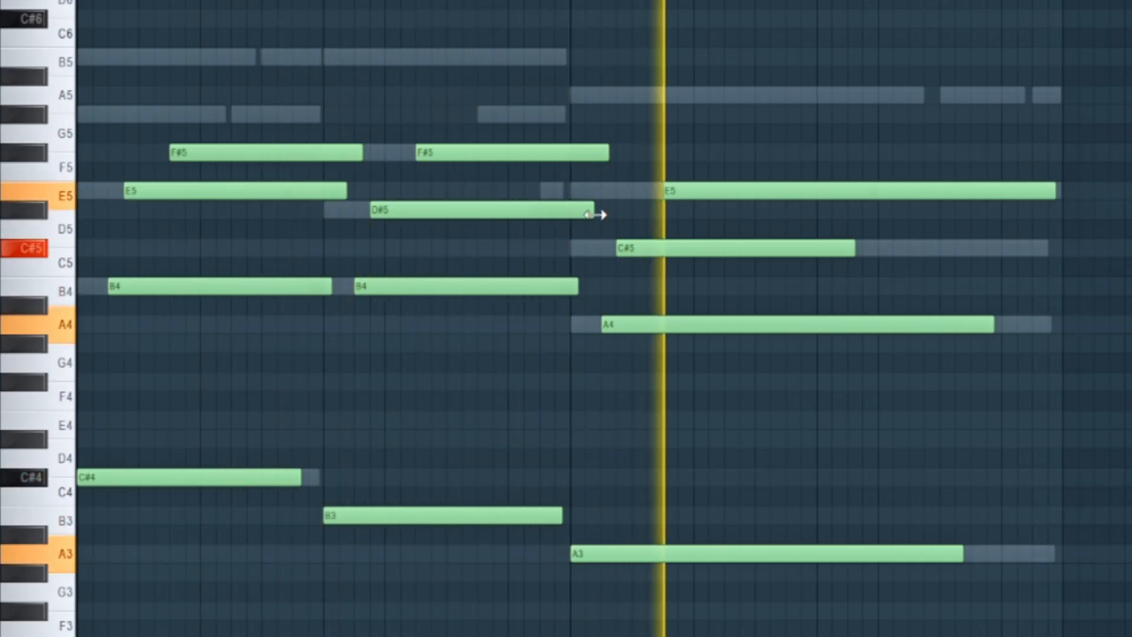
- Shorten bar 1's E5 and lower bar 3's E5 an octave to E4, swapping its start with the C#5, and audition it
drag(346, 189, 177, 192)
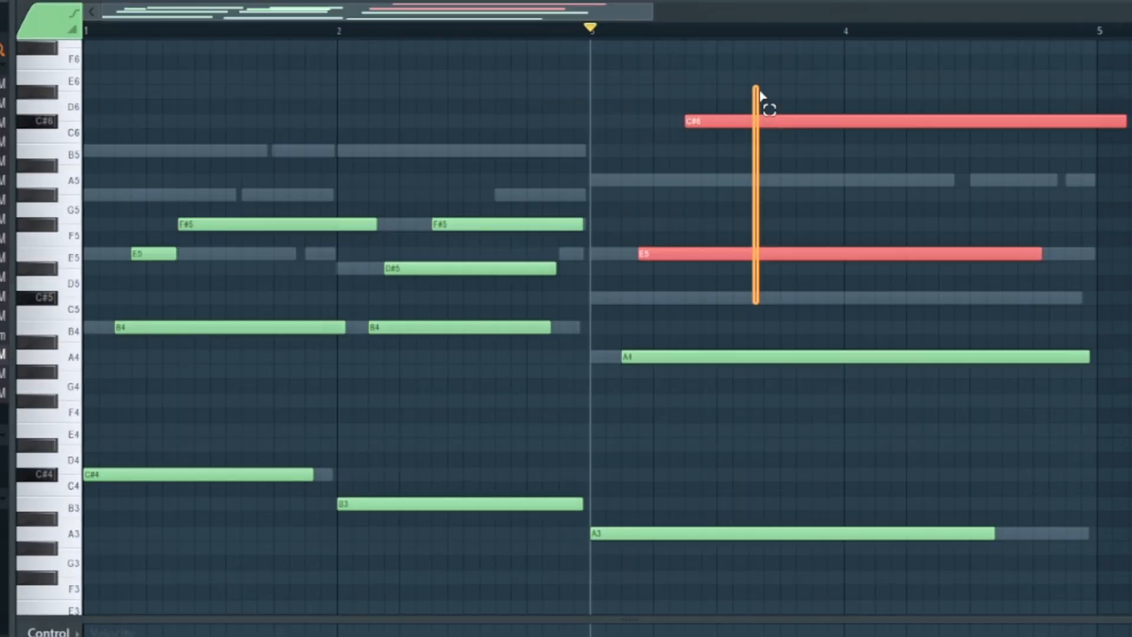
scroll(764, 102, down, 2)
key(ctrl+Down)
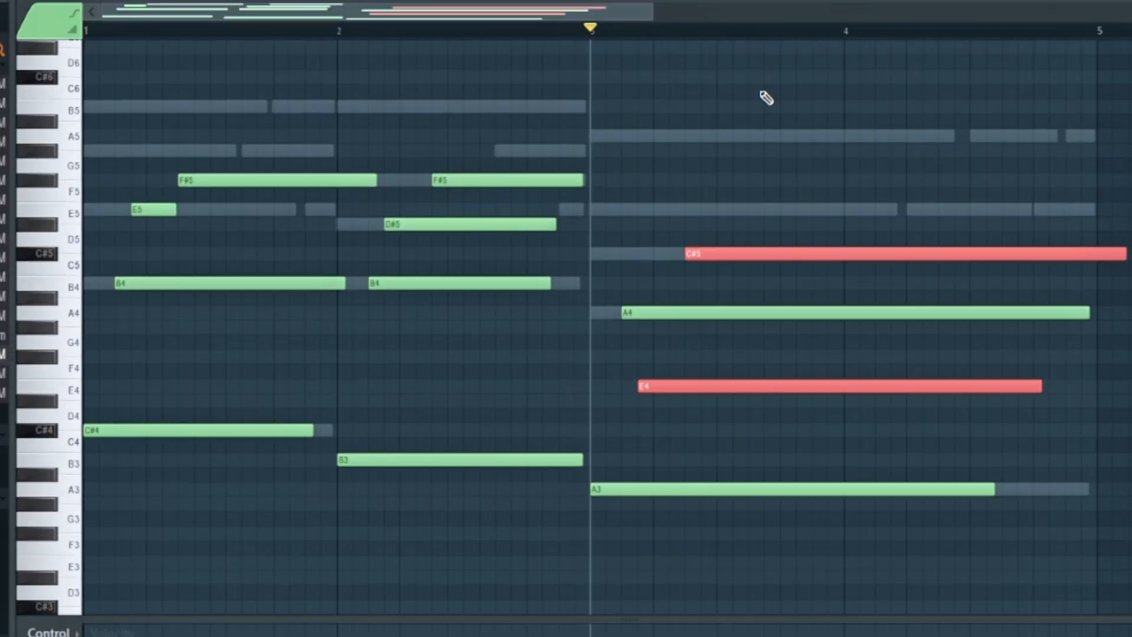
key(space)
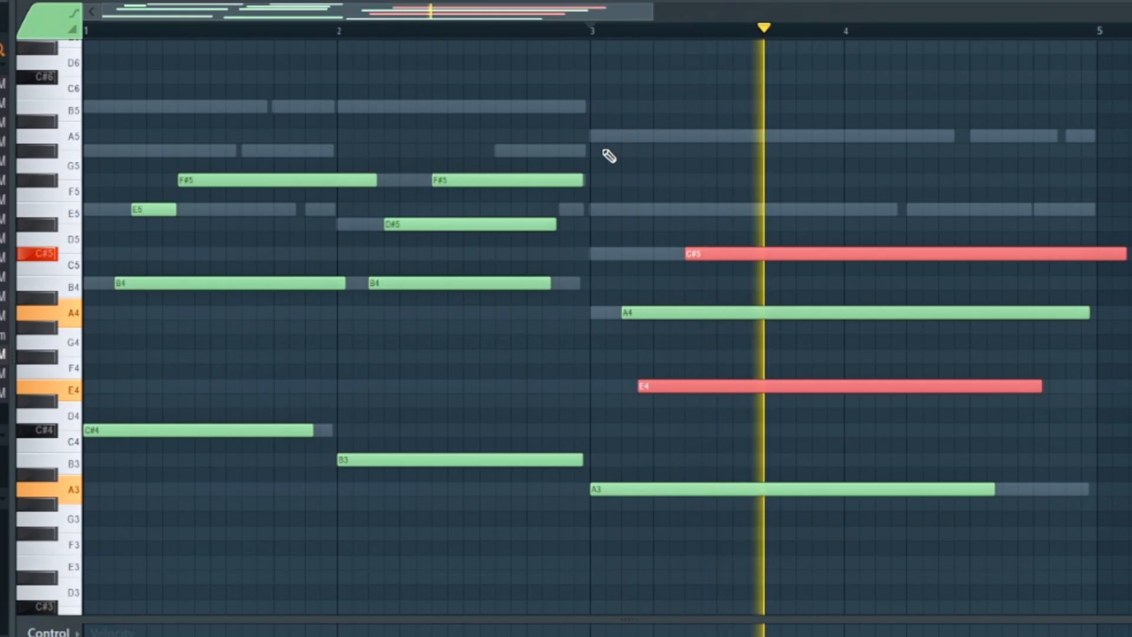
key(space)
key(ctrl+d)
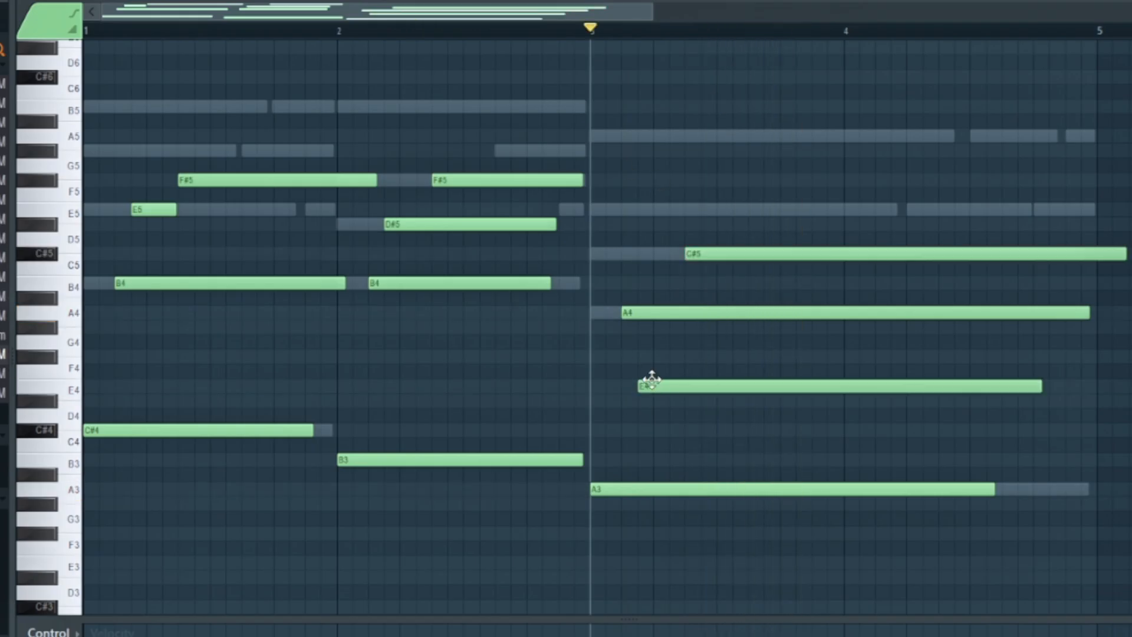
- Move bar 3's E4 slightly earlier and its A4 slightly later so E4 sounds first, and play the chord
drag(652, 379, 637, 381)
drag(643, 313, 664, 313)
key(space)
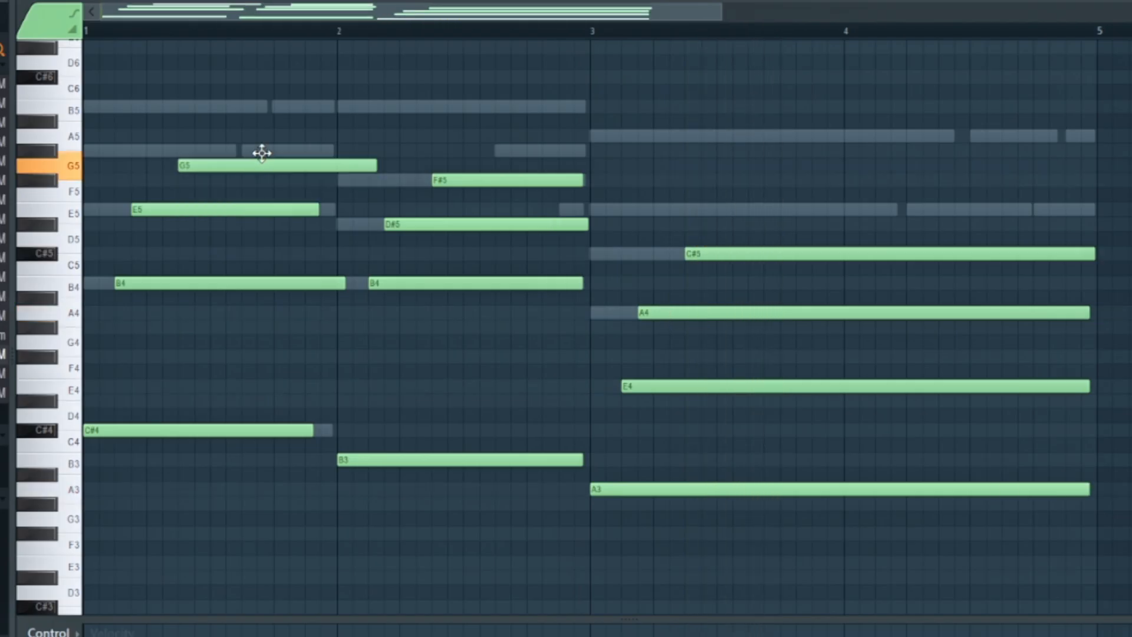
- Change the F#5 notes in bars 1 and 2 to G#4 and F#4, put bar 2's B4 back, and extend B3 to the bar's end
drag(260, 151, 261, 147)
scroll(180, 465, up, 3)
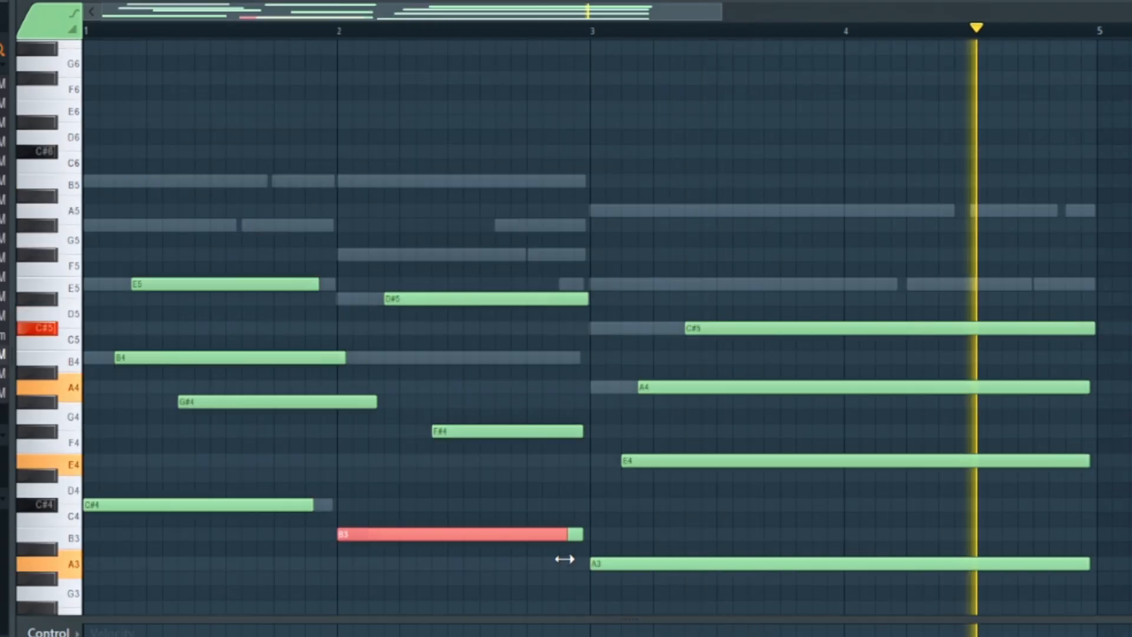
ctrl+click(580, 534)
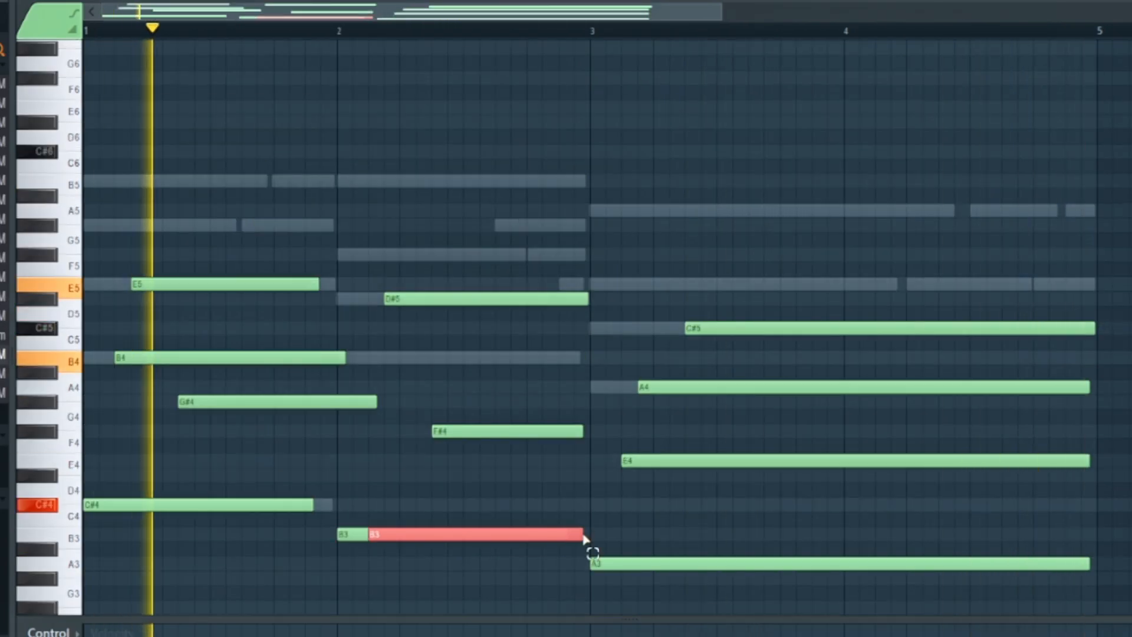
key(ctrl+Up)
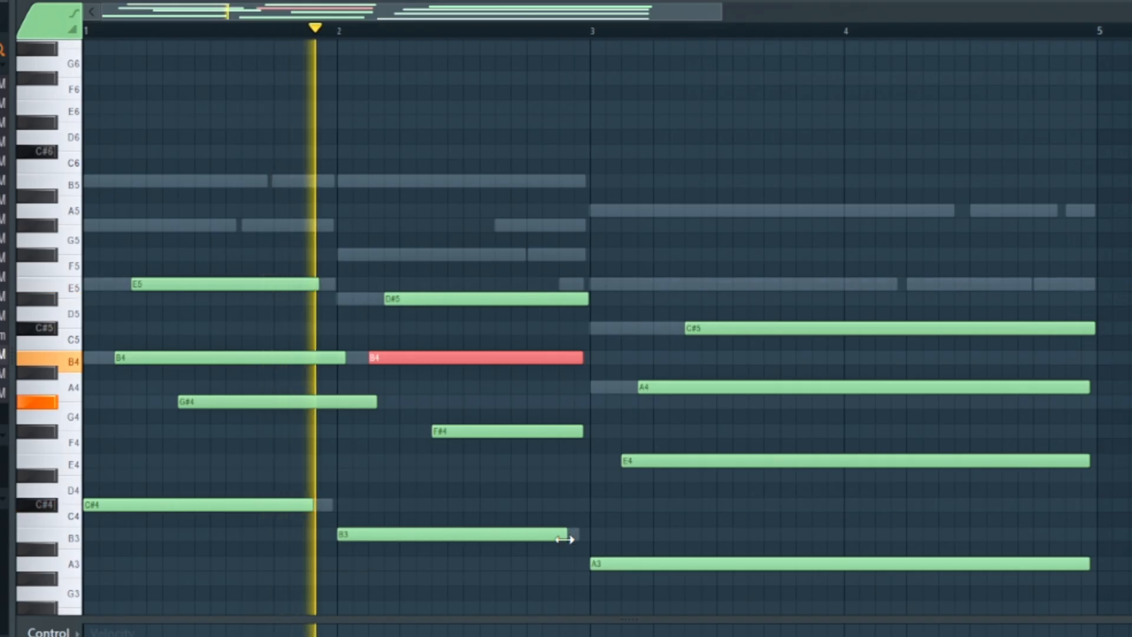
drag(565, 533, 585, 539)
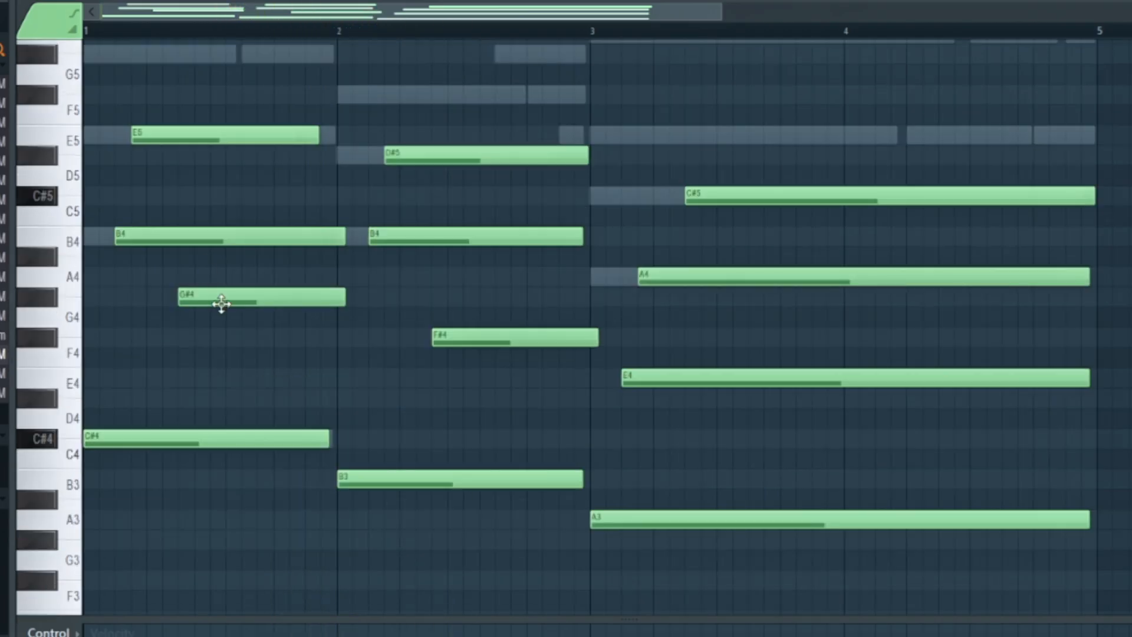
- Restagger bar 1's chord so G#4 starts first after the bass, followed by B4 and E5
drag(221, 304, 188, 297)
drag(175, 243, 191, 237)
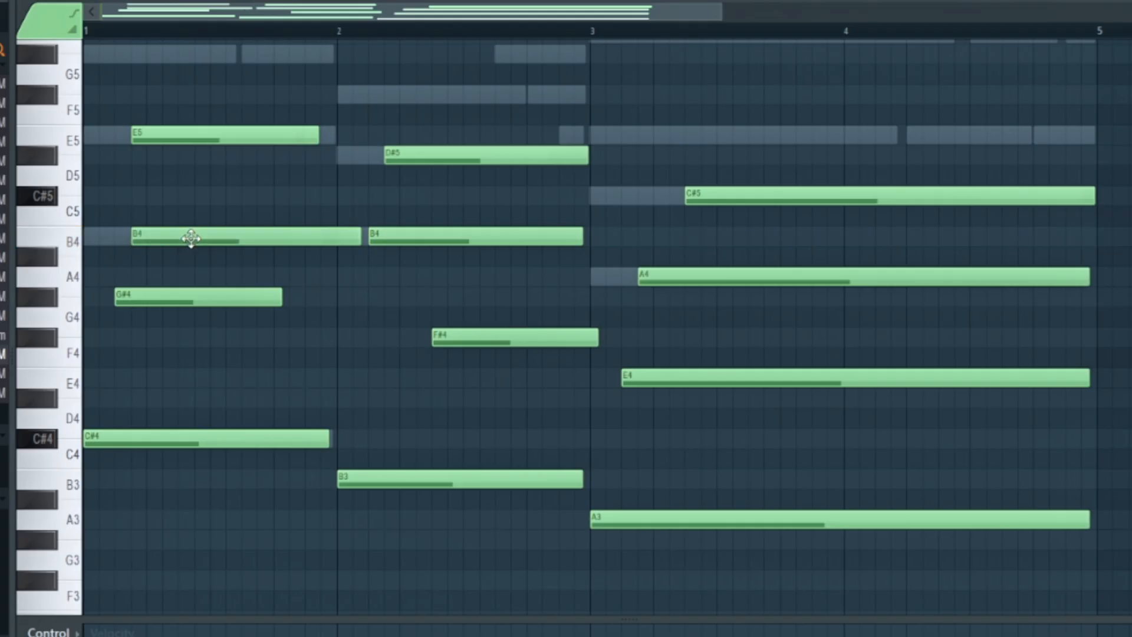
drag(188, 145, 230, 137)
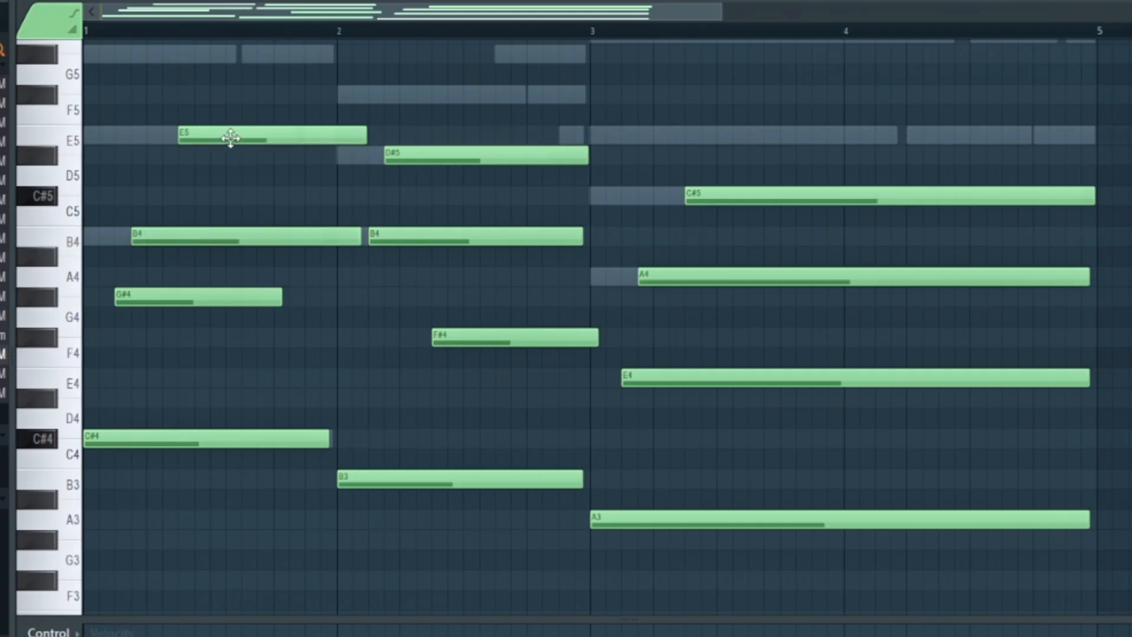
- Restagger bar 2's chord so F#4 starts first after the bass, followed by B4 and D#5
drag(473, 343, 412, 340)
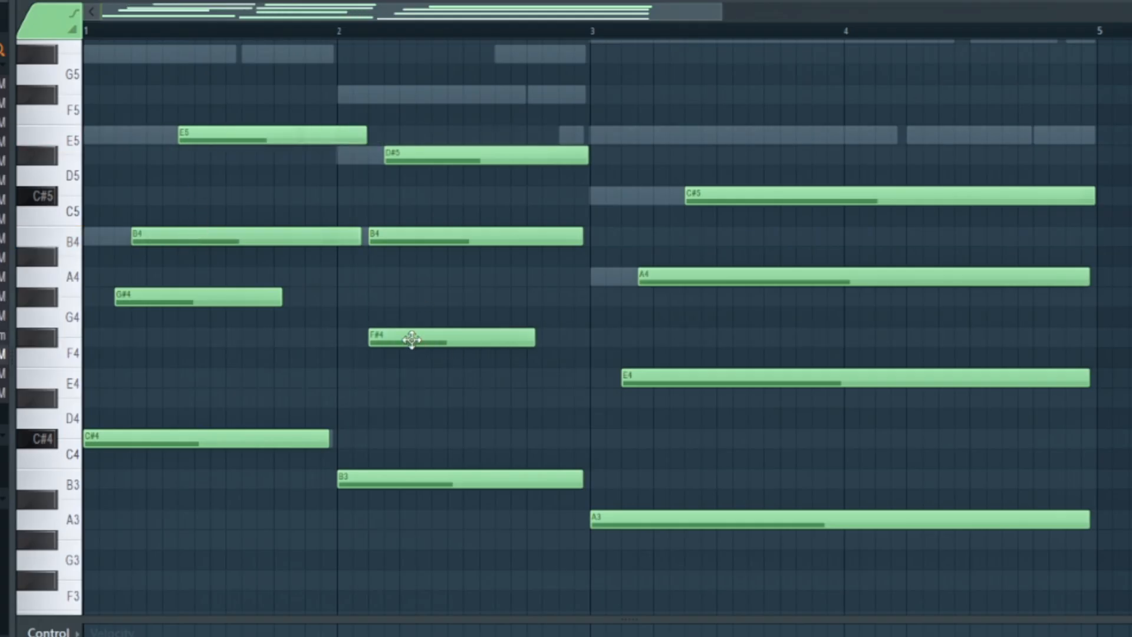
drag(402, 236, 417, 235)
drag(418, 155, 467, 155)
drag(769, 172, 729, 609)
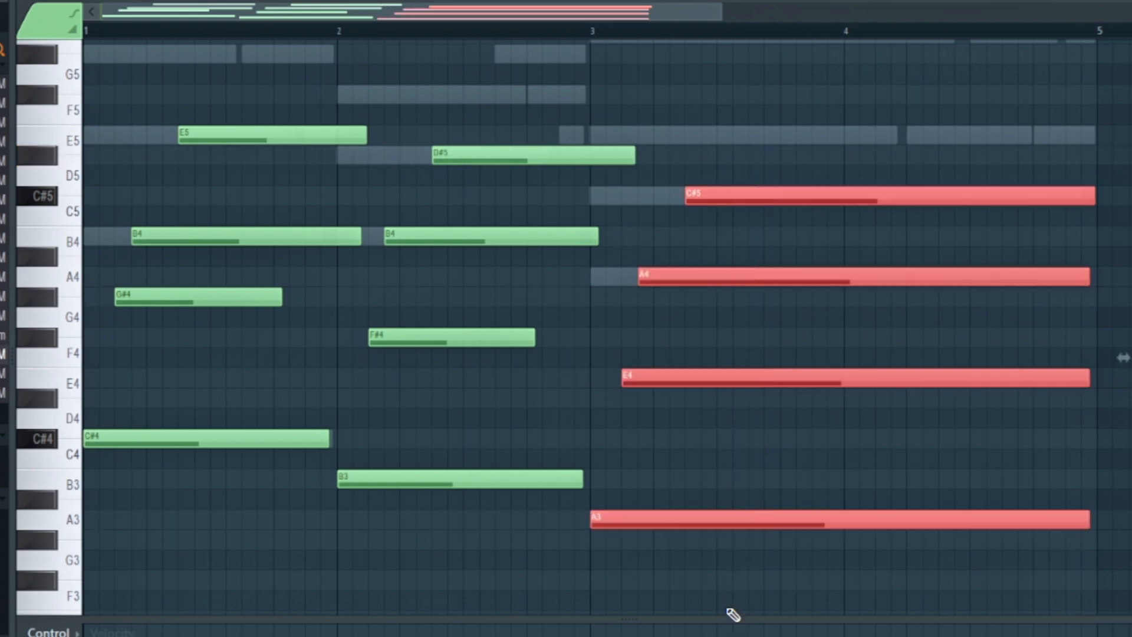
ctrl+click(650, 477)
- Play back the guitar pattern and lengthen the G#4 and F#4 notes to just past the ends of their bars
key(space)
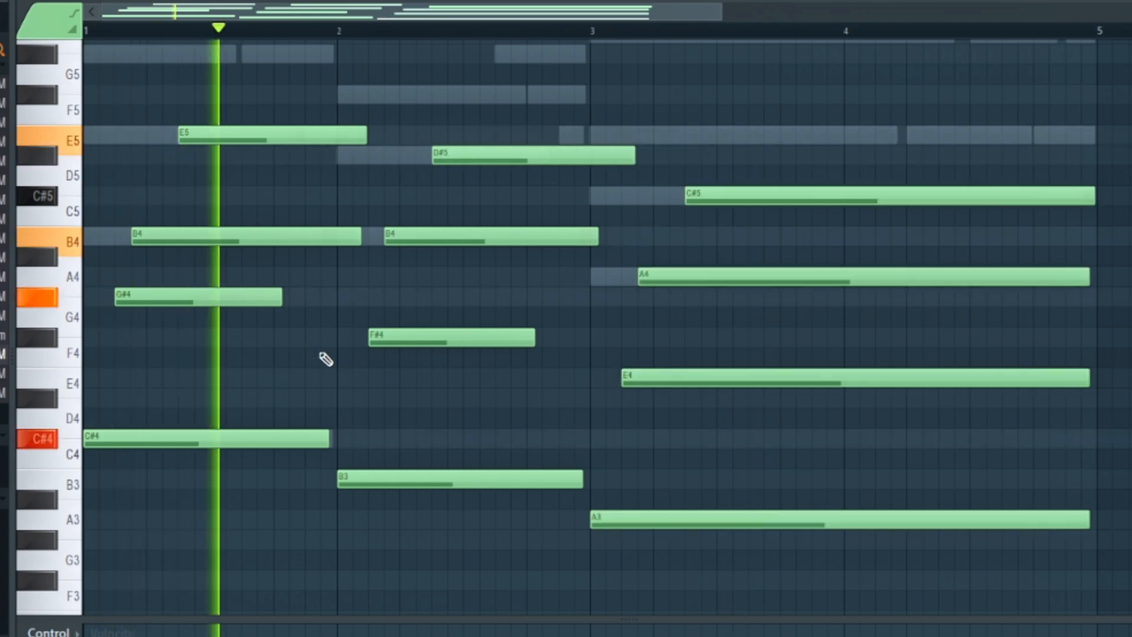
drag(284, 299, 345, 307)
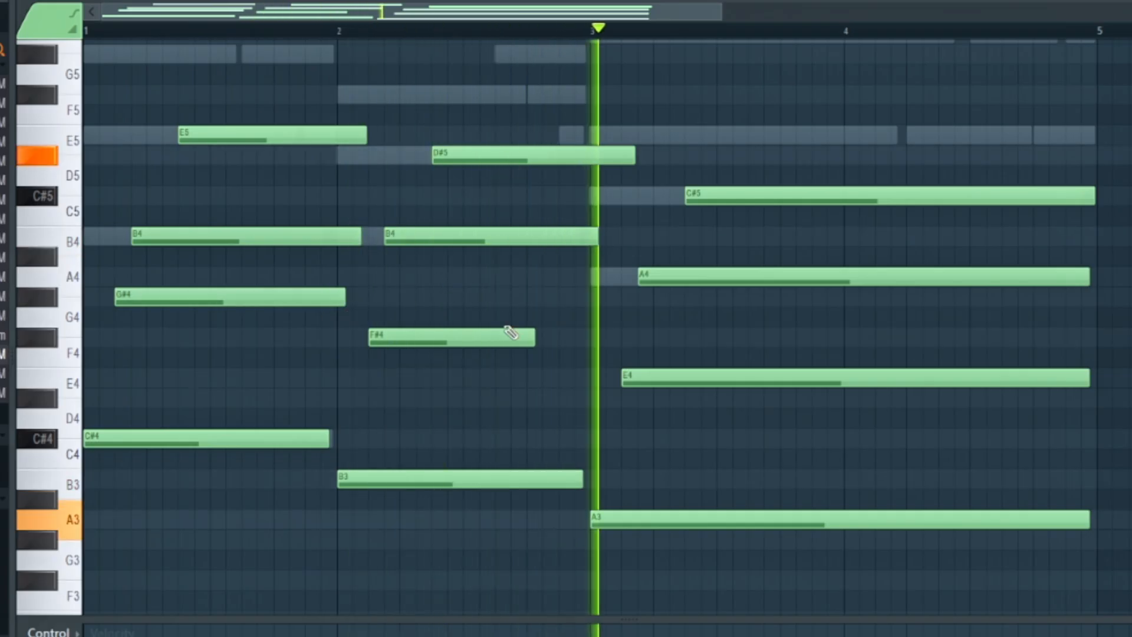
drag(534, 339, 590, 339)
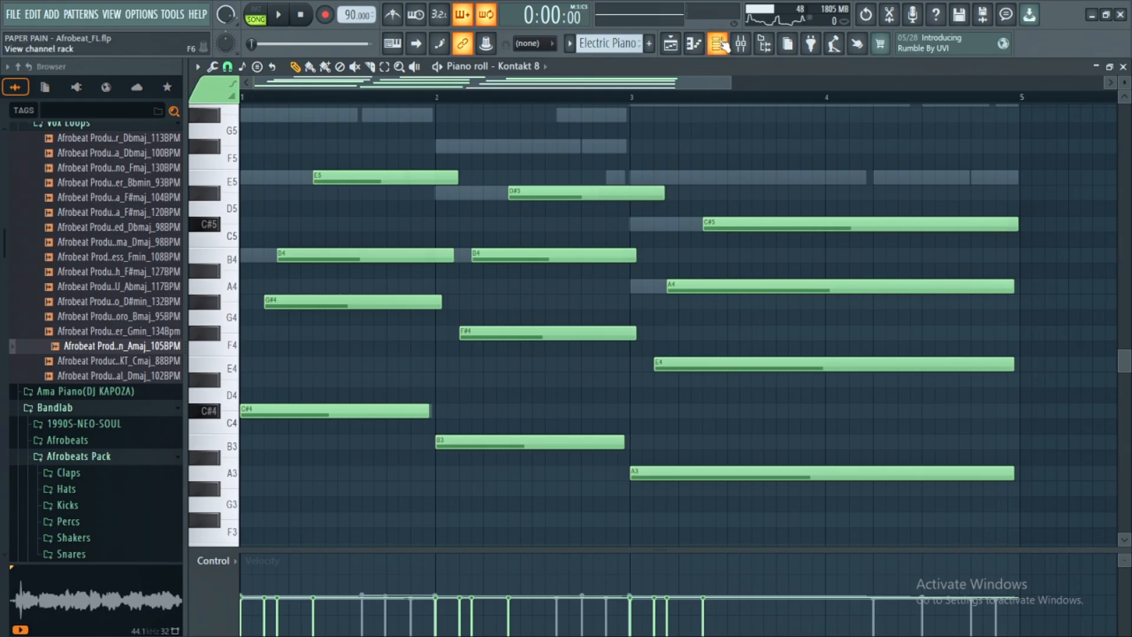
- Load the DSG - 4 ACBox preset of Direct SG v2 in Kontakt and play back the guitar pattern
click(724, 46)
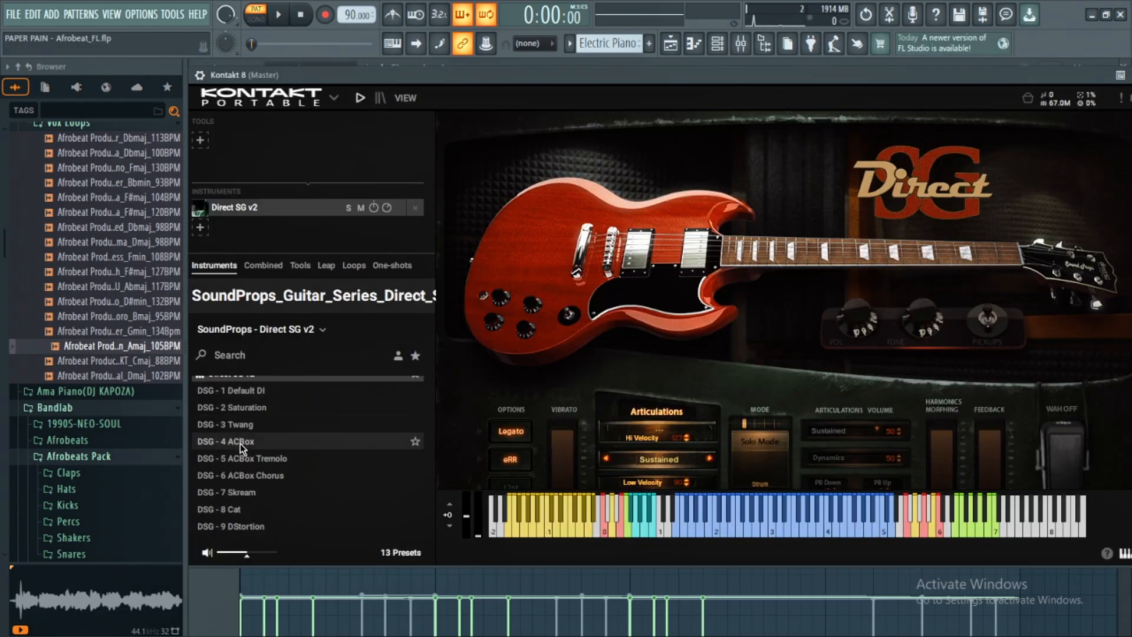
click(240, 442)
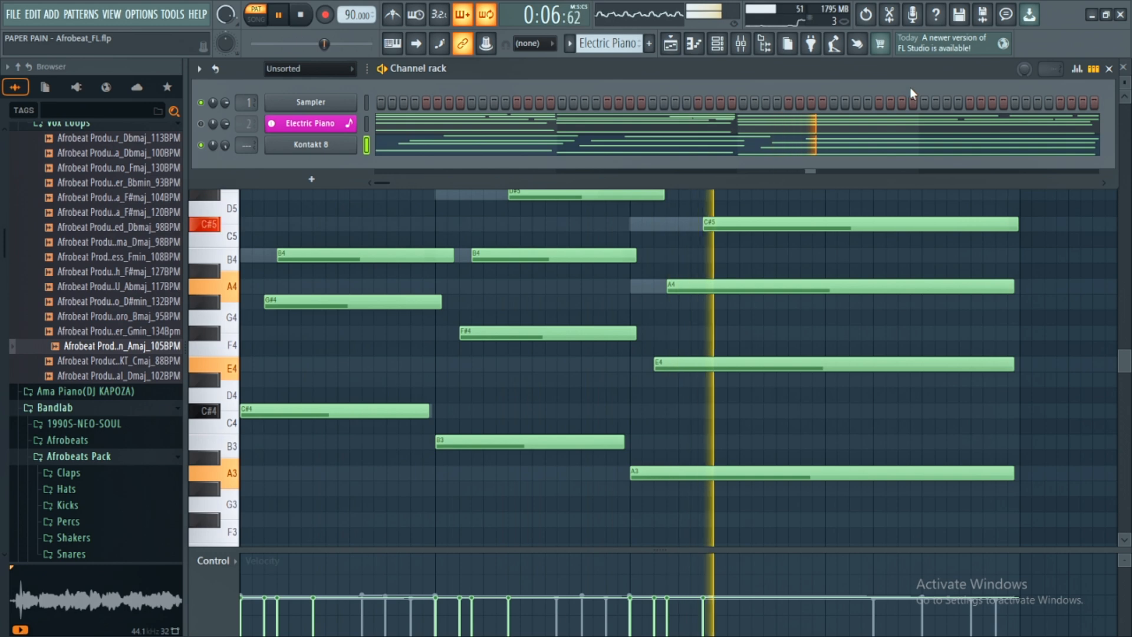
key(space)
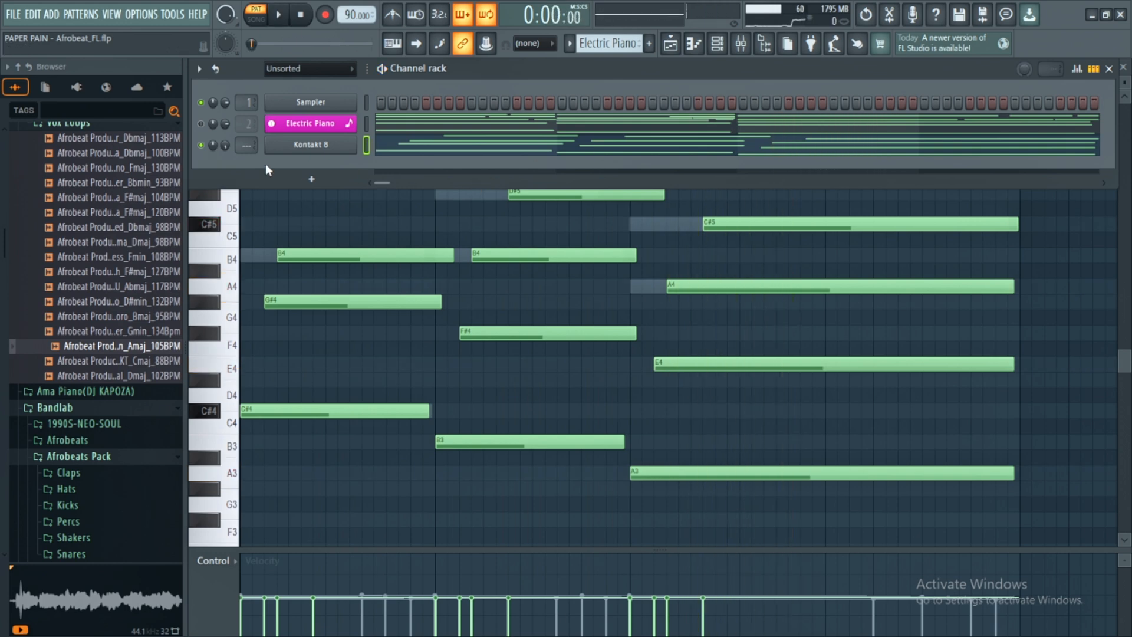
- Name the Kontakt 8 channel Guitar with a guitar icon and color it magenta like the Electric Piano channel
right_click(223, 142)
click(228, 148)
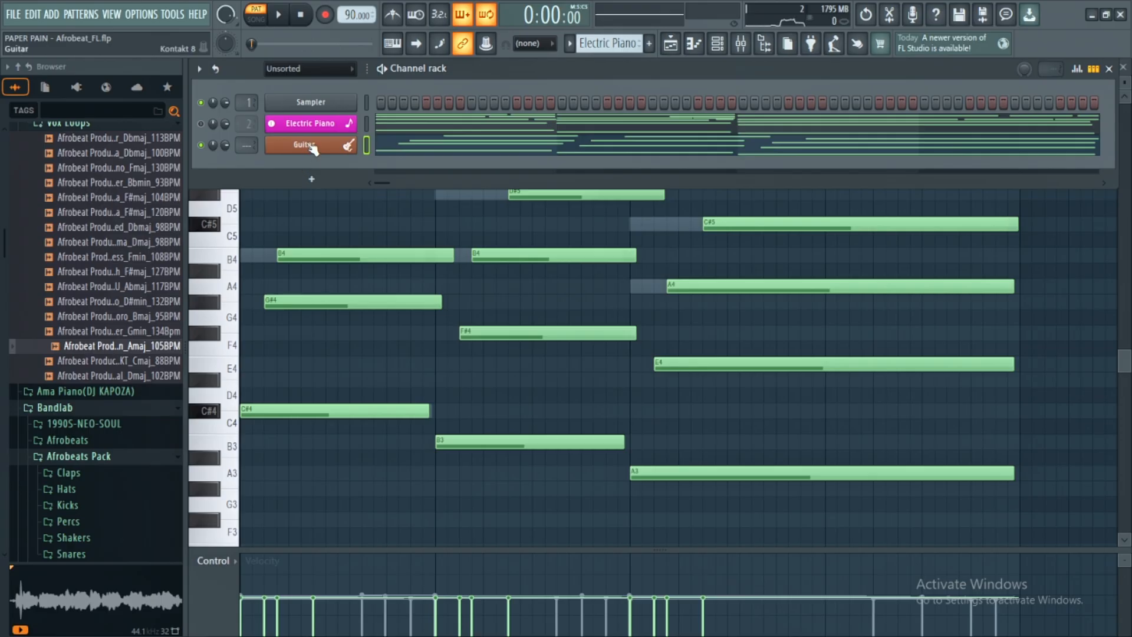
key(F2)
click(442, 155)
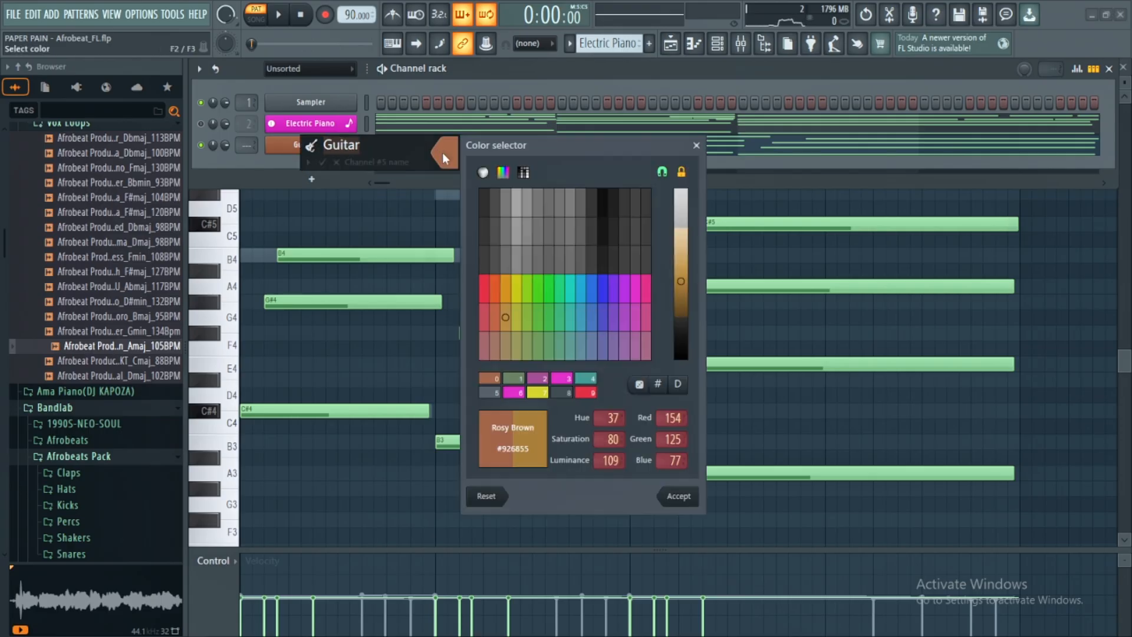
double_click(514, 392)
key(Return)
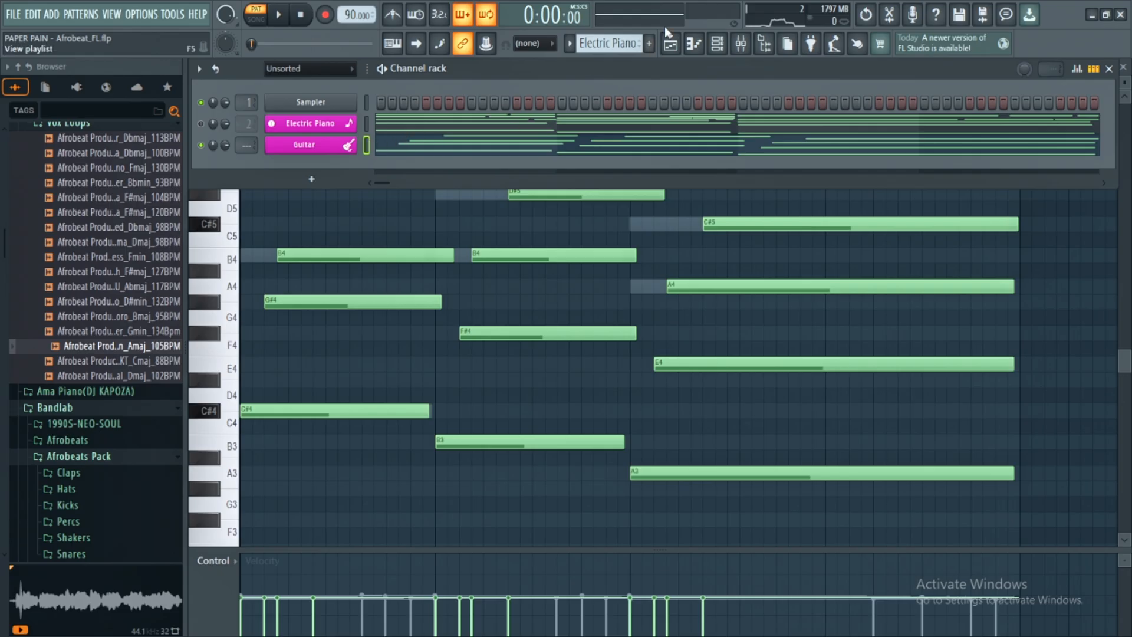
- Render the Guitar mixer track to a wave file in Pattern mode with 24Bit int WAV depth
click(745, 44)
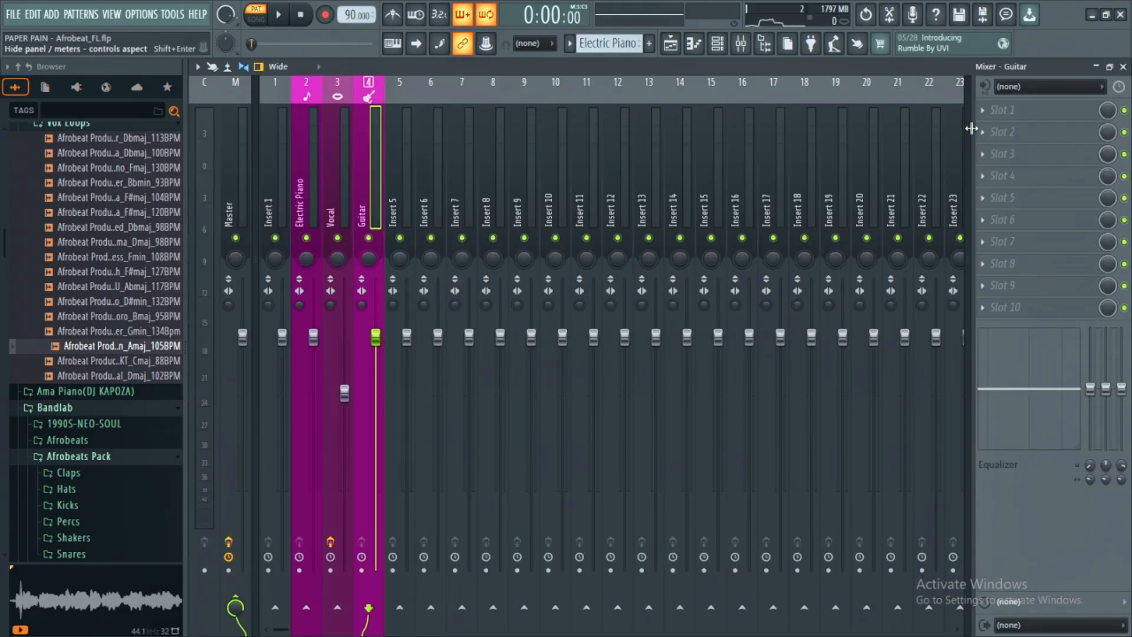
click(198, 67)
mouse_move(265, 94)
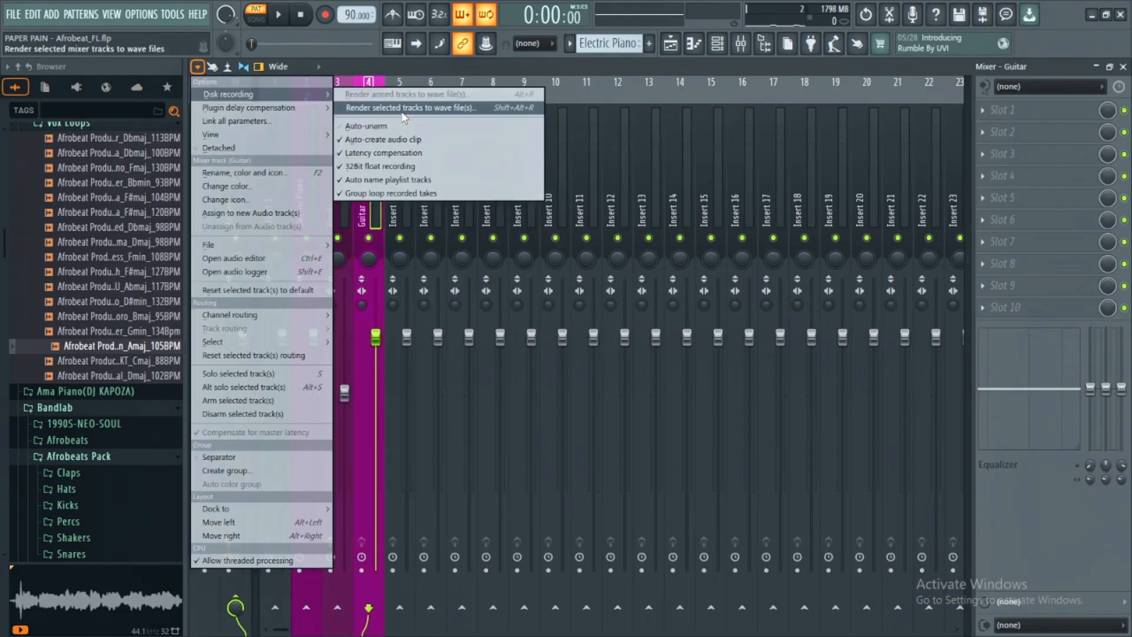
click(435, 109)
click(521, 298)
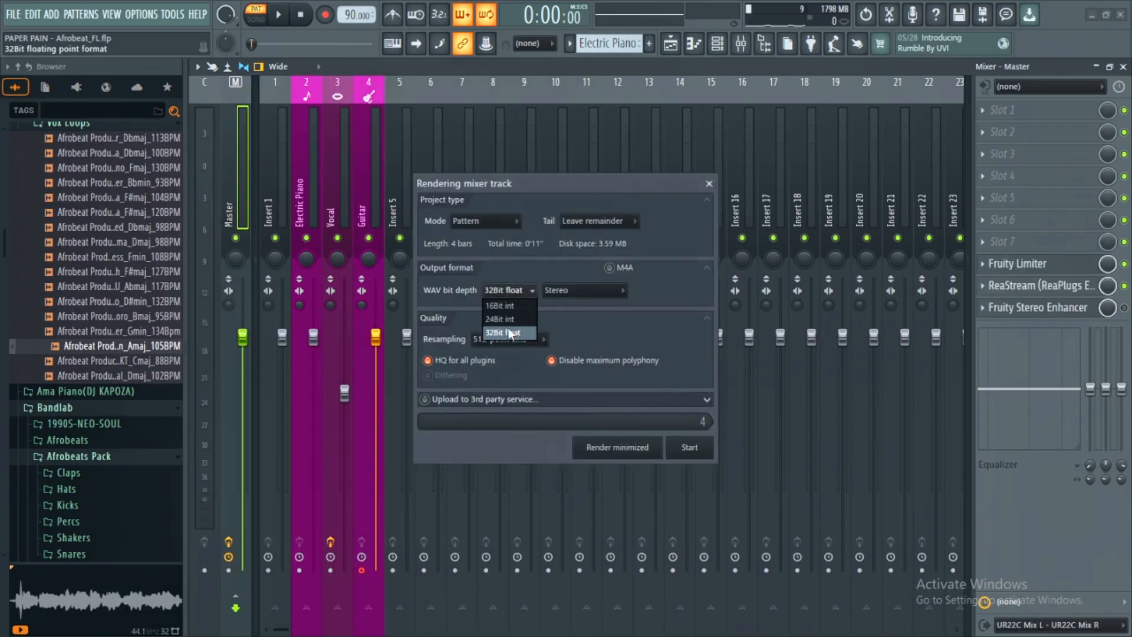
click(508, 319)
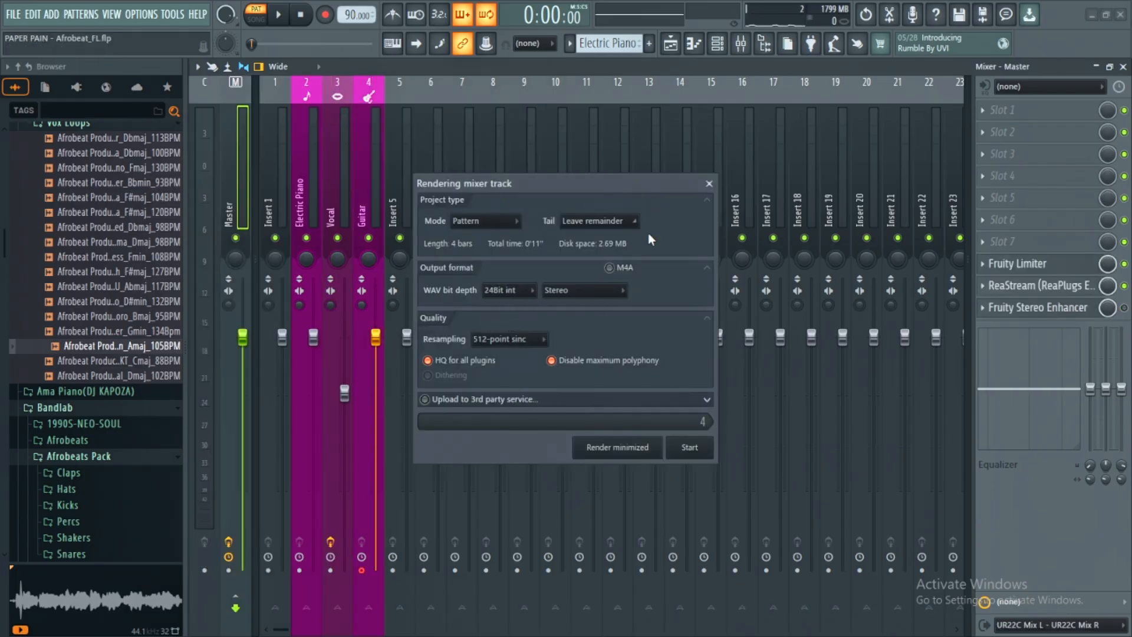
key(Return)
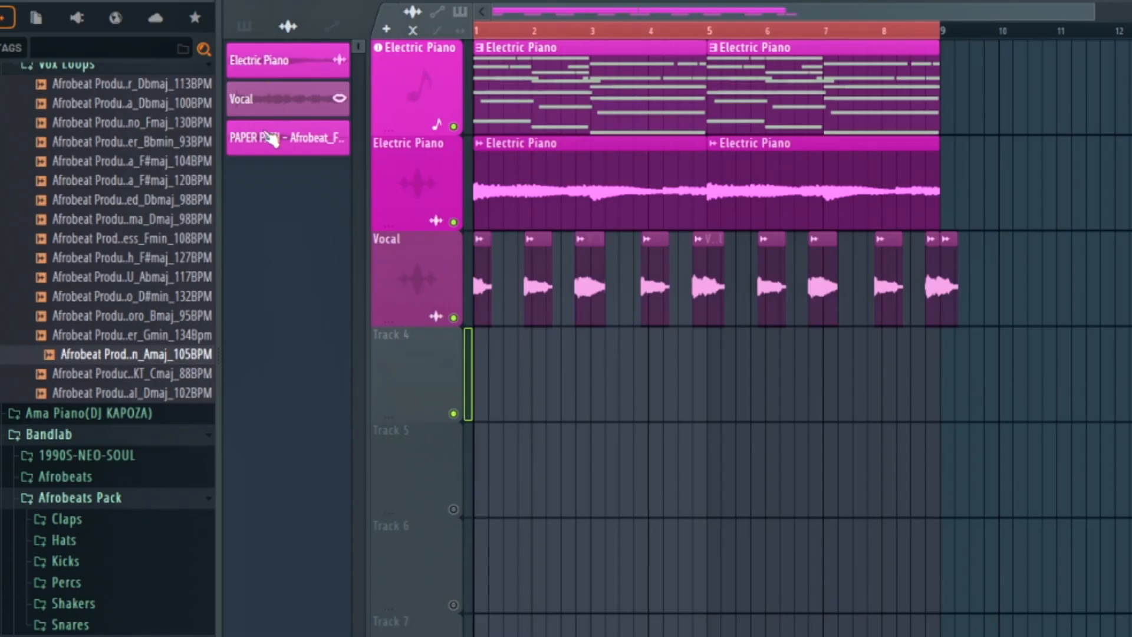
- Place the rendered guitar audio on playlist Track 4 under the name Guitar and play back the arrangement
drag(271, 140, 443, 401)
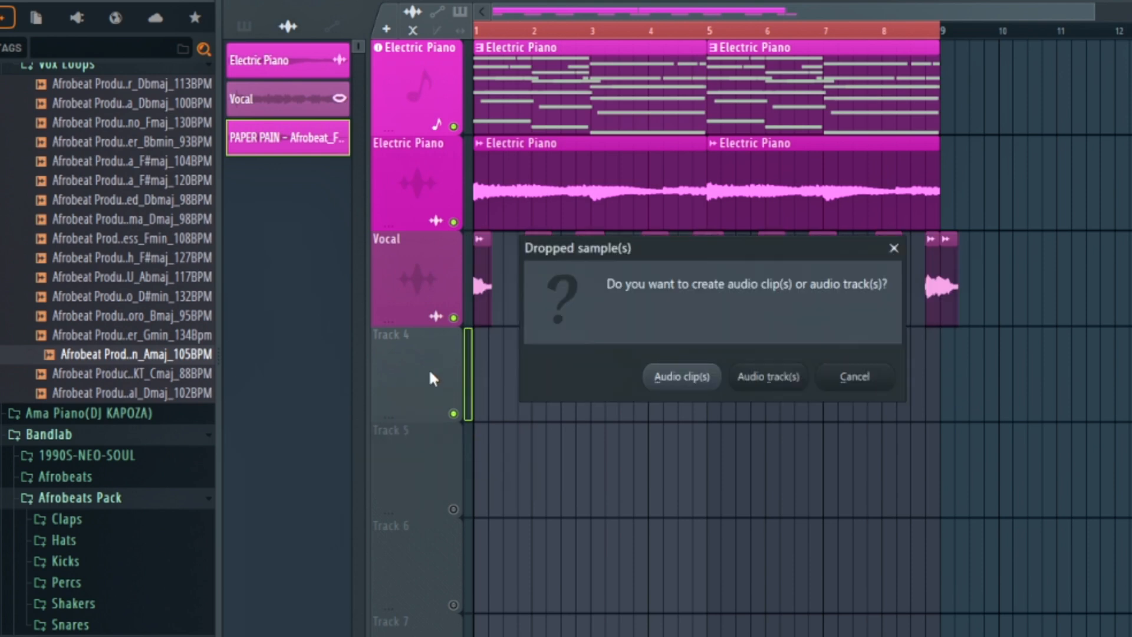
key(Return)
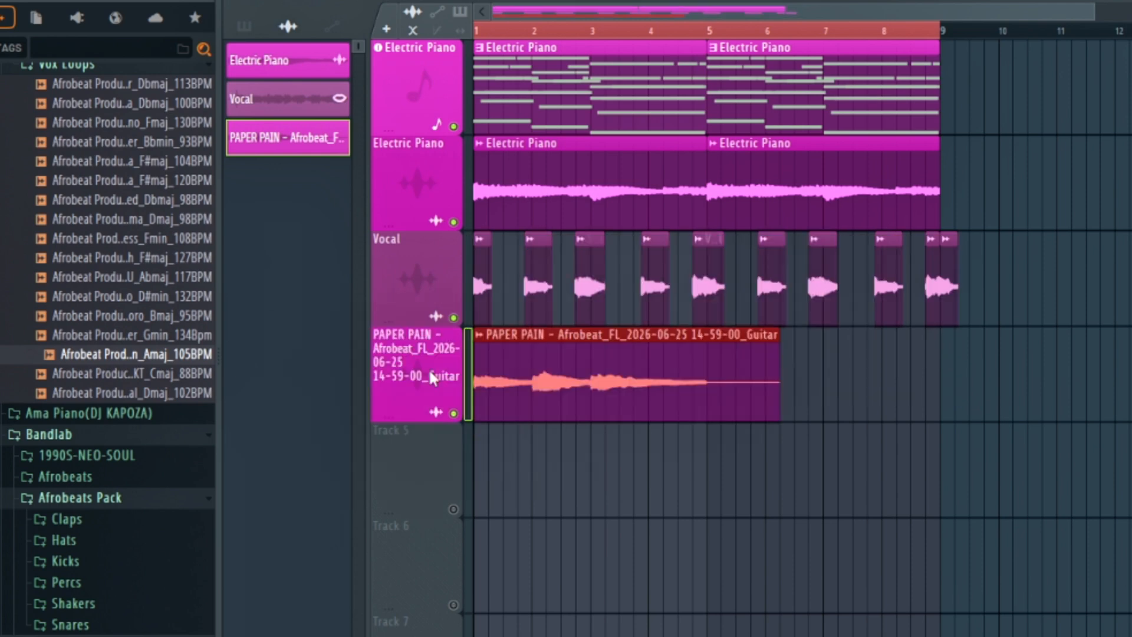
click(479, 338)
key(r)
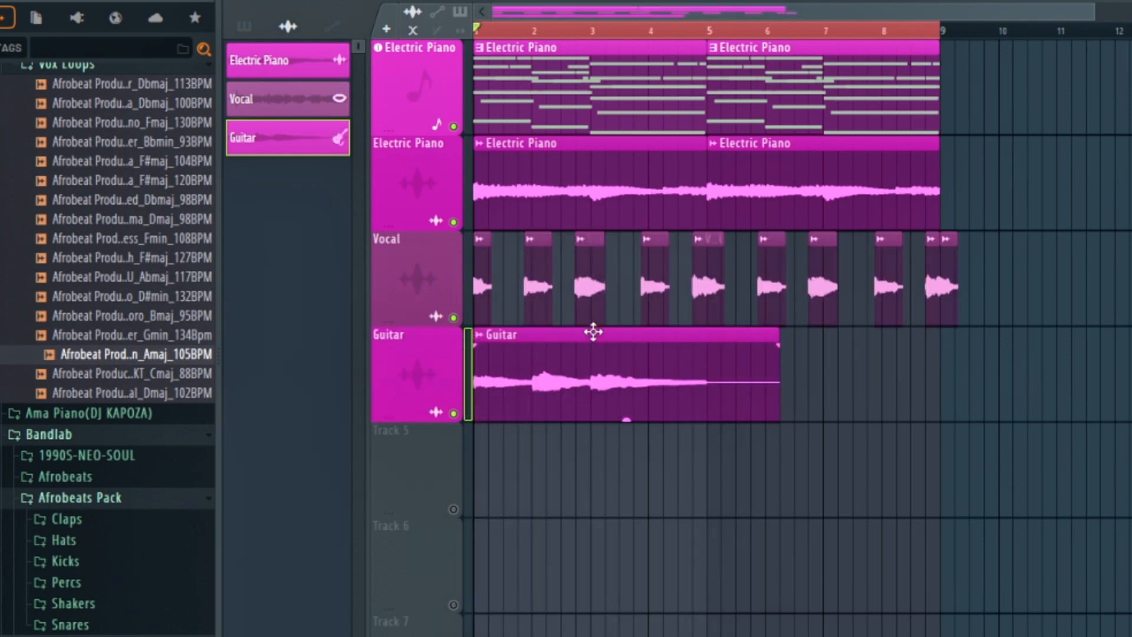
key(space)
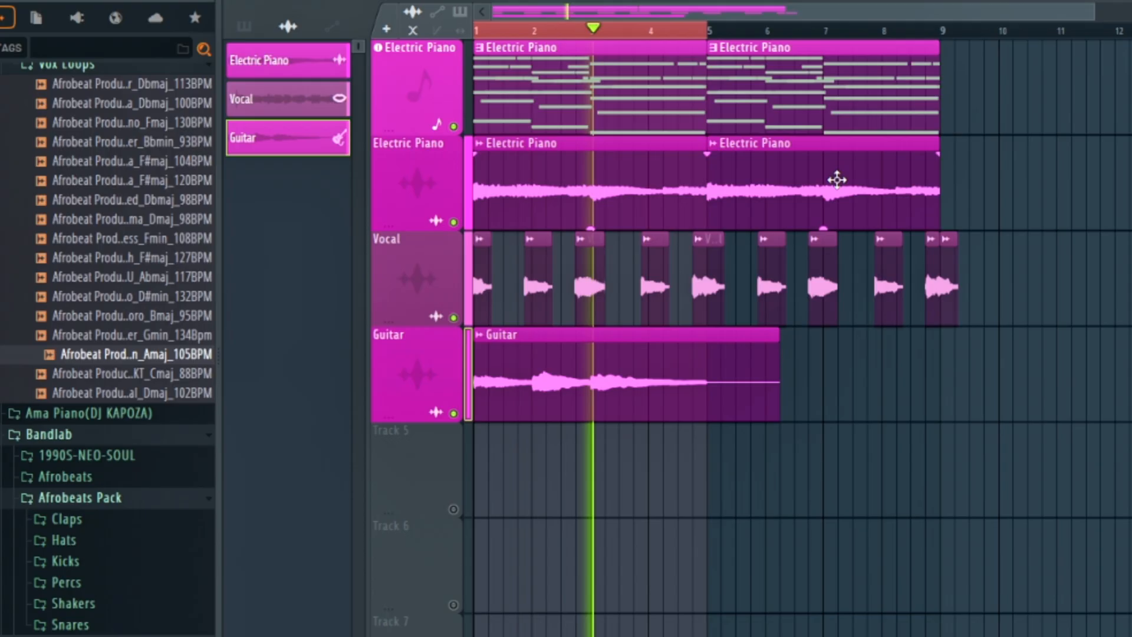
key(space)
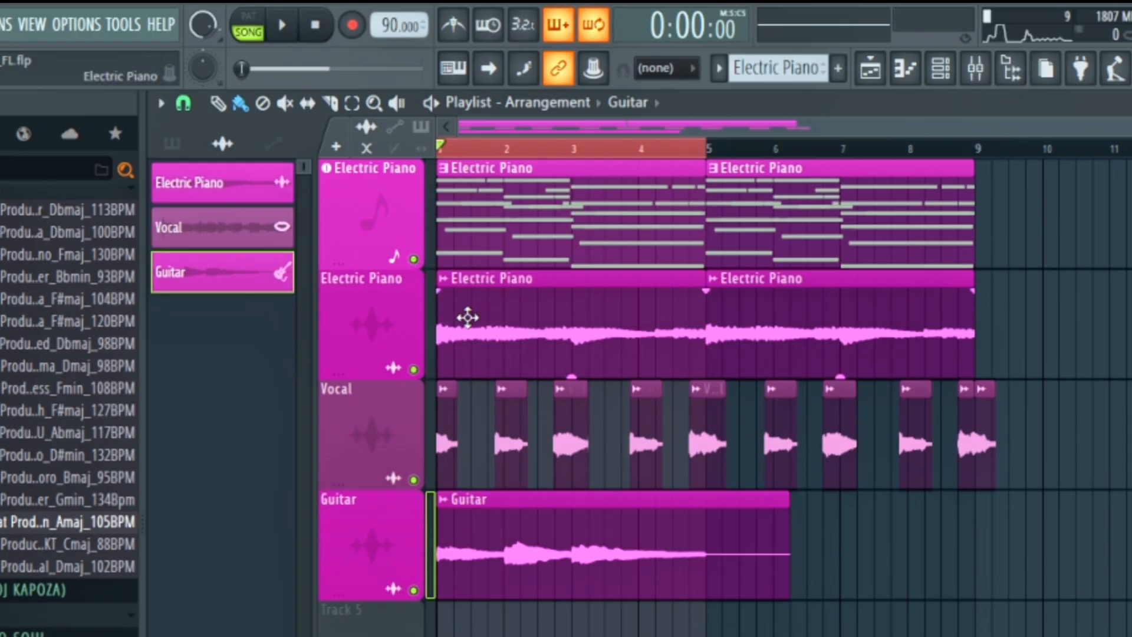
- Add Fruity Parametric EQ 2 to slot 1 of the Guitar mixer track, enlarge it, and play the guitar through it
double_click(503, 530)
click(975, 69)
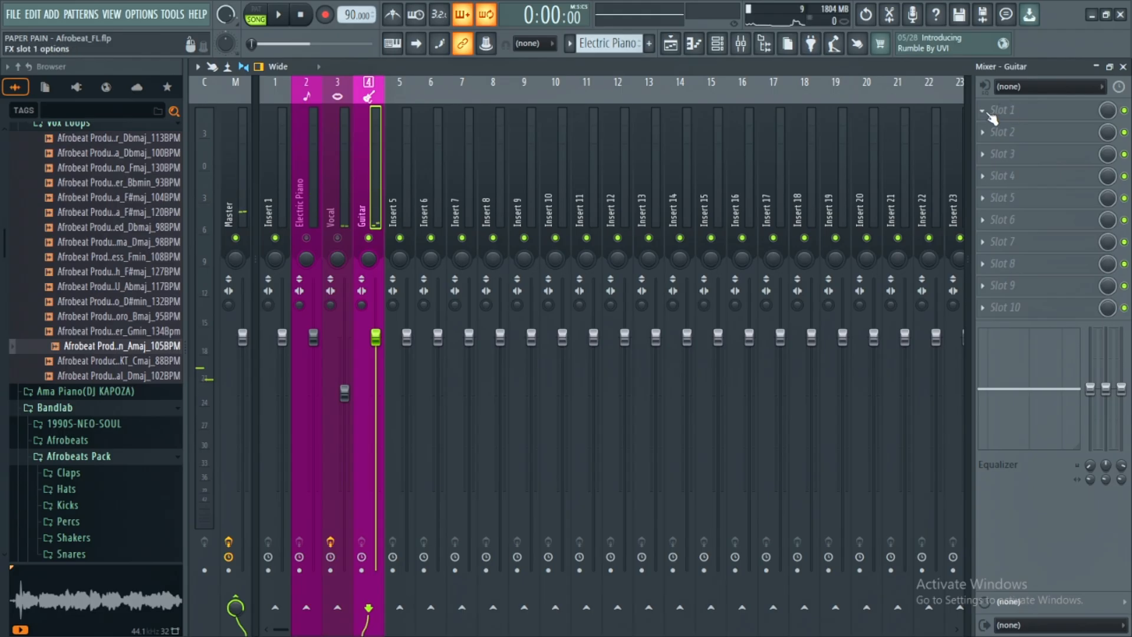
click(989, 113)
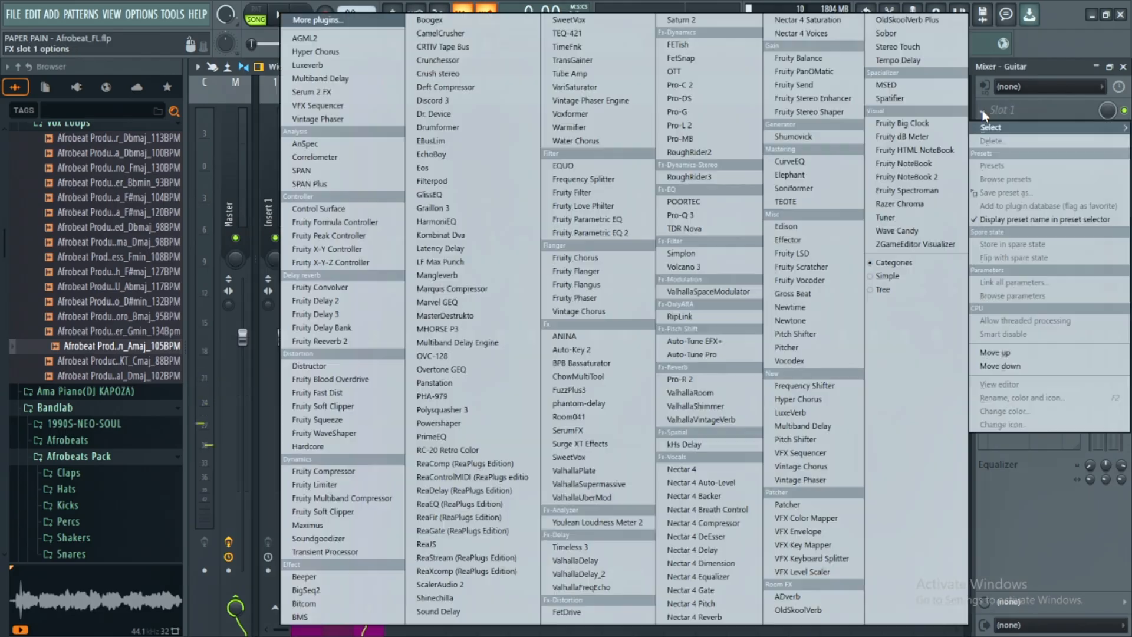
click(574, 232)
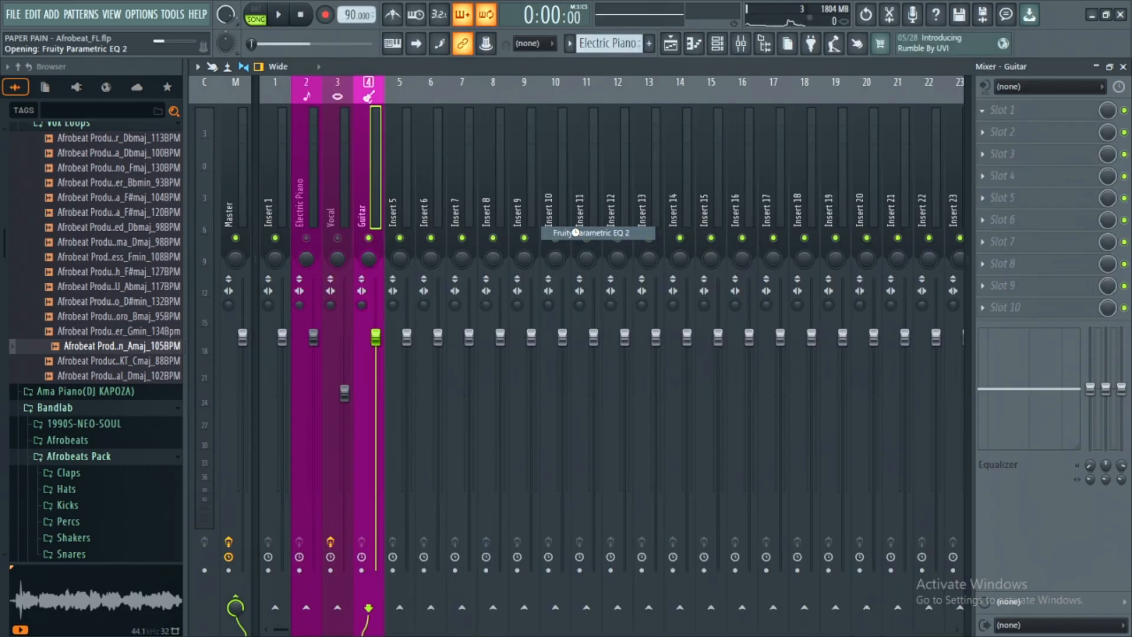
drag(440, 175, 653, 171)
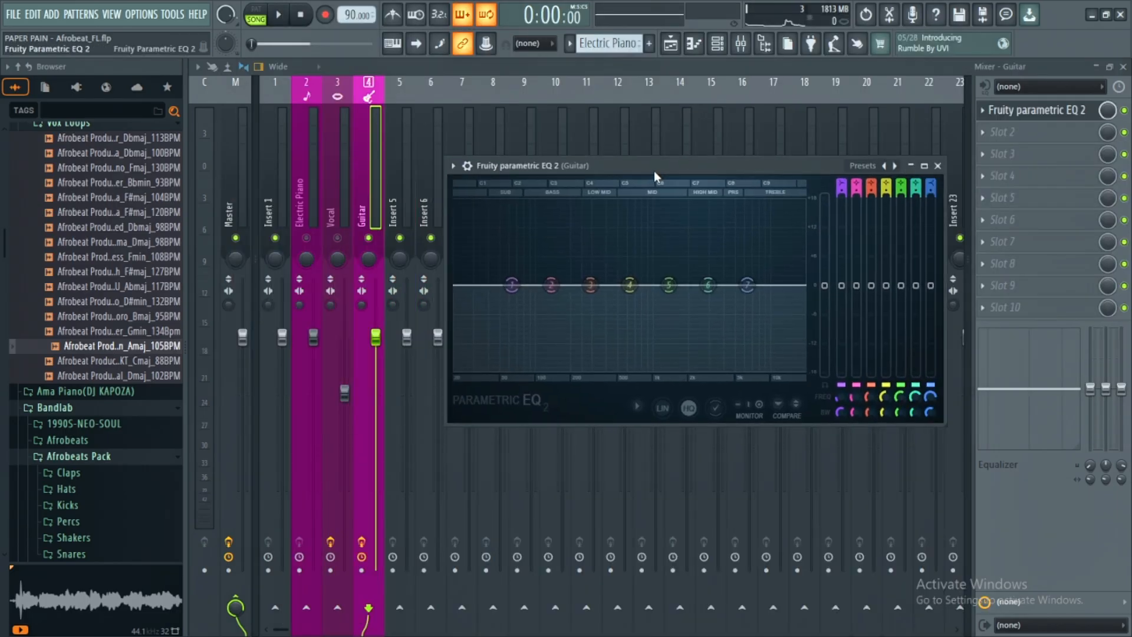
click(924, 164)
key(space)
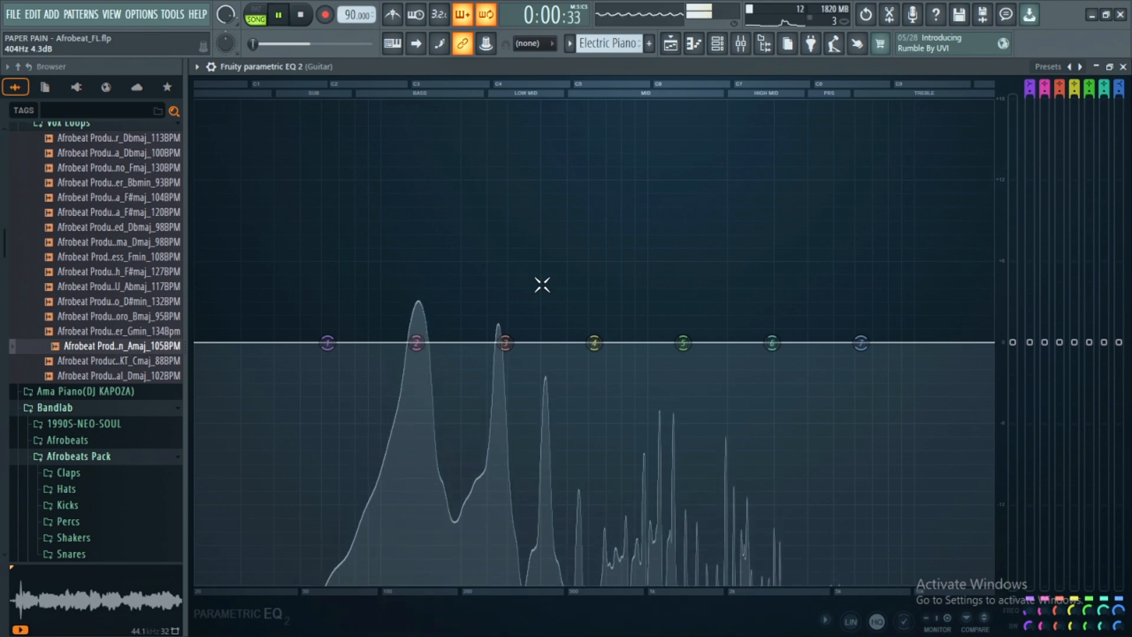
key(space)
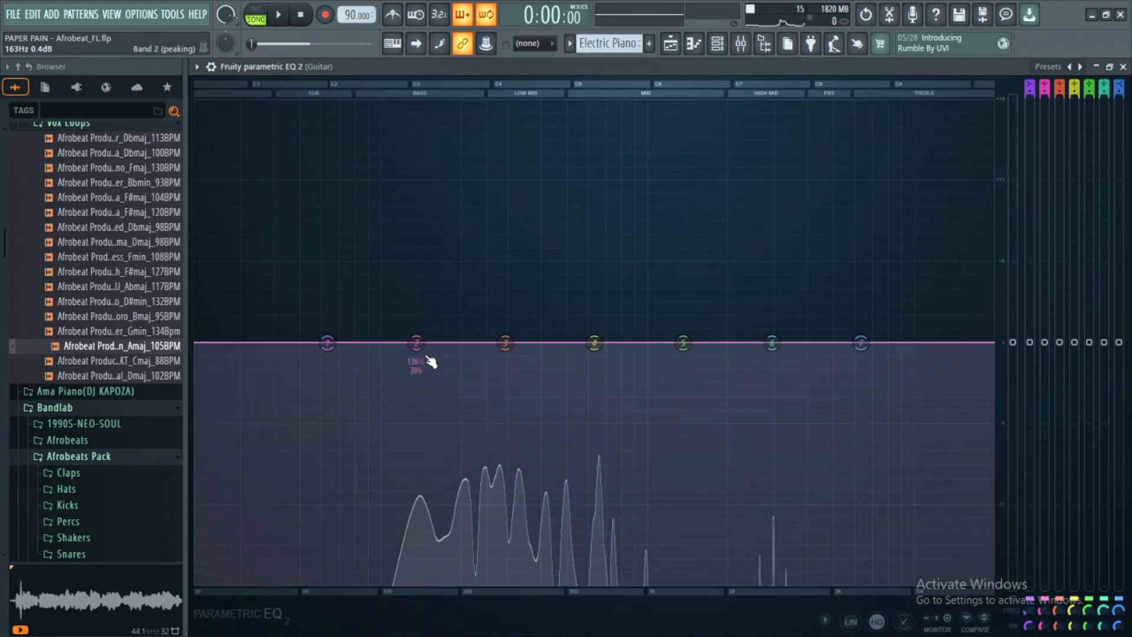
mouse_move(416, 342)
mouse_down()
mouse_move(429, 343)
mouse_move(416, 379)
mouse_move(417, 323)
mouse_move(424, 342)
mouse_up()
right_click(423, 342)
click(445, 361)
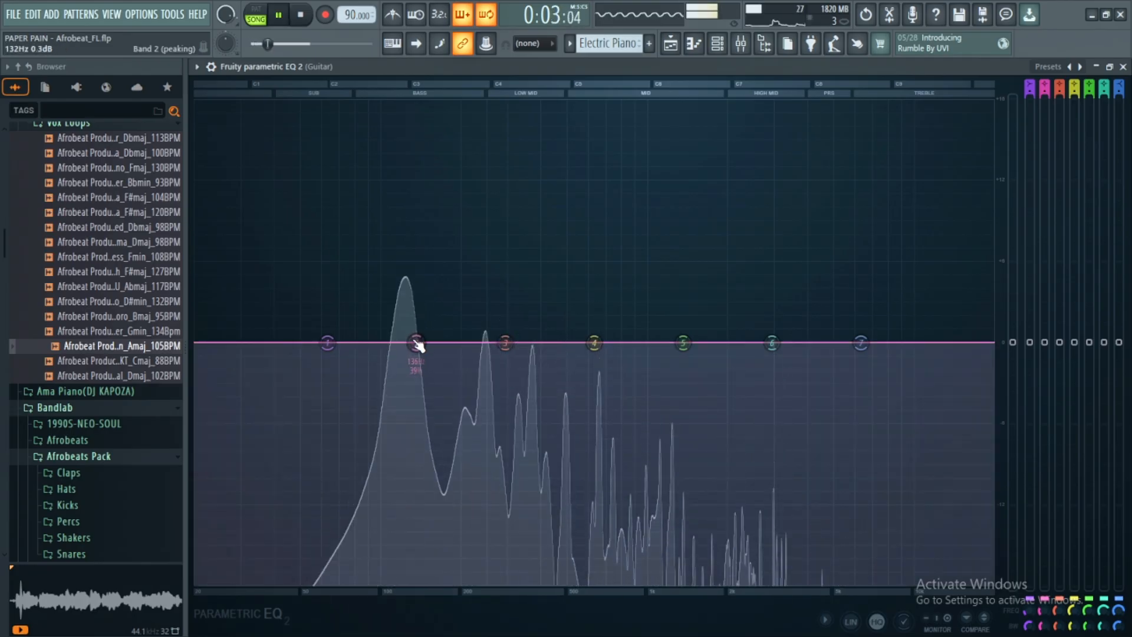
- Cut the guitar's low end during playback, pulling EQ band 2 down about 7 dB and band 1 down about 10 dB
drag(416, 343, 388, 430)
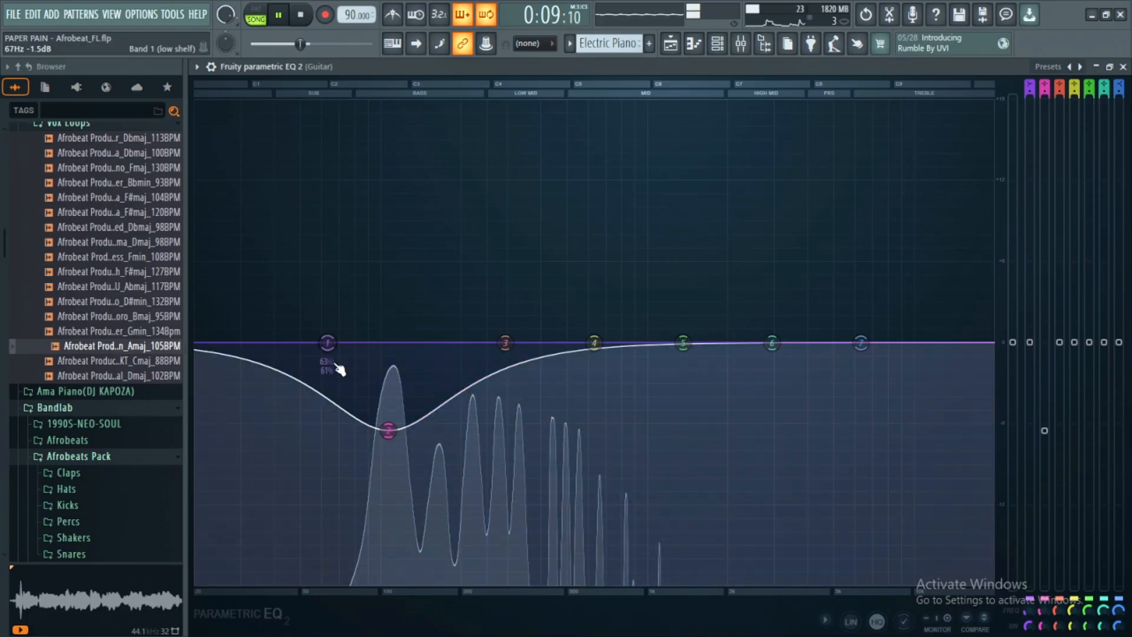
drag(328, 355, 347, 481)
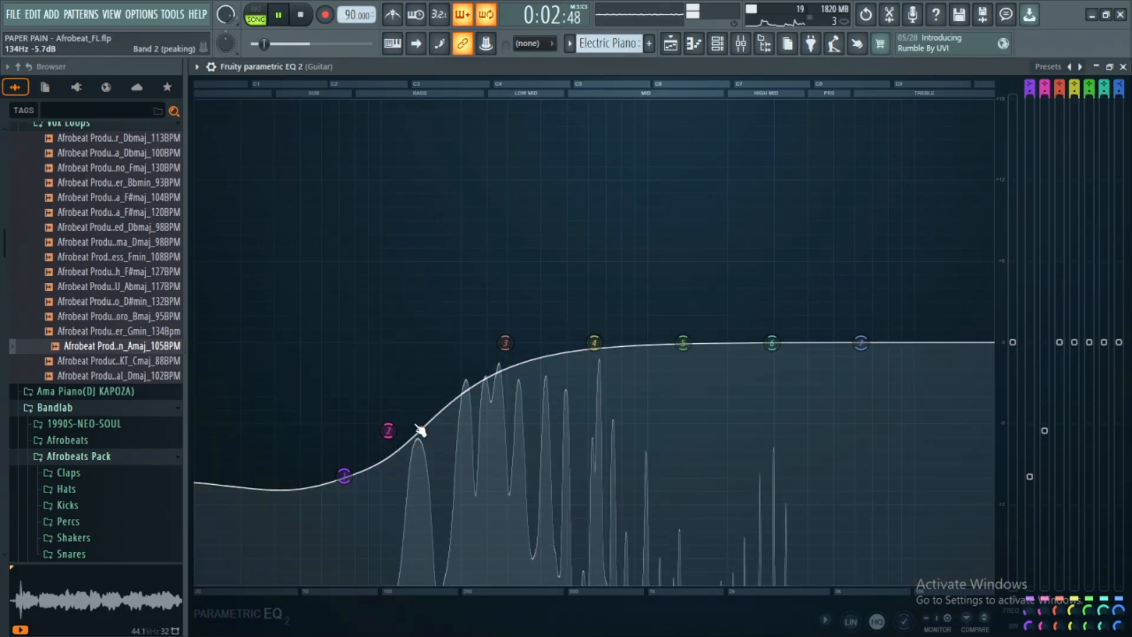
drag(389, 431, 397, 433)
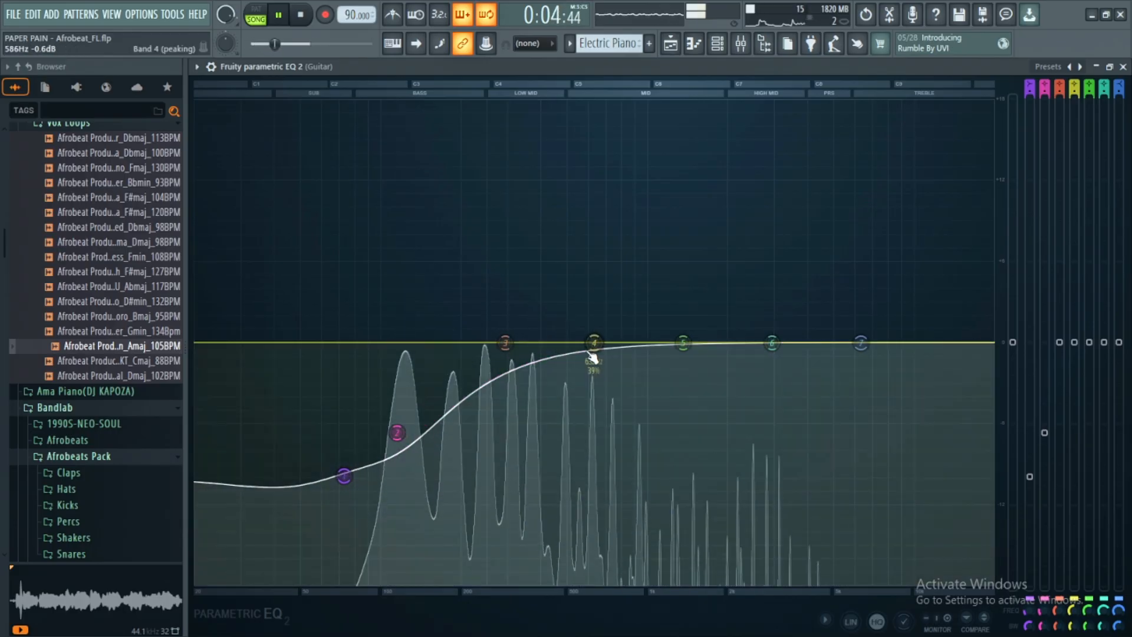
- Boost the guitar's high mids with EQ band 4 by about 2.5 dB around 2.6 kHz during playback
drag(593, 344, 691, 317)
key(space)
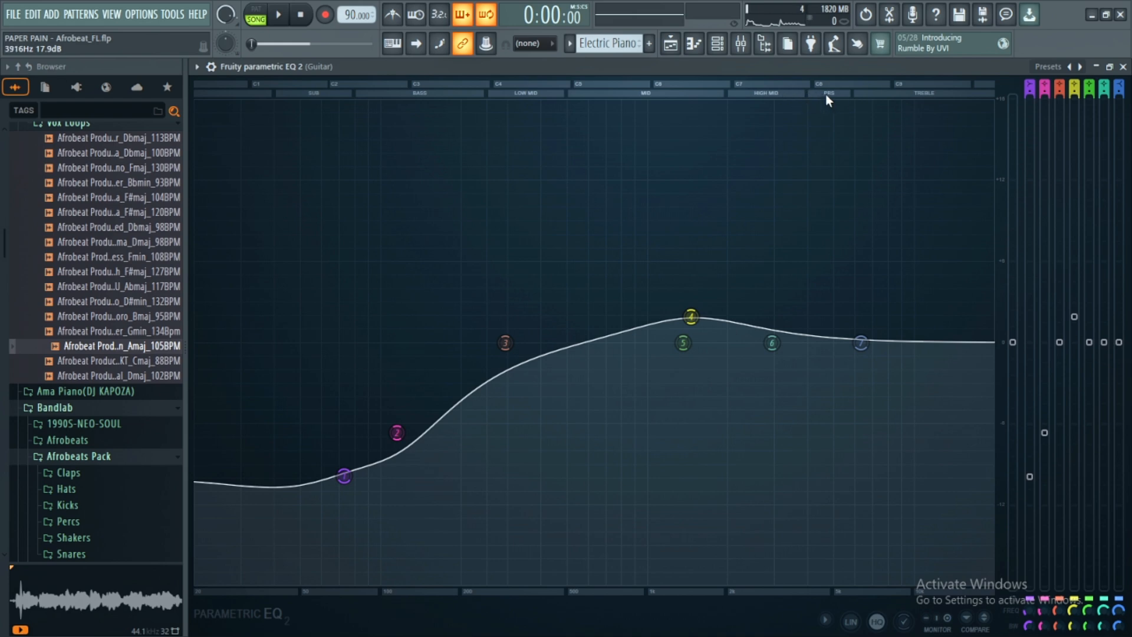
key(space)
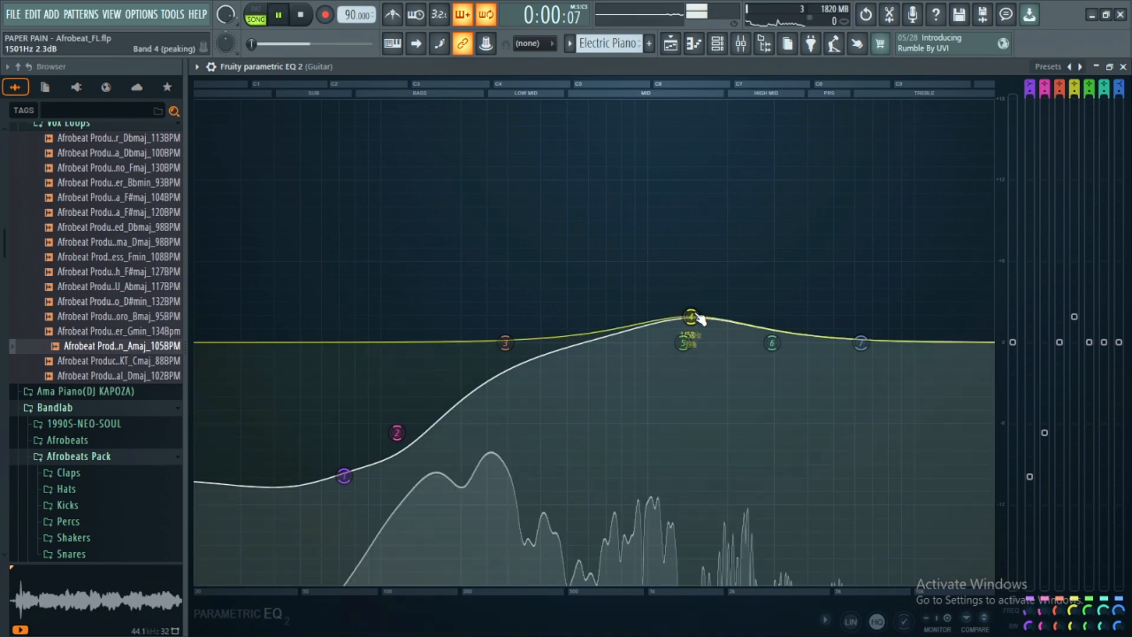
drag(690, 317, 757, 309)
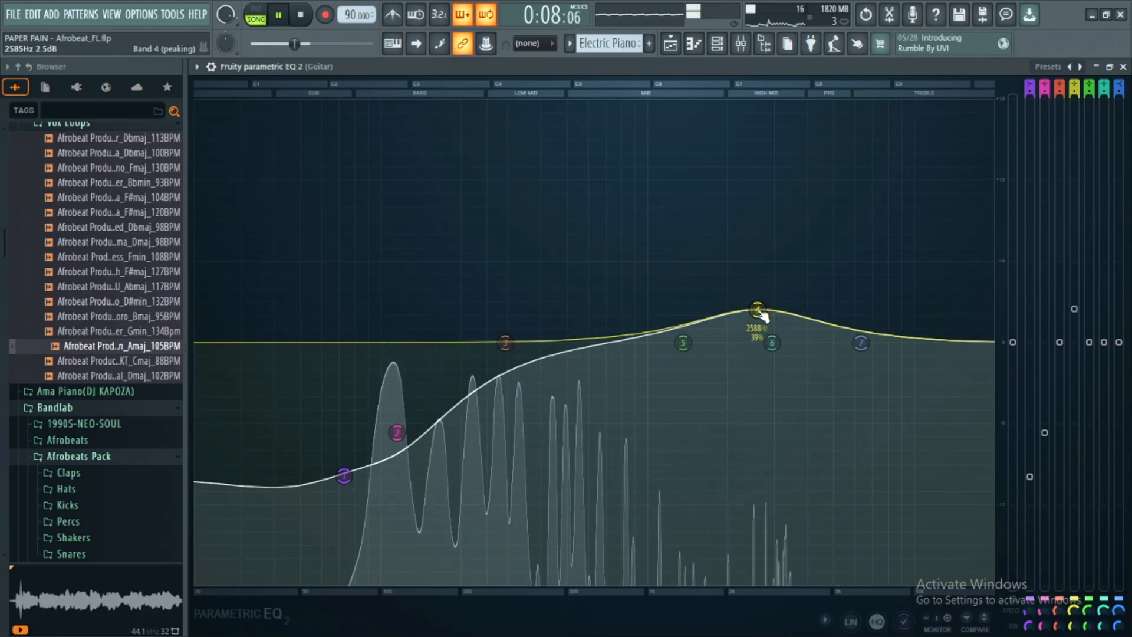
key(space)
- Show the guitar EQ's on switch and mix level controls, and raise its main level by about 1.6 dB during playback
click(210, 67)
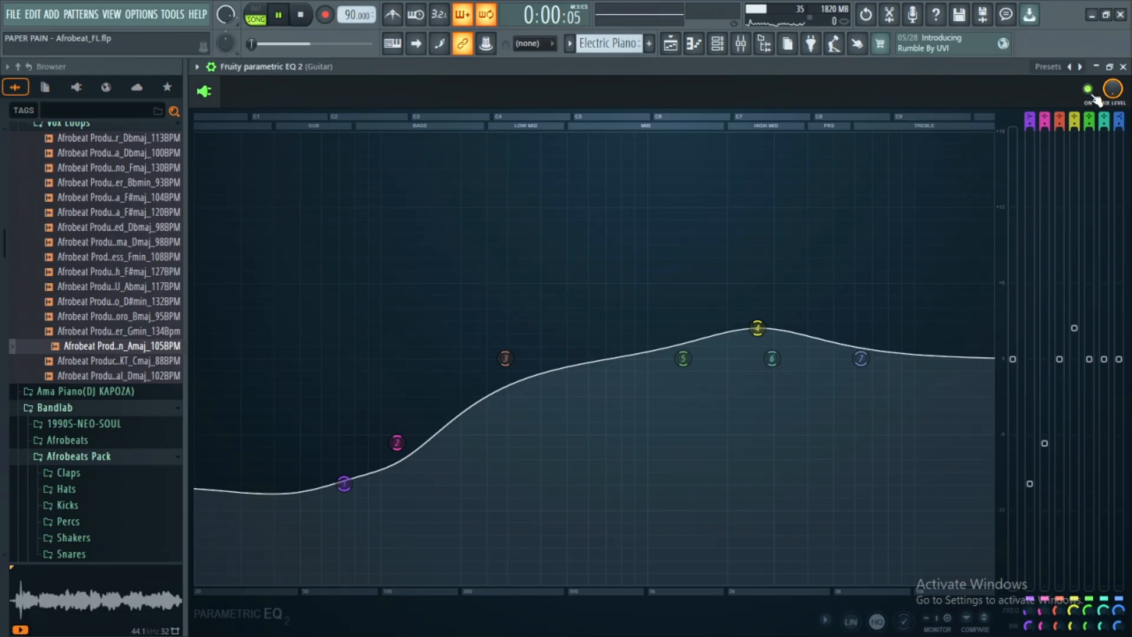
key(space)
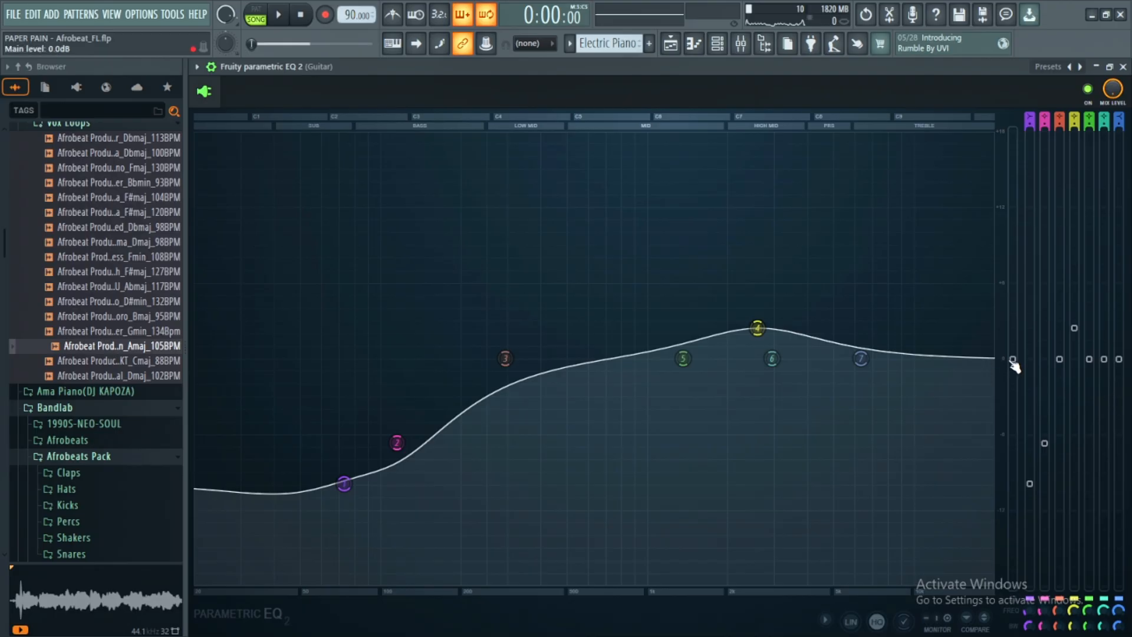
key(space)
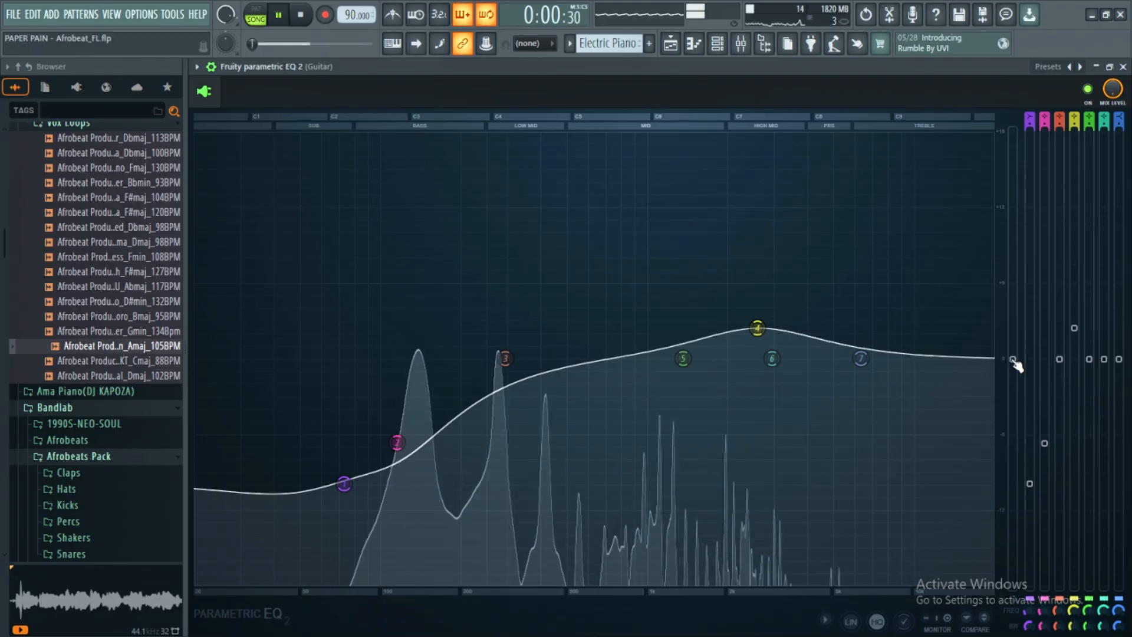
drag(1013, 359, 1012, 338)
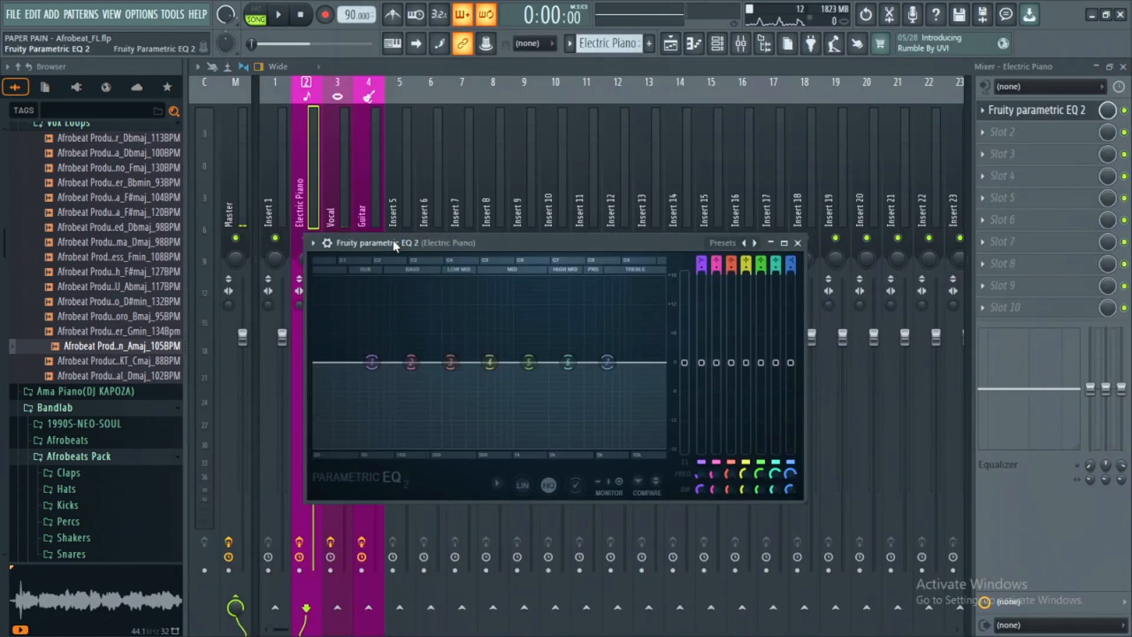
- Add Fruity Parametric EQ 2 to the Electric Piano mixer track and pull band 1 down about 18 dB to cut the lows
drag(394, 245, 589, 187)
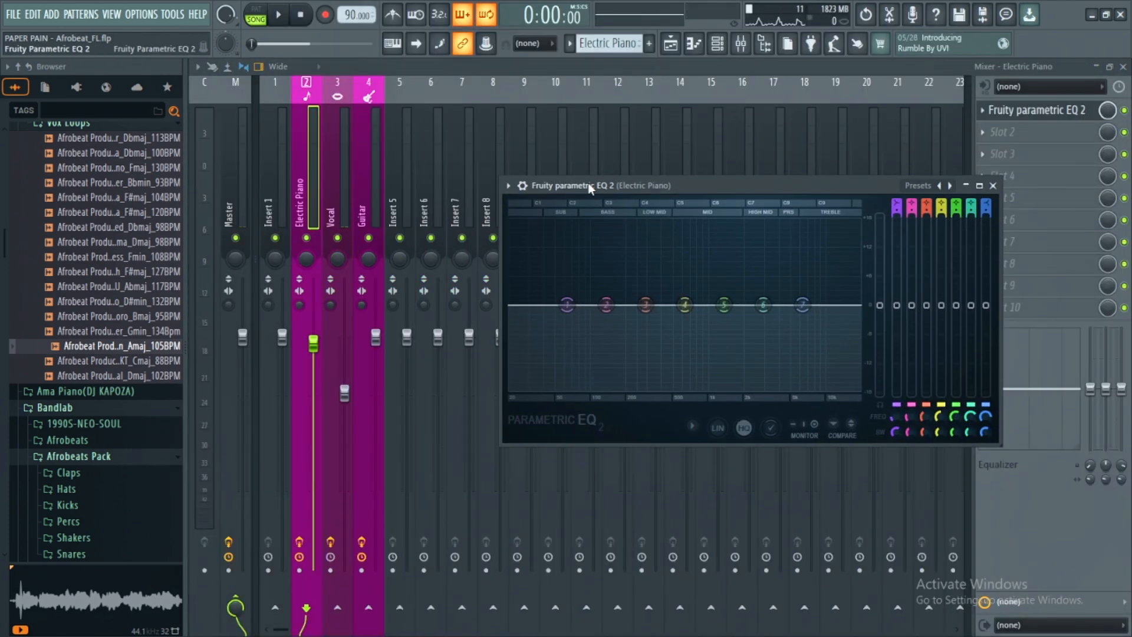
click(979, 186)
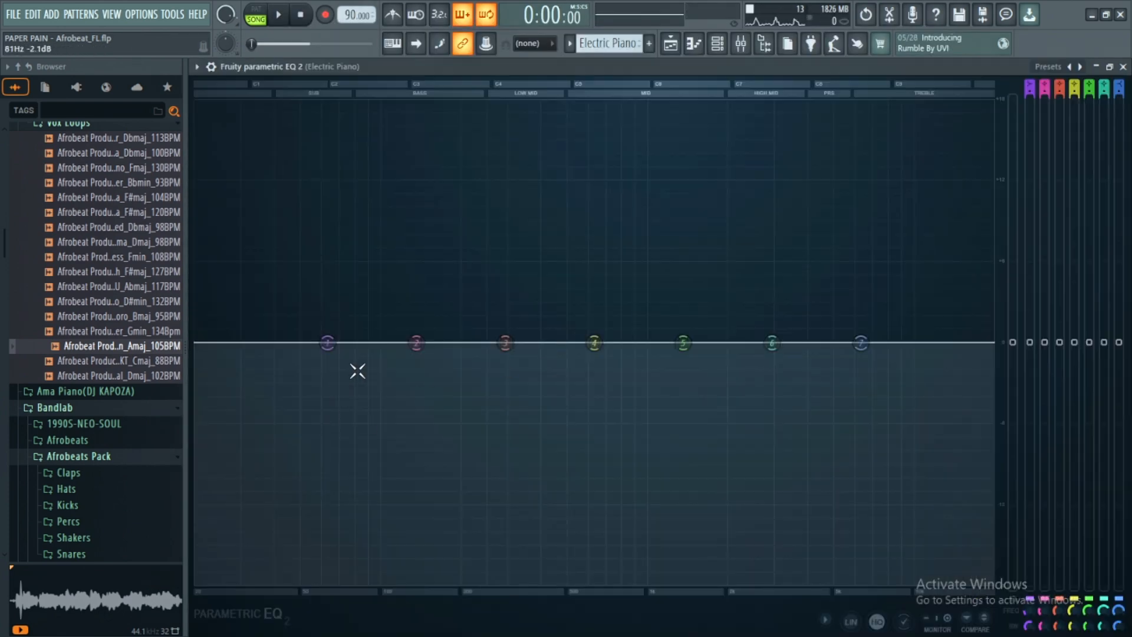
key(space)
drag(328, 342, 412, 582)
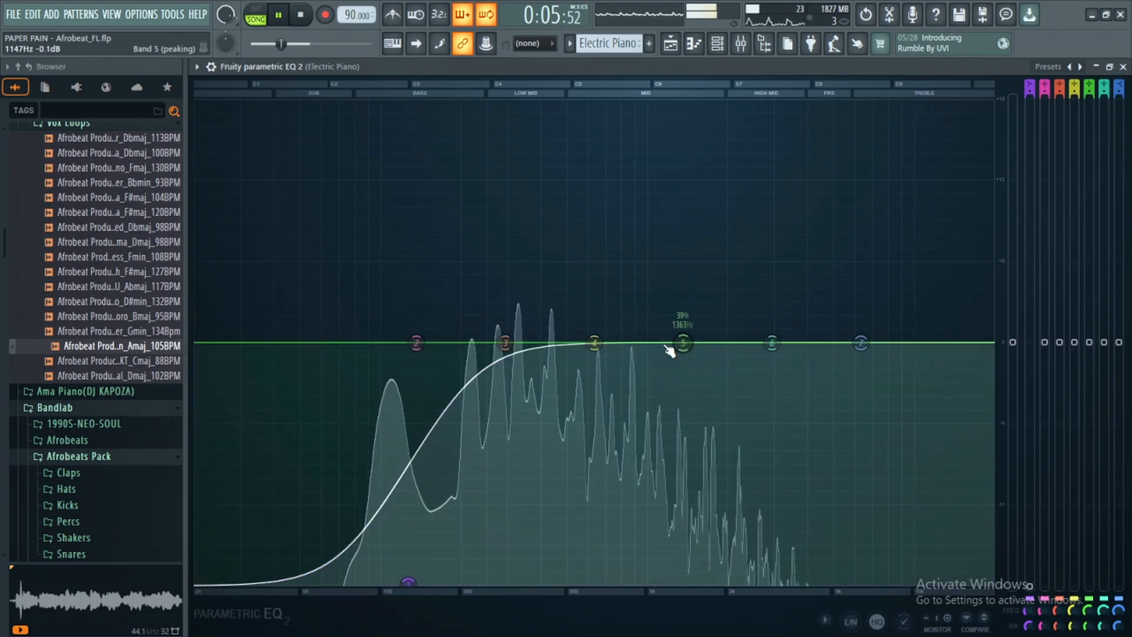
- Boost the Electric Piano's upper mids with EQ band 5, shifting the band to a higher frequency
key(space)
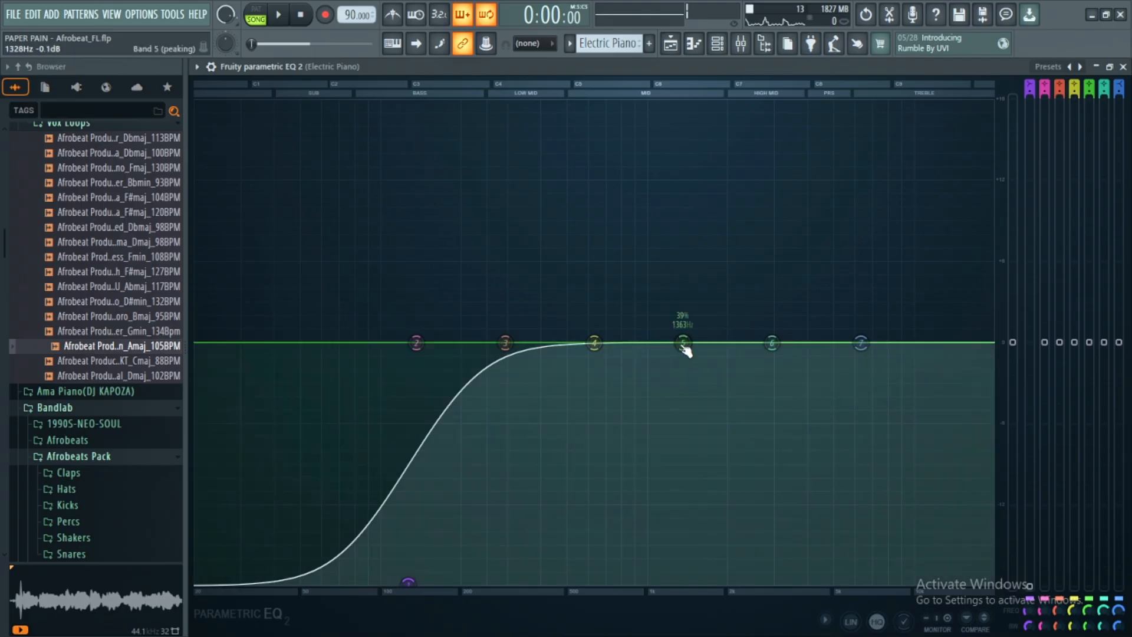
drag(683, 342, 745, 262)
key(space)
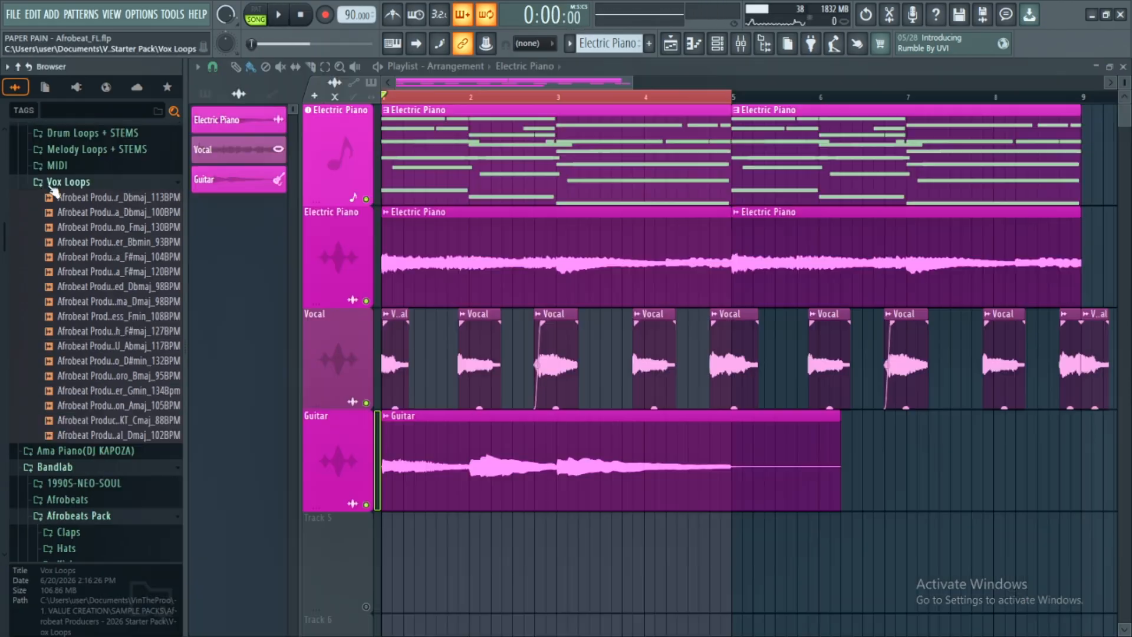
- Open the starter pack's Drum Loops + STEMS folder and preview the Buga 113 BPM drum loop
click(53, 183)
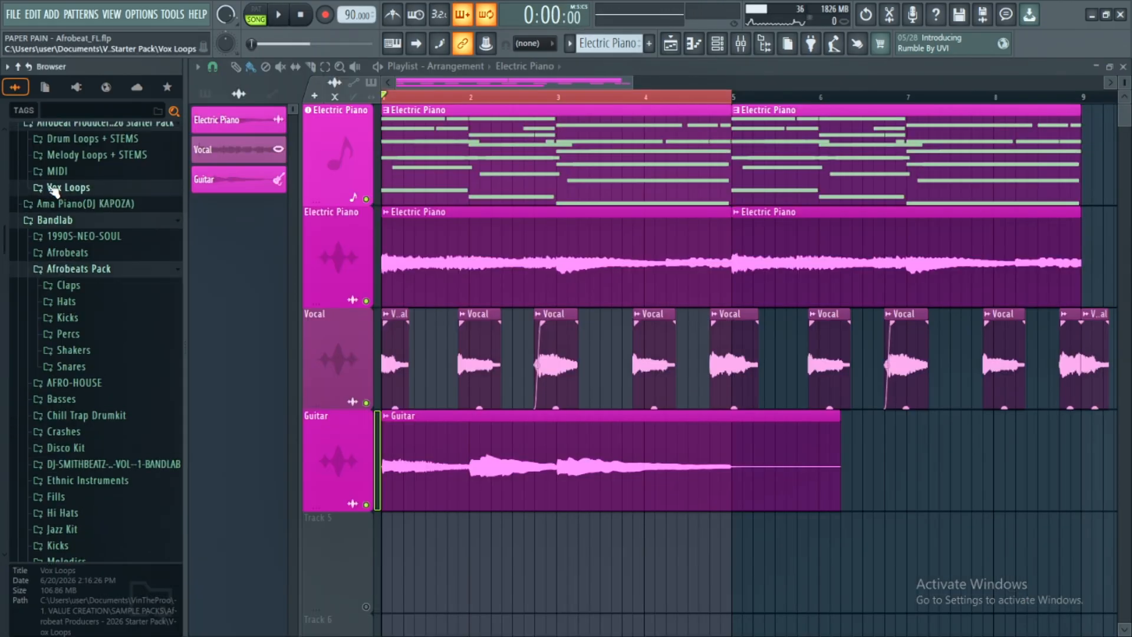
scroll(53, 188, up, 3)
click(67, 265)
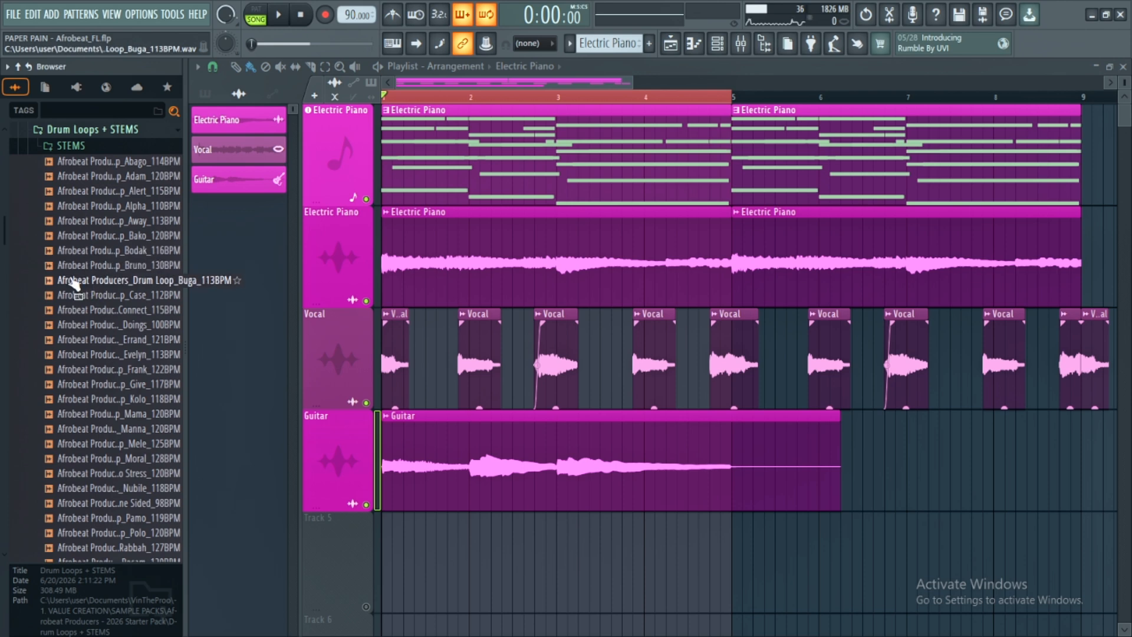
click(72, 281)
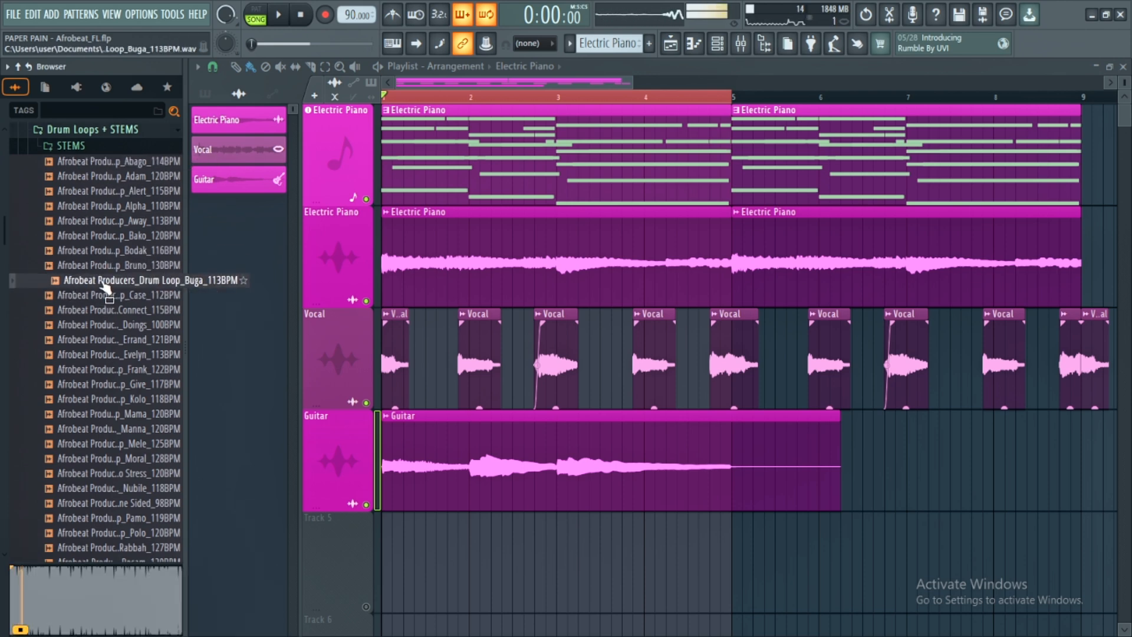
- Open the Buga 113 BPM folder inside the drum loop STEMS and preview its KICK stem
click(55, 146)
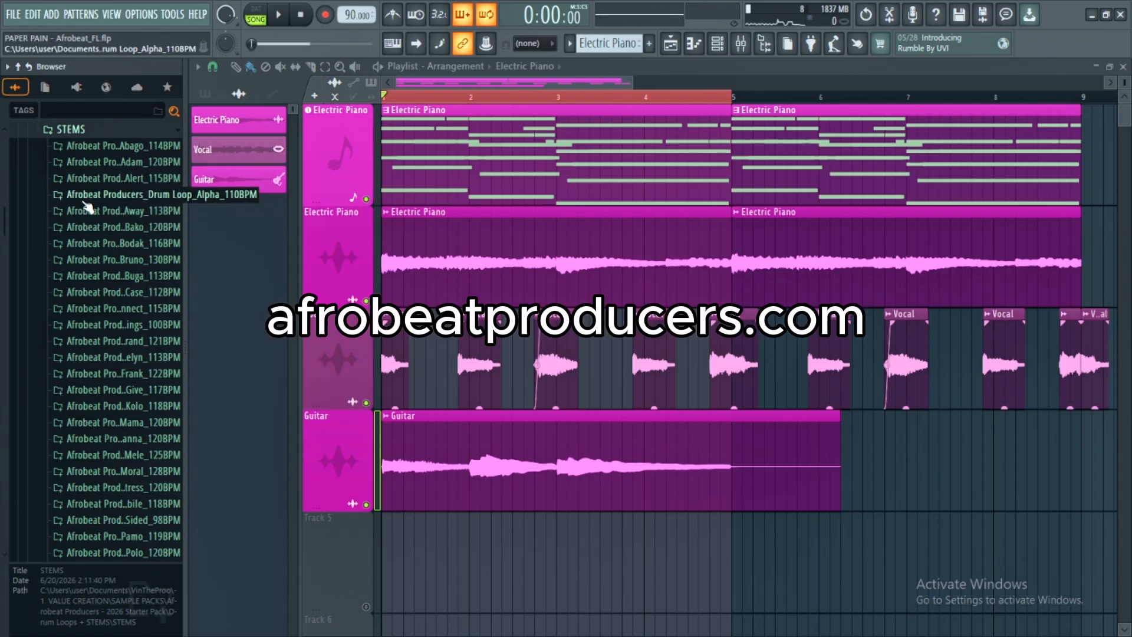
click(89, 275)
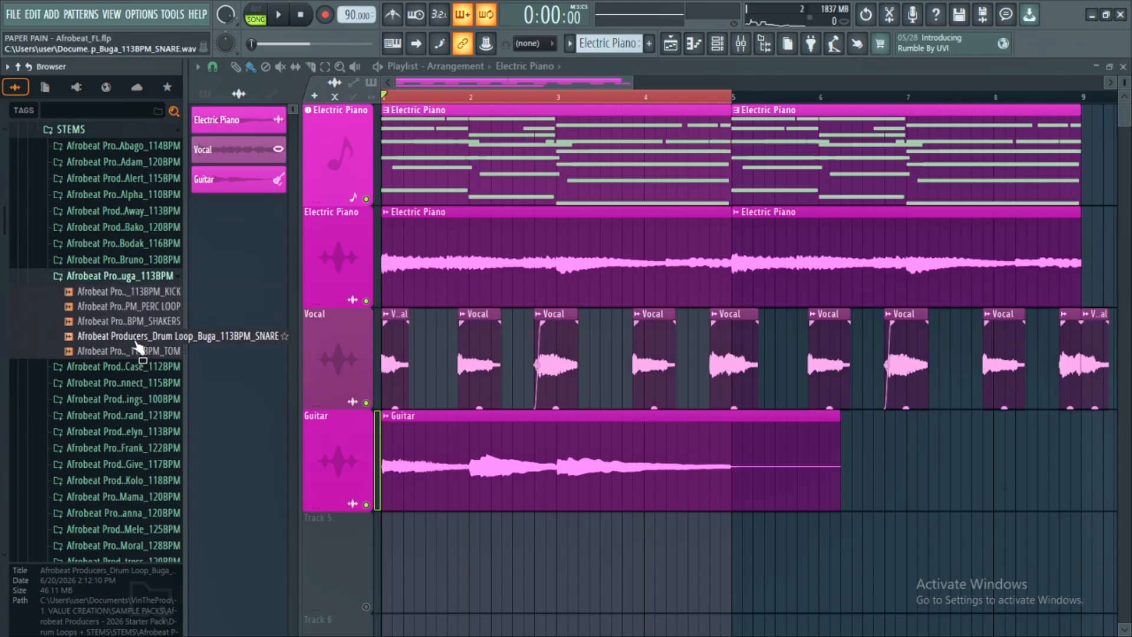
click(140, 293)
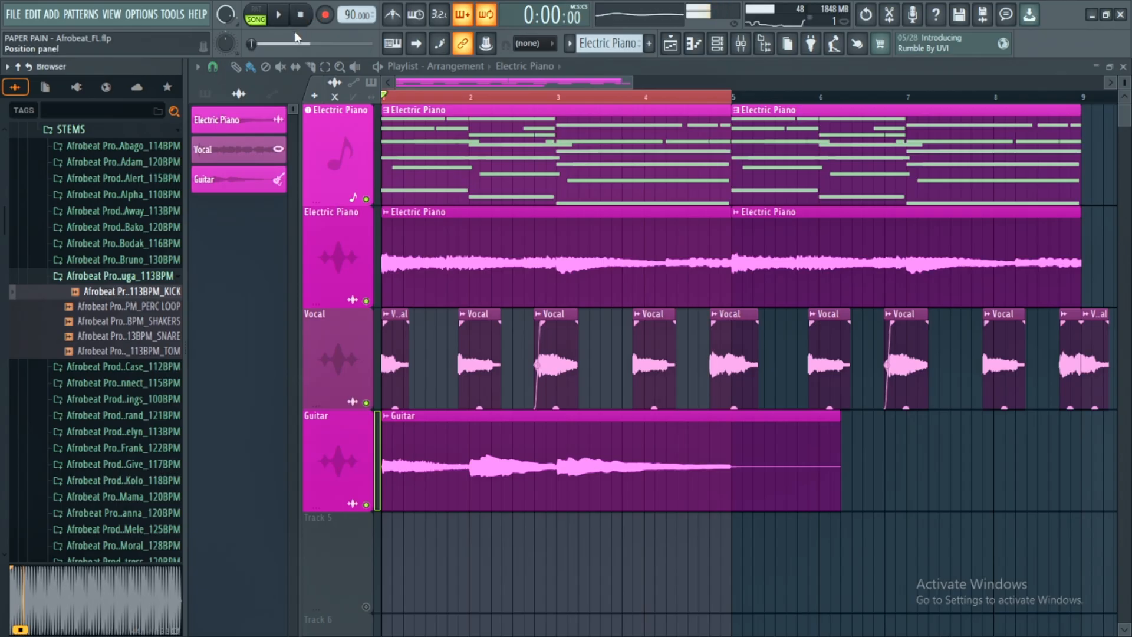
- Load Edison into effect slot 1 of the Master mixer track
click(743, 47)
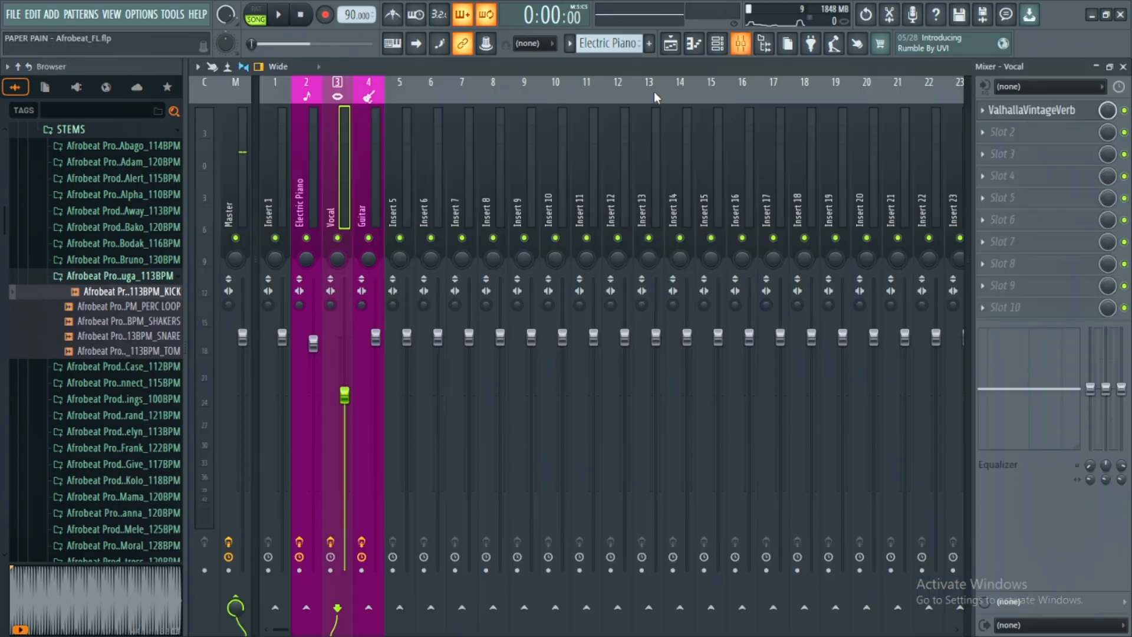
click(239, 171)
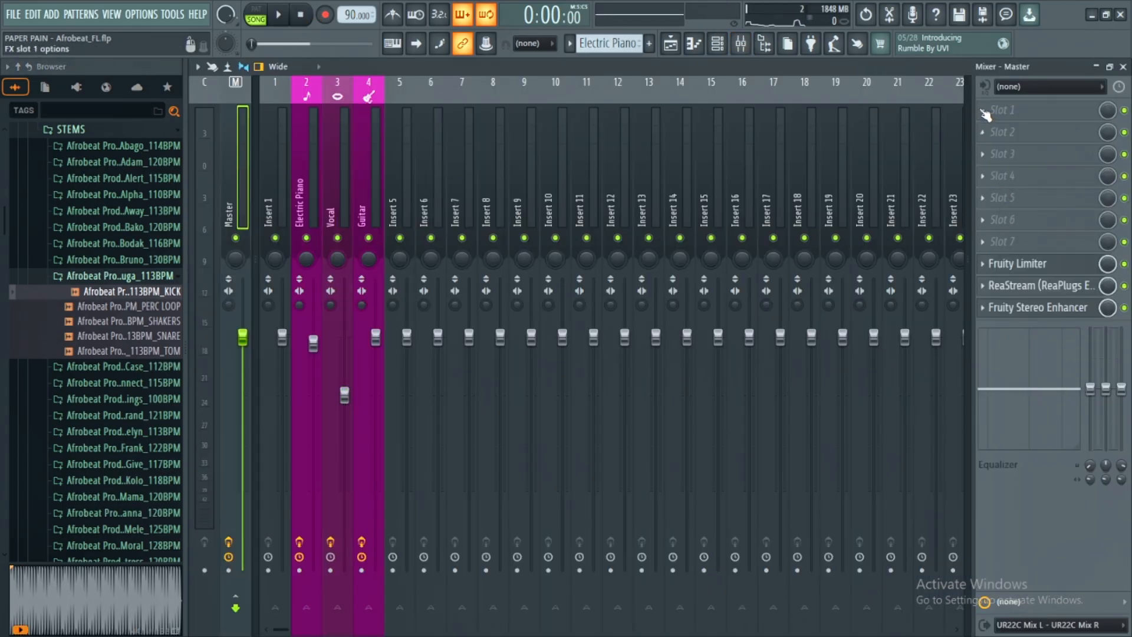
click(985, 114)
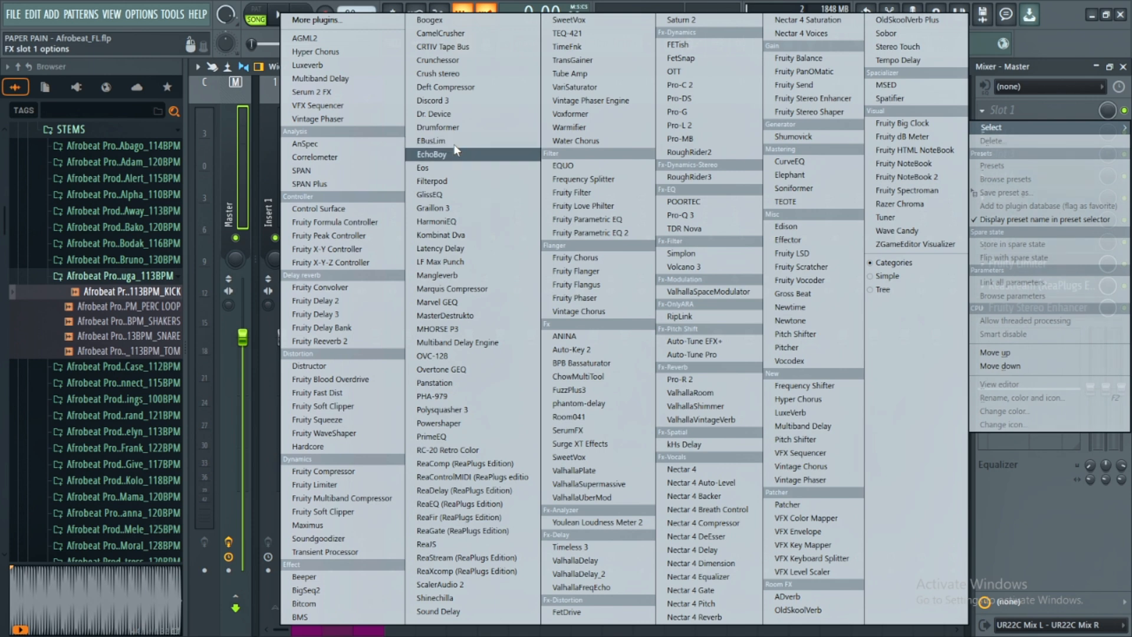
key(e)
key(e)
key(e)
key(e)
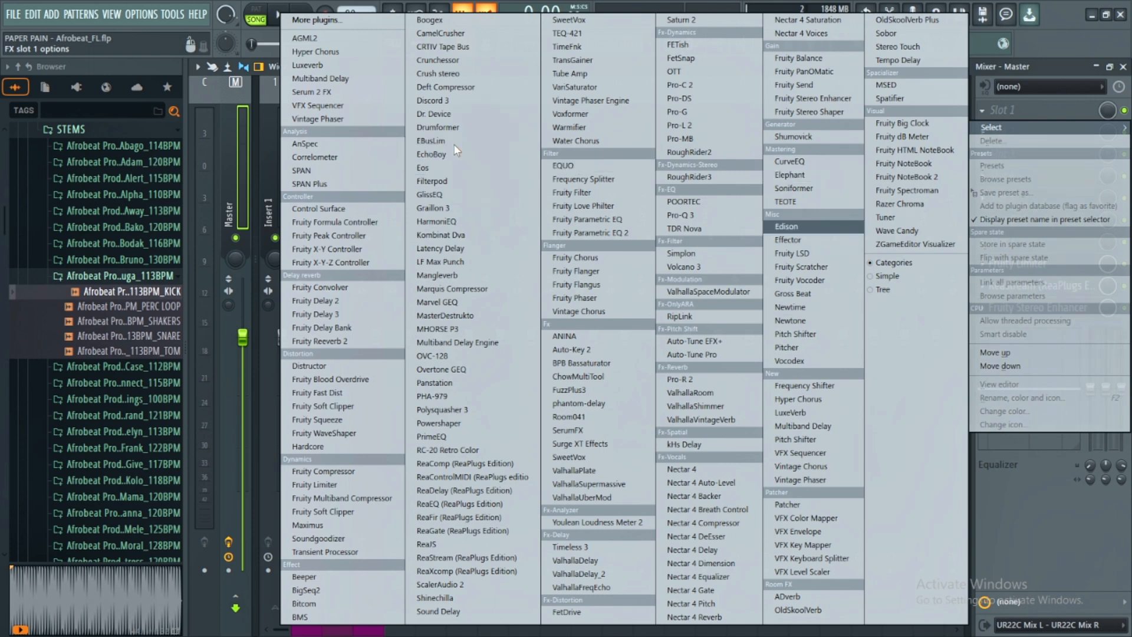
key(Return)
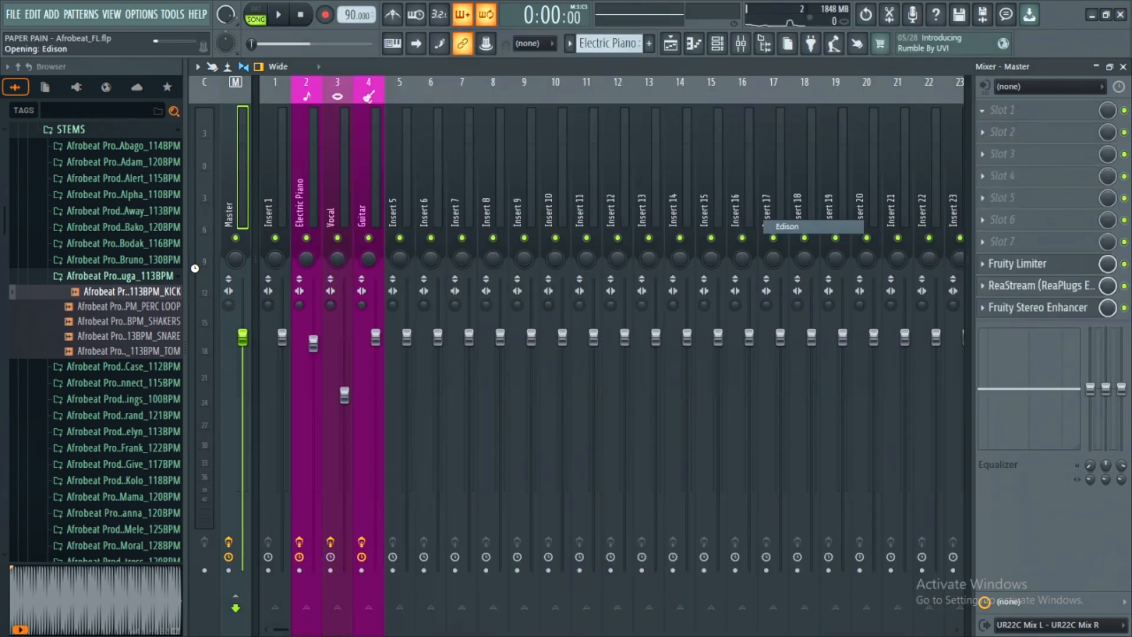
- Load the Buga KICK stem into Edison and split it automatically with slice markers at each kick hit
drag(87, 288, 419, 385)
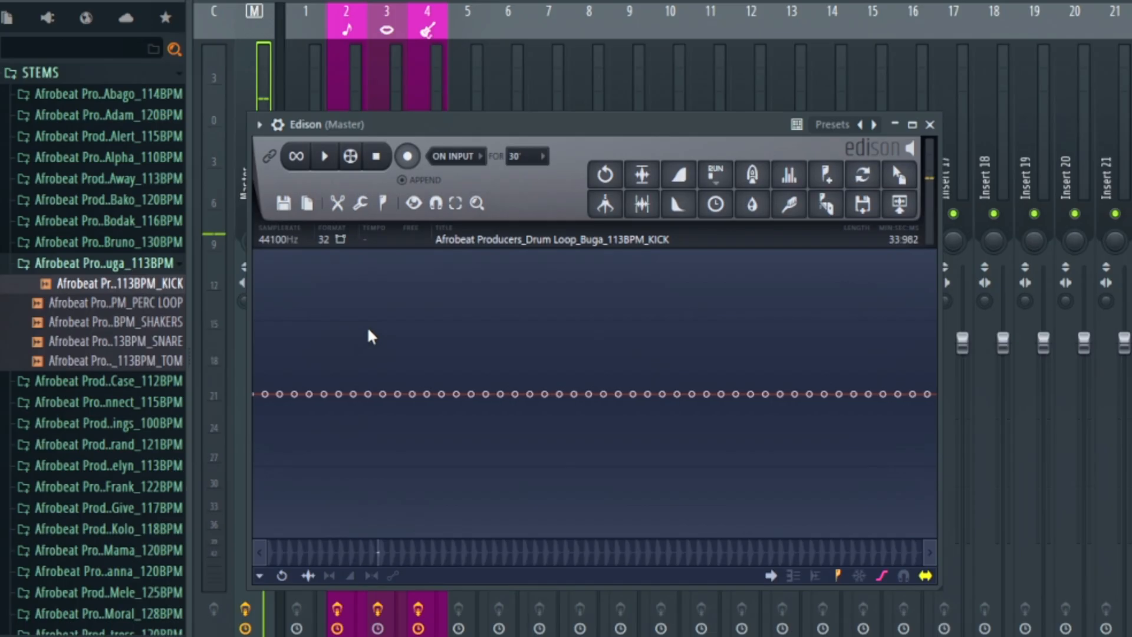
scroll(323, 325, down, 10)
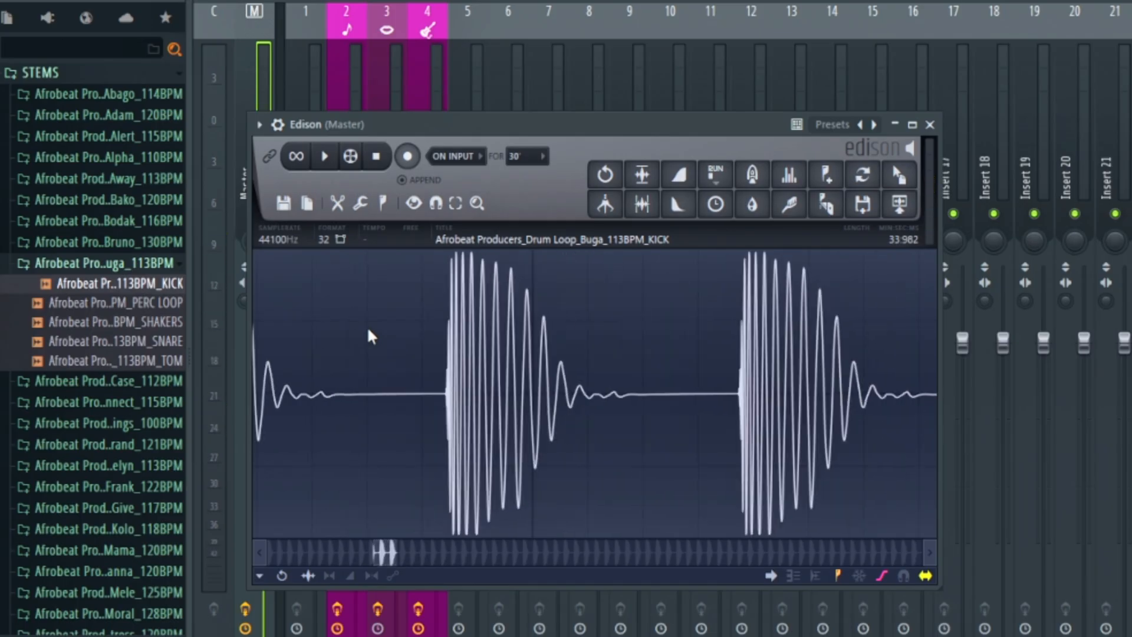
click(819, 204)
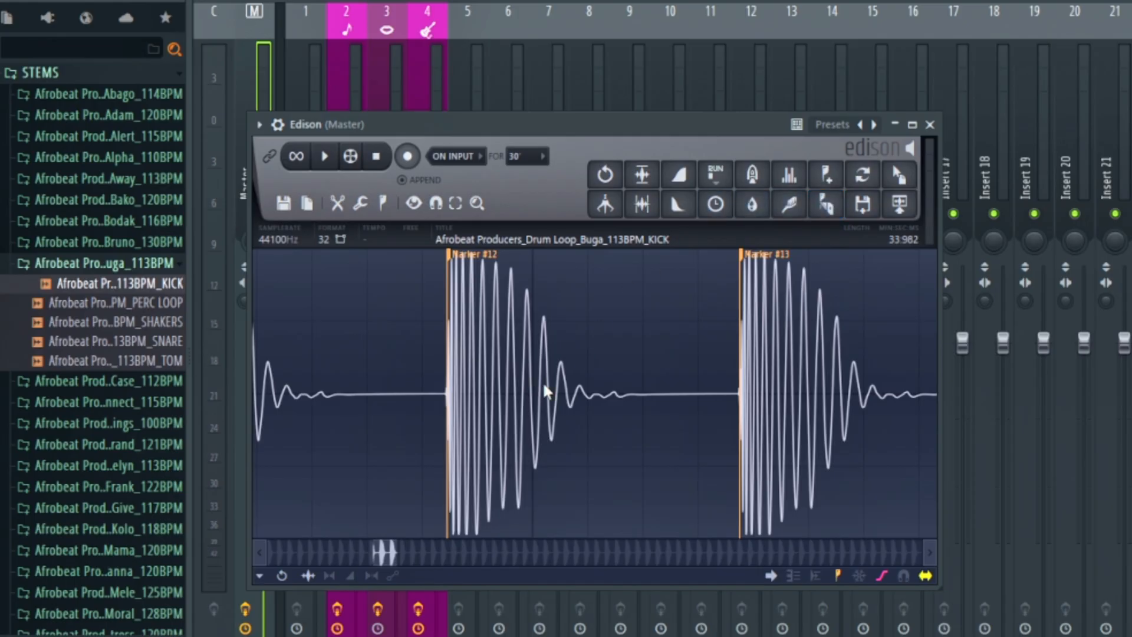
- Select the kick slice at Marker #13 in Edison and move its start slightly ahead of the transient
scroll(743, 379, up, 5)
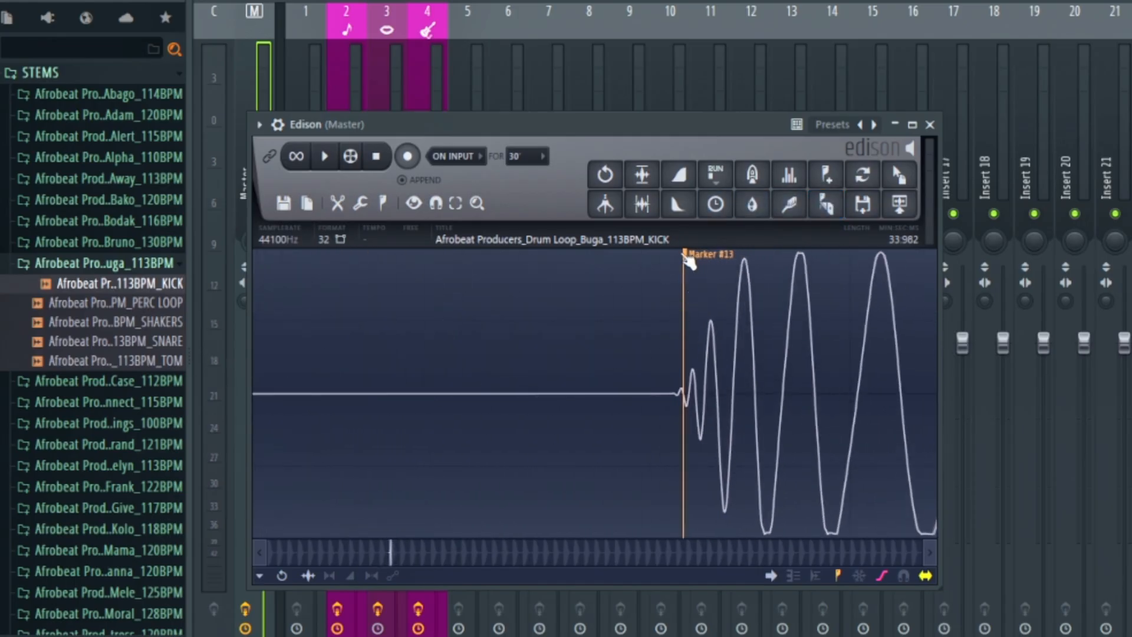
click(688, 257)
scroll(720, 353, down, 6)
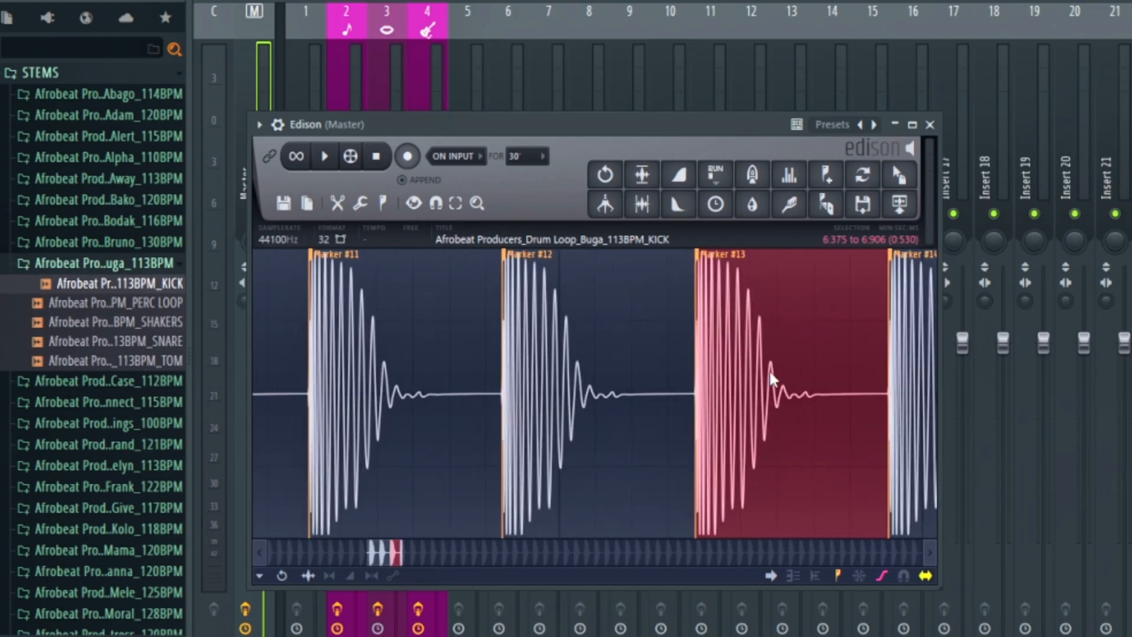
scroll(697, 330, up, 6)
drag(621, 256, 521, 259)
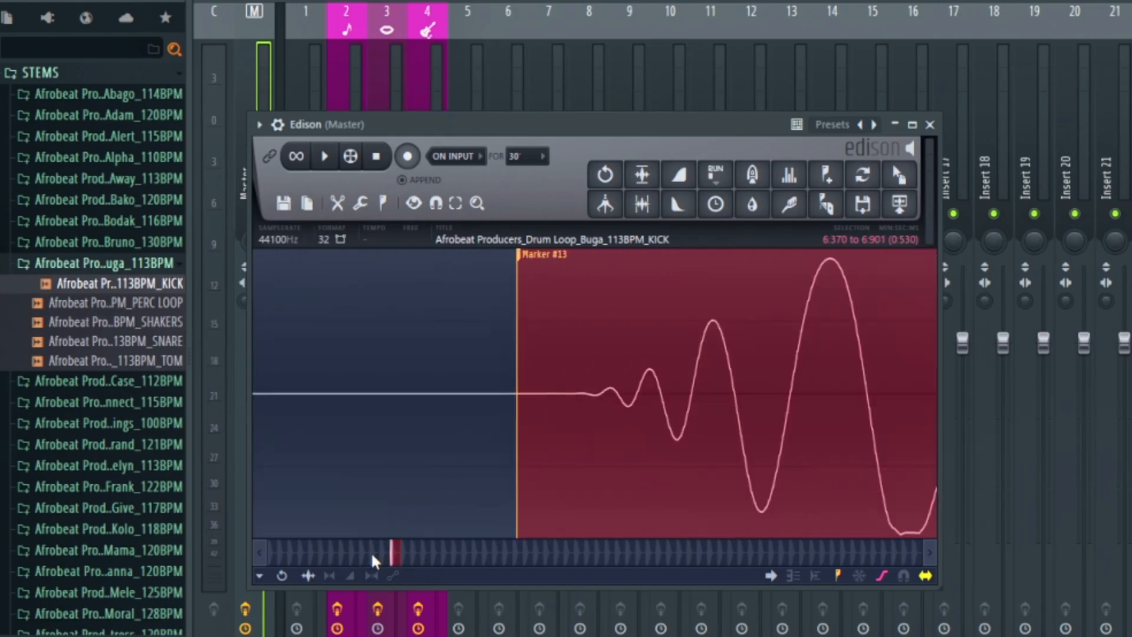
- Trim the Edison sample down to the selected kick hit and delete the leftover marker at its start
scroll(541, 352, down, 5)
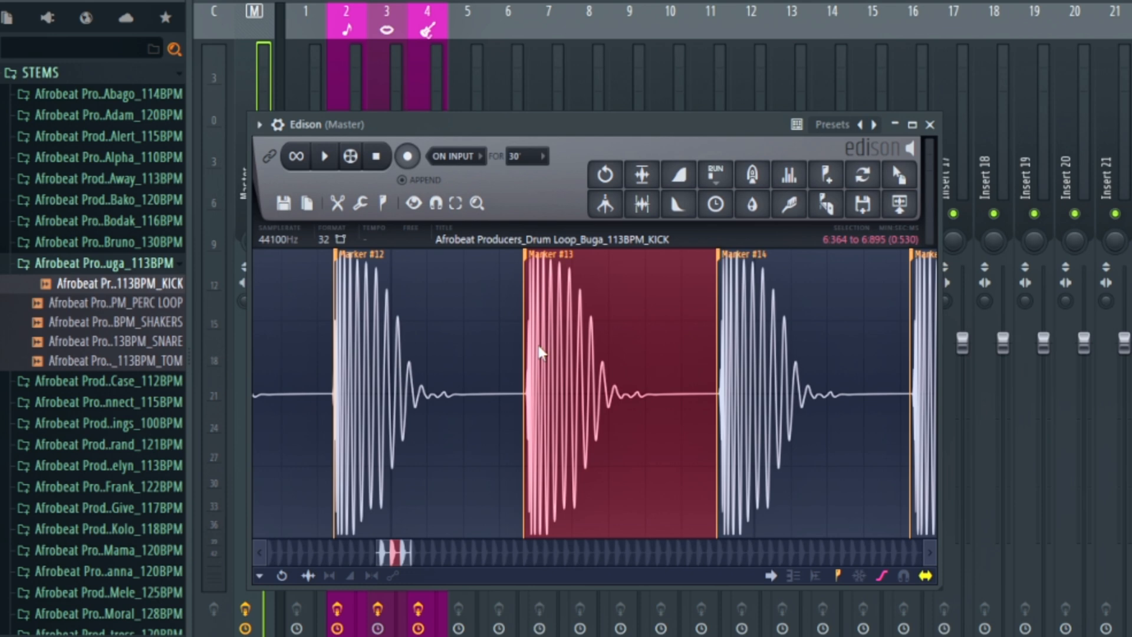
key(ctrl+Delete)
scroll(538, 346, down, 8)
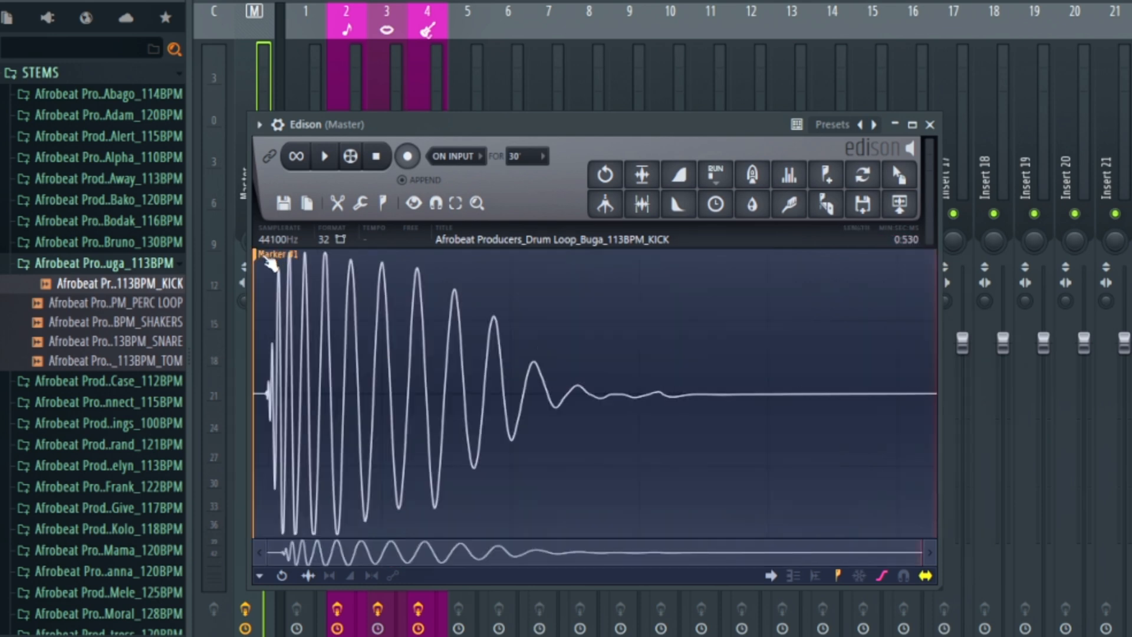
right_click(278, 263)
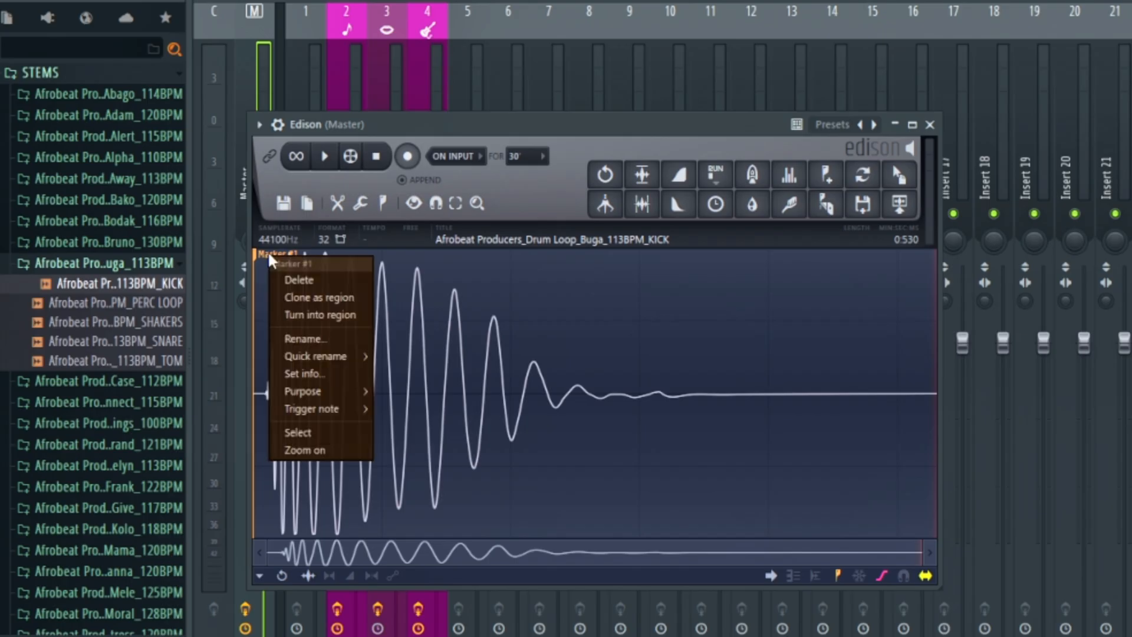
click(293, 280)
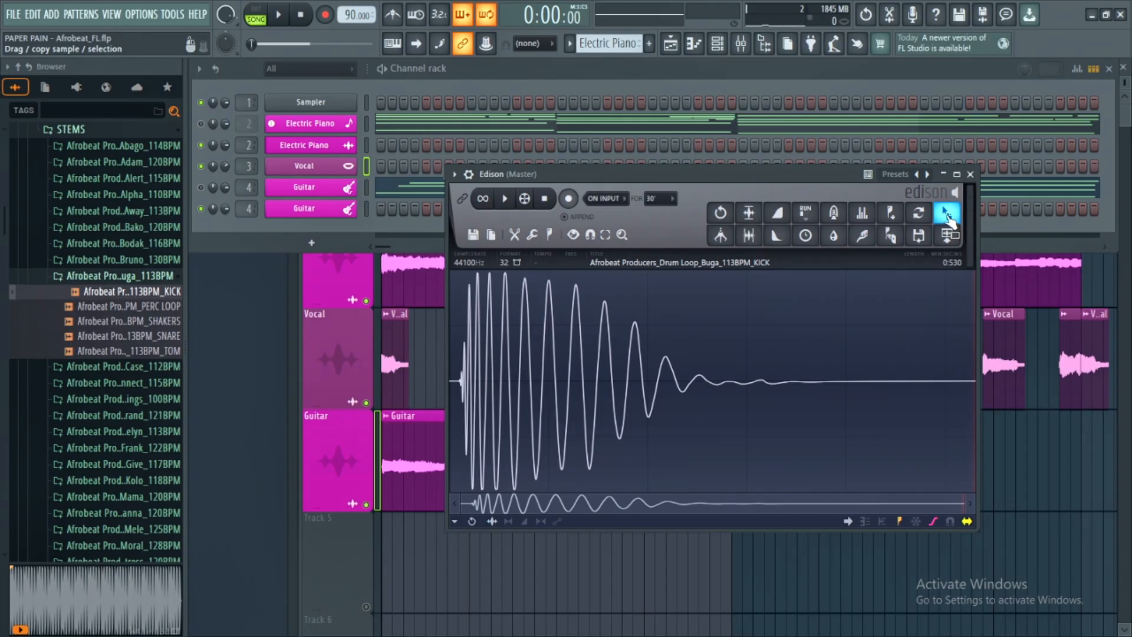
- Add the trimmed sample to the channel rack as a channel named Kick and nudge its sample start slightly forward
drag(947, 214, 293, 230)
middle_click(295, 230)
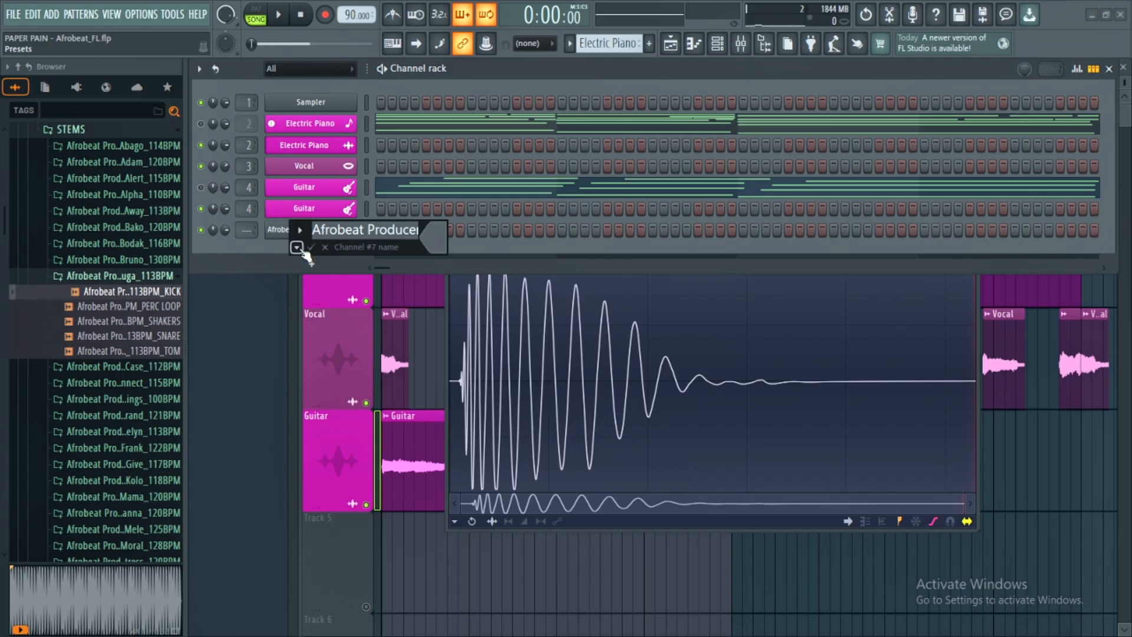
click(300, 249)
click(431, 261)
click(304, 230)
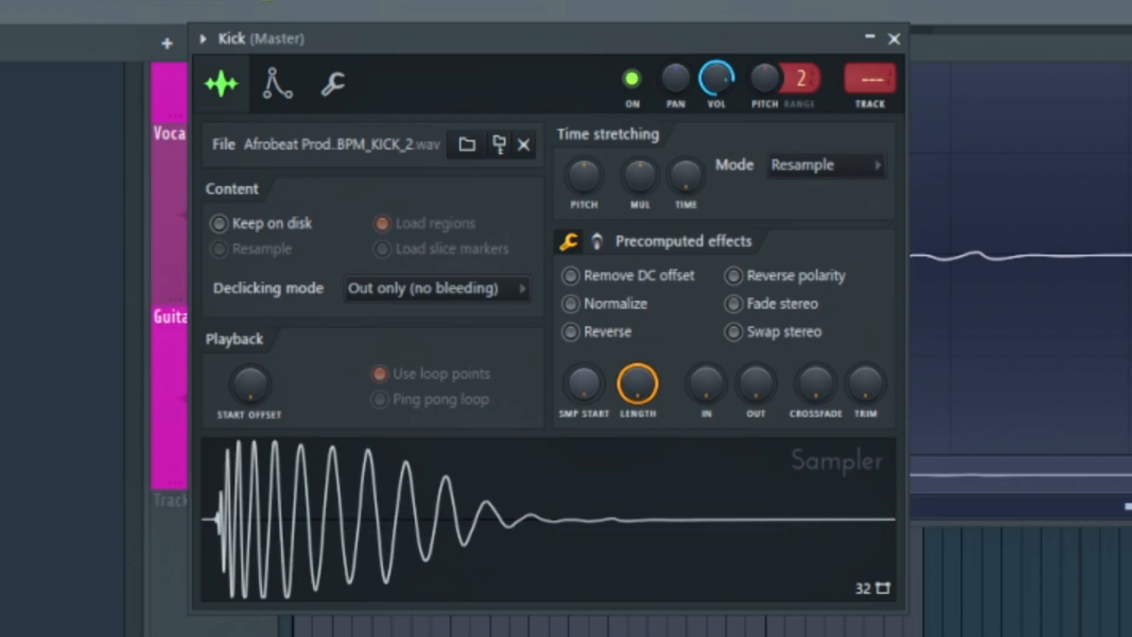
drag(585, 384, 586, 372)
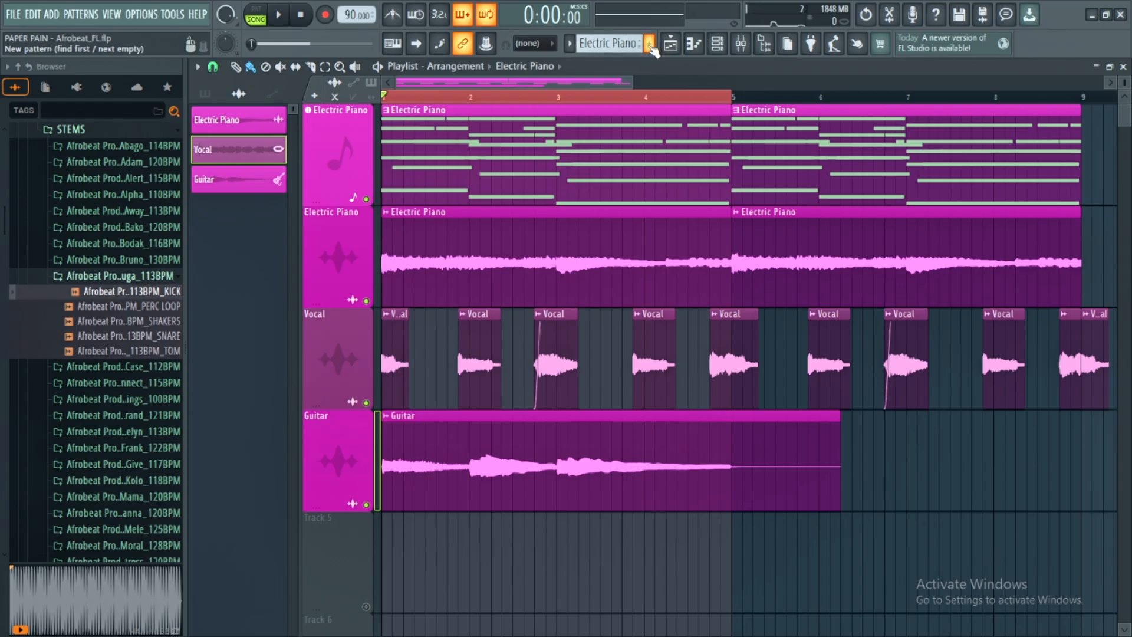
- Create a new pattern with the preset name Drums
click(649, 44)
click(651, 62)
click(738, 76)
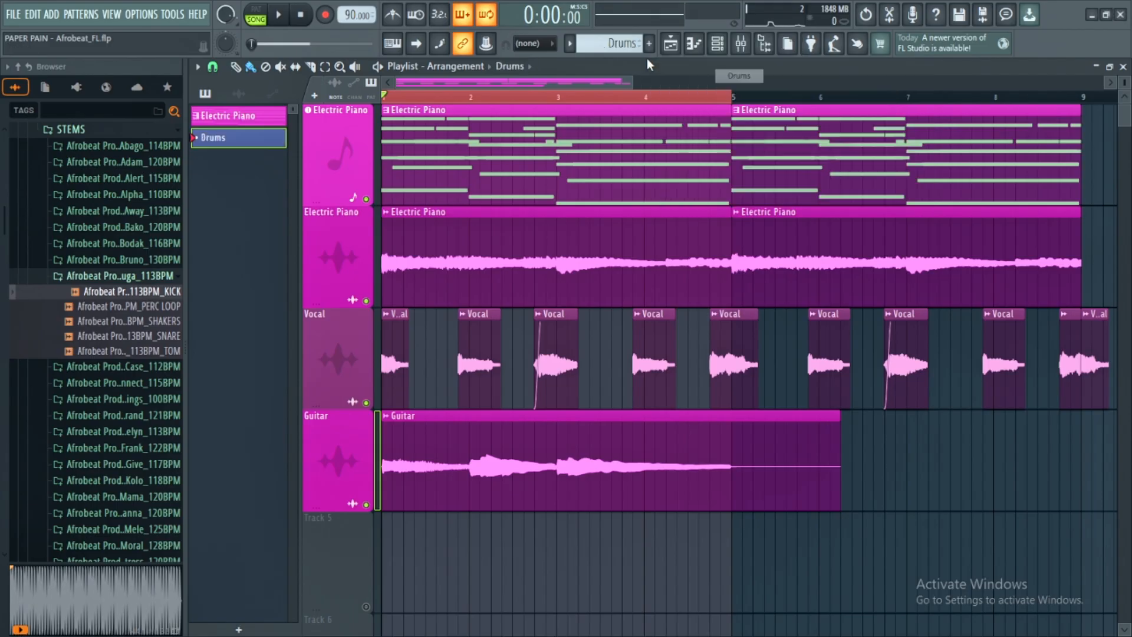
- Place the Drums pattern at bar 1 on playlist track 5, and auto-name and enable that track
click(392, 574)
right_click(361, 560)
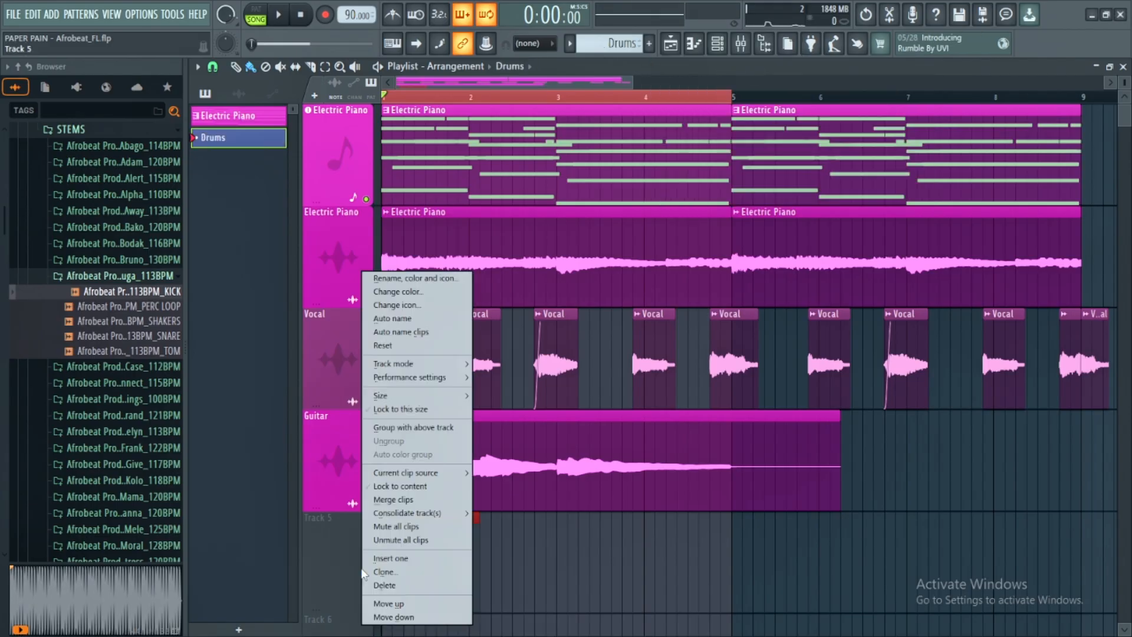
click(413, 318)
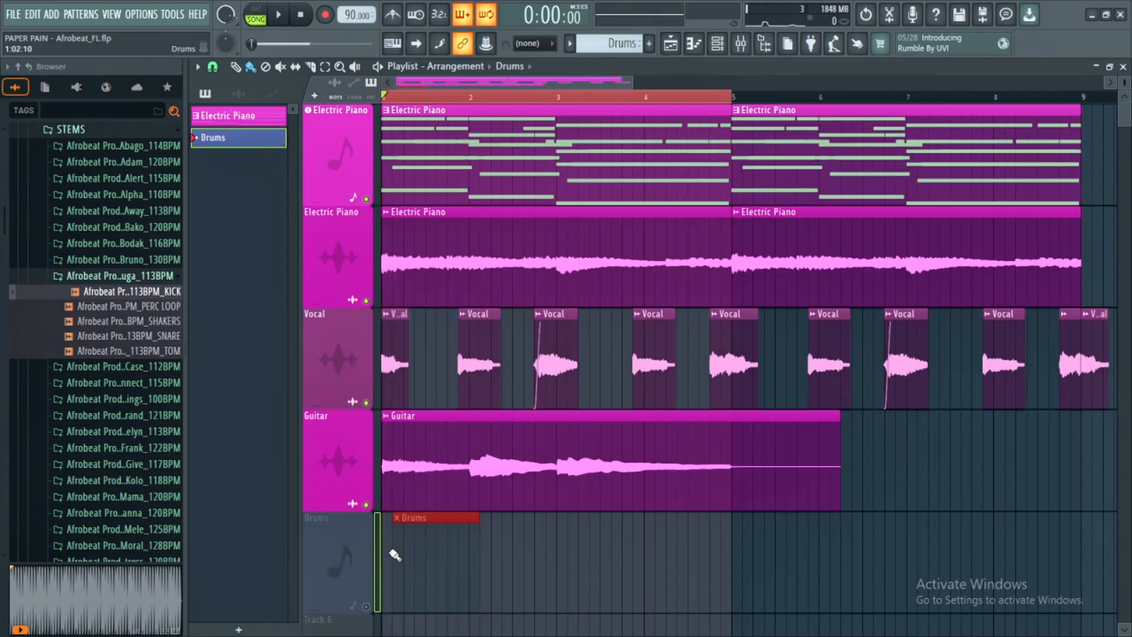
click(367, 607)
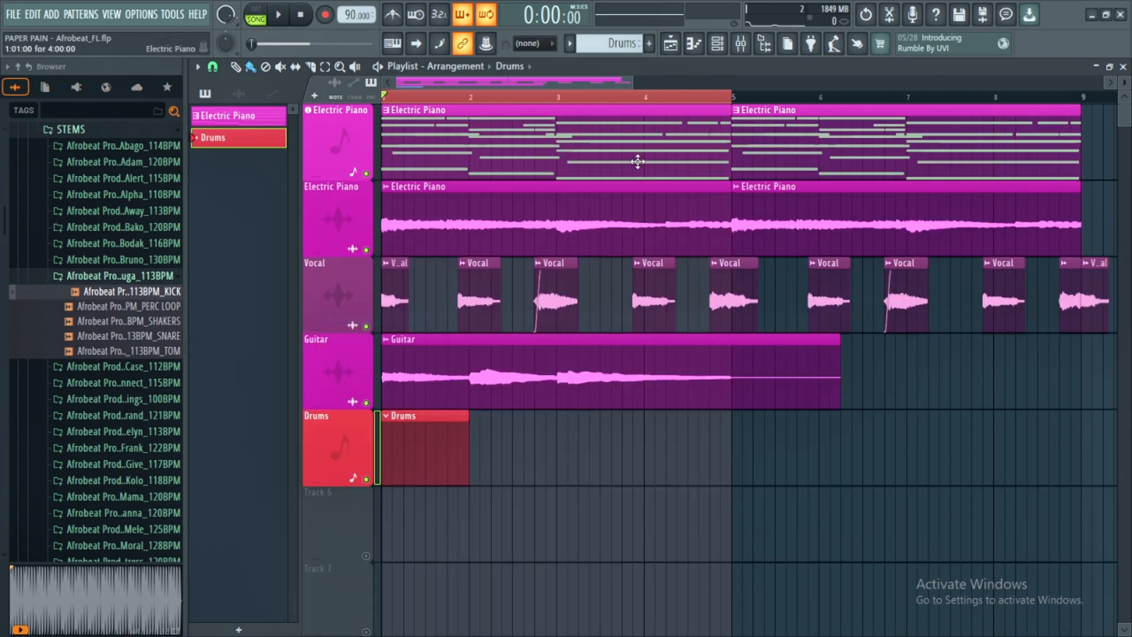
- Show the channel rack and browse the Bodak, Away and Bako drum stems, previewing the Bako 120 BPM PERC stem
key(F6)
click(112, 243)
click(121, 304)
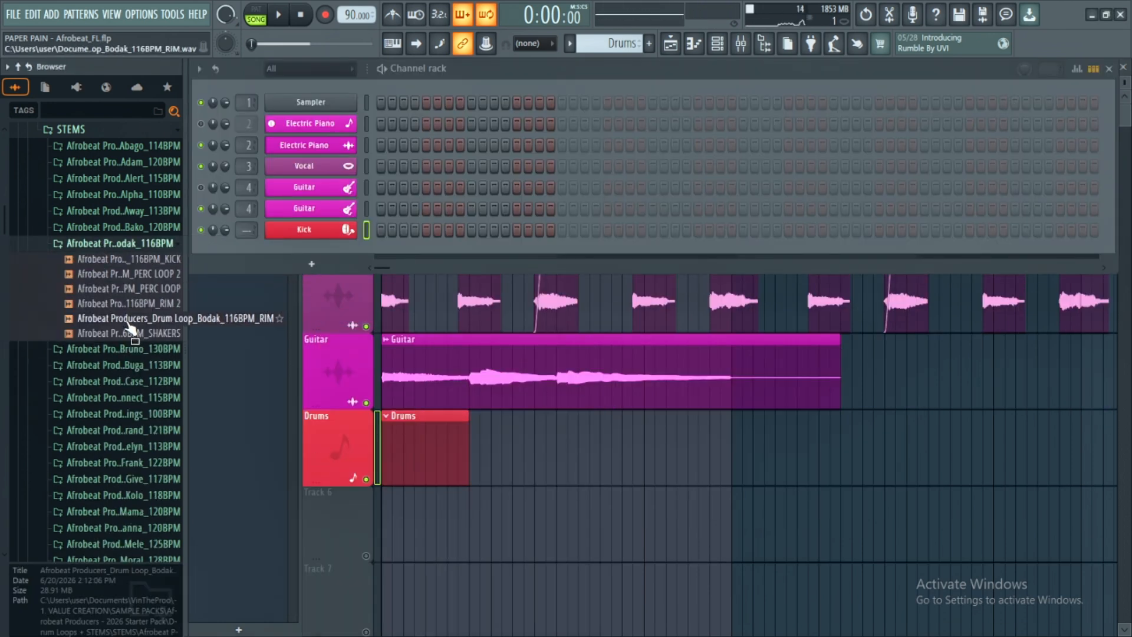
click(128, 320)
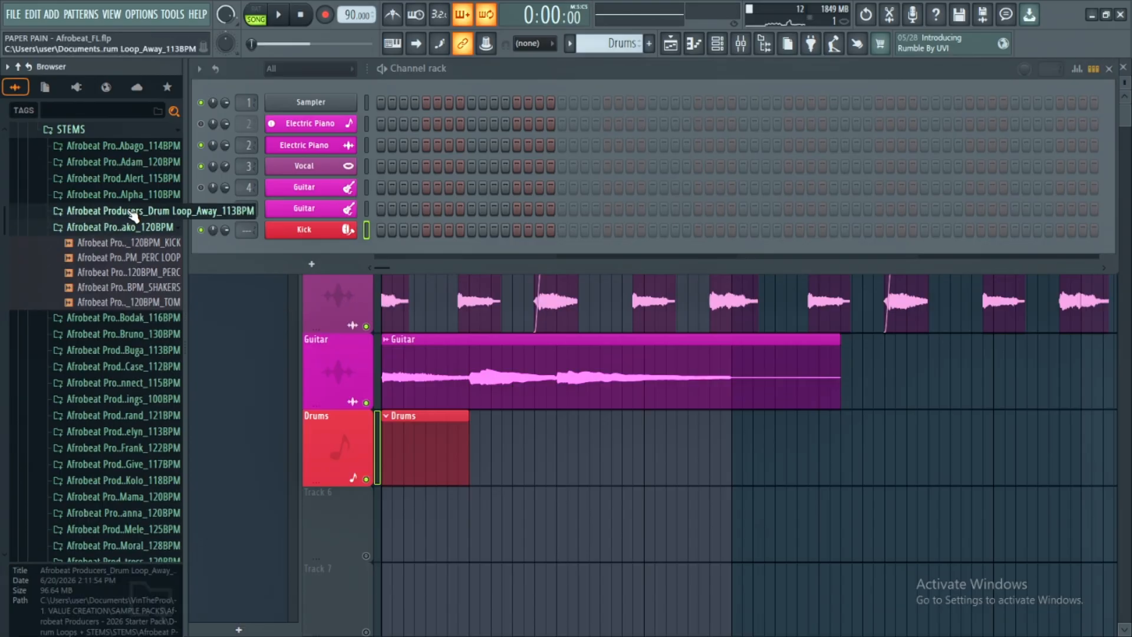
click(132, 211)
click(136, 214)
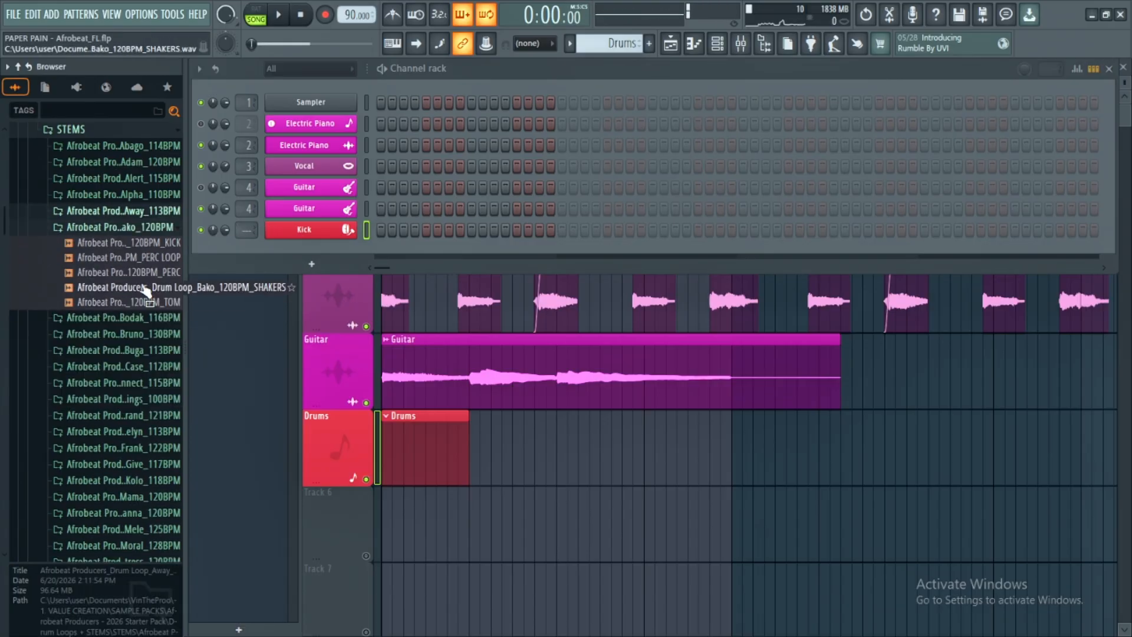
click(145, 273)
click(144, 274)
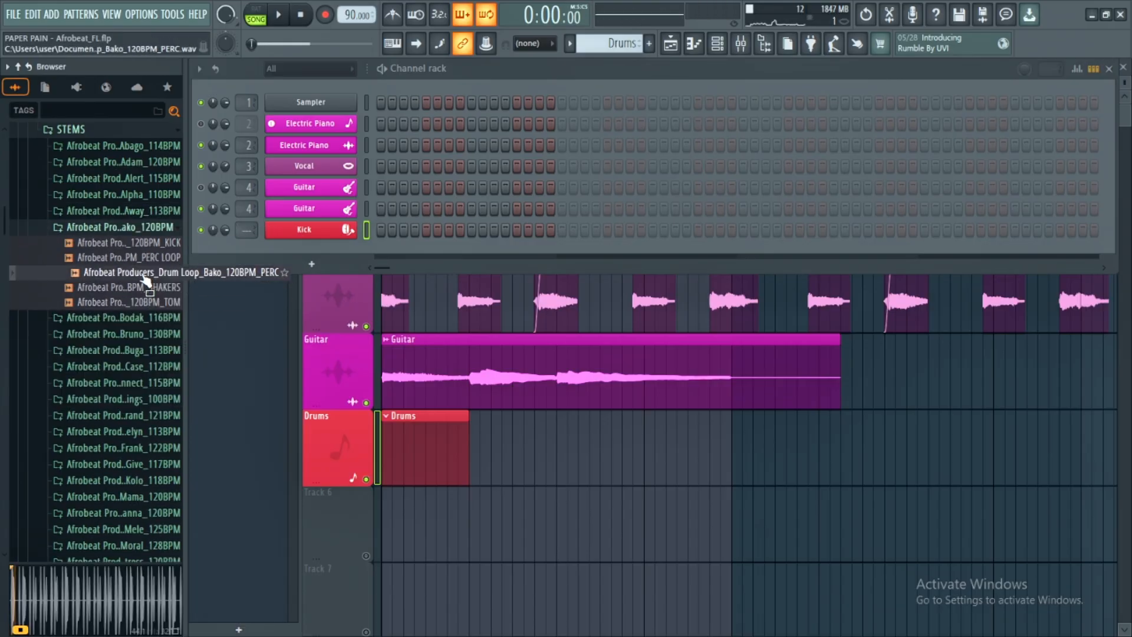
- Load the Bako 120 BPM PERC stem into Edison in place of the kick and focus on a single hit
key(F5)
drag(99, 274, 577, 371)
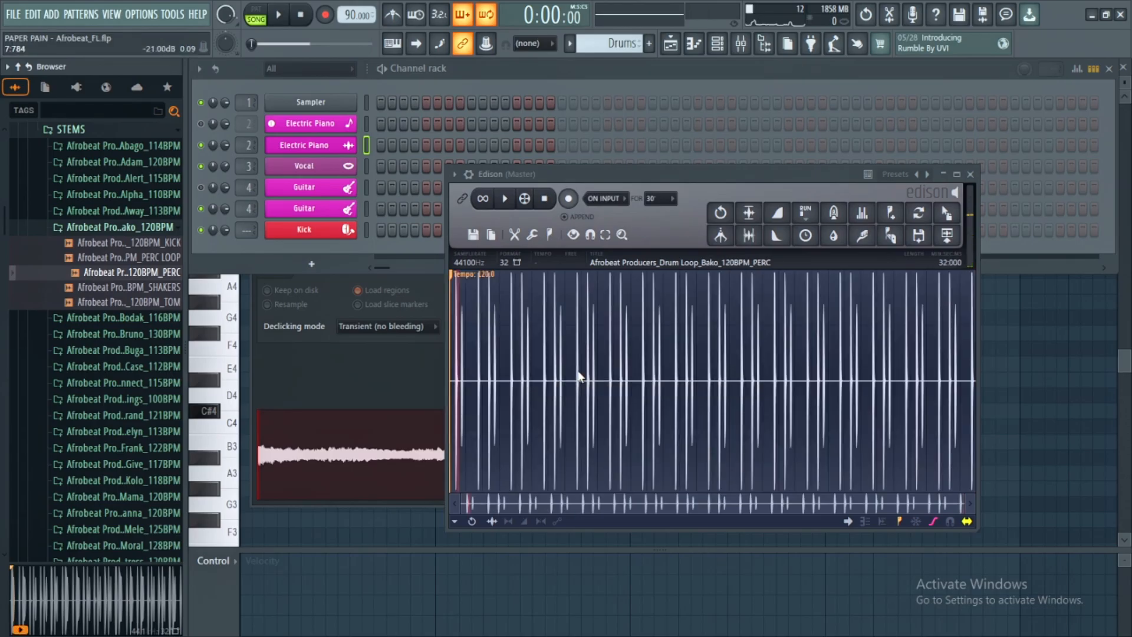
scroll(463, 370, up, 5)
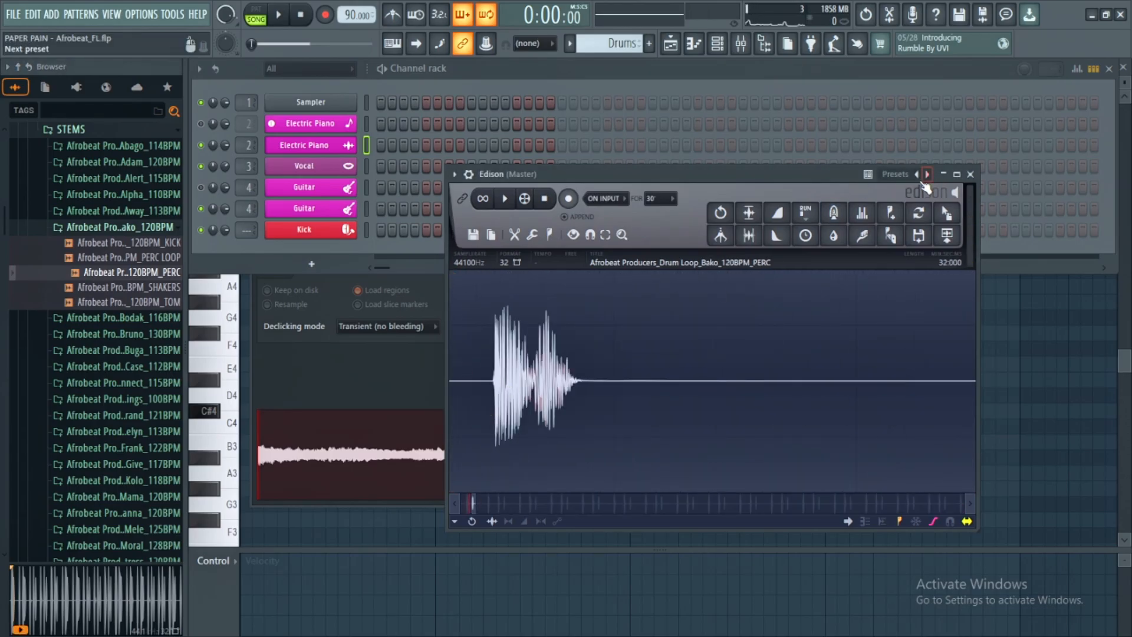
- Add the isolated percussion hit from Edison to the channel rack as a new channel named Snare, coloured with red palette swatch 1
click(890, 235)
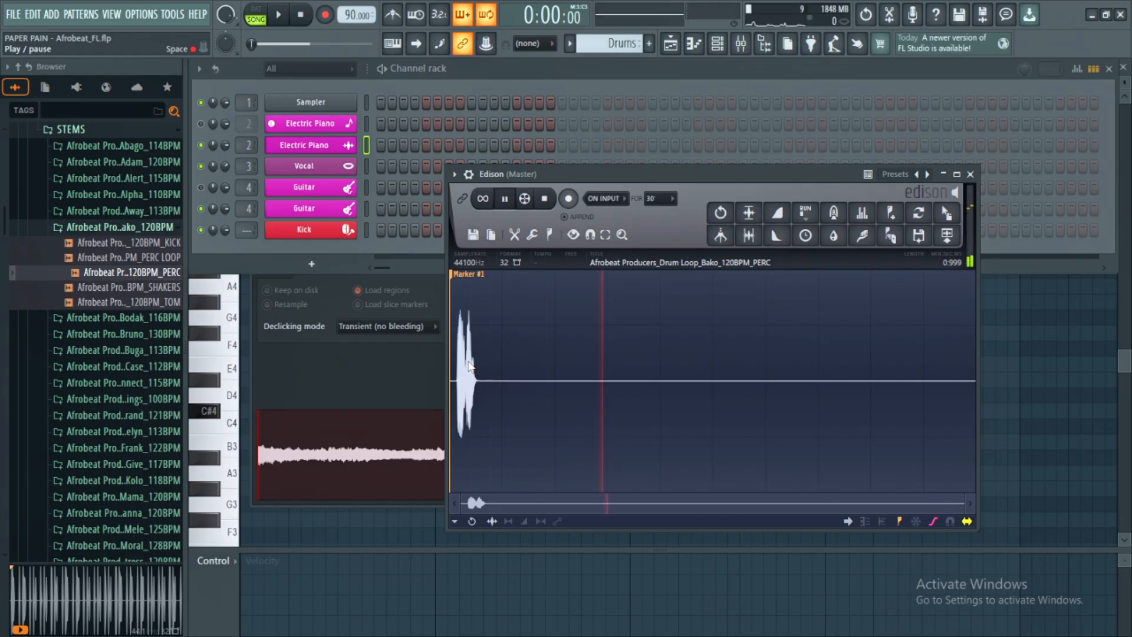
mouse_move(470, 366)
mouse_down()
mouse_move(241, 290)
mouse_move(302, 253)
mouse_up()
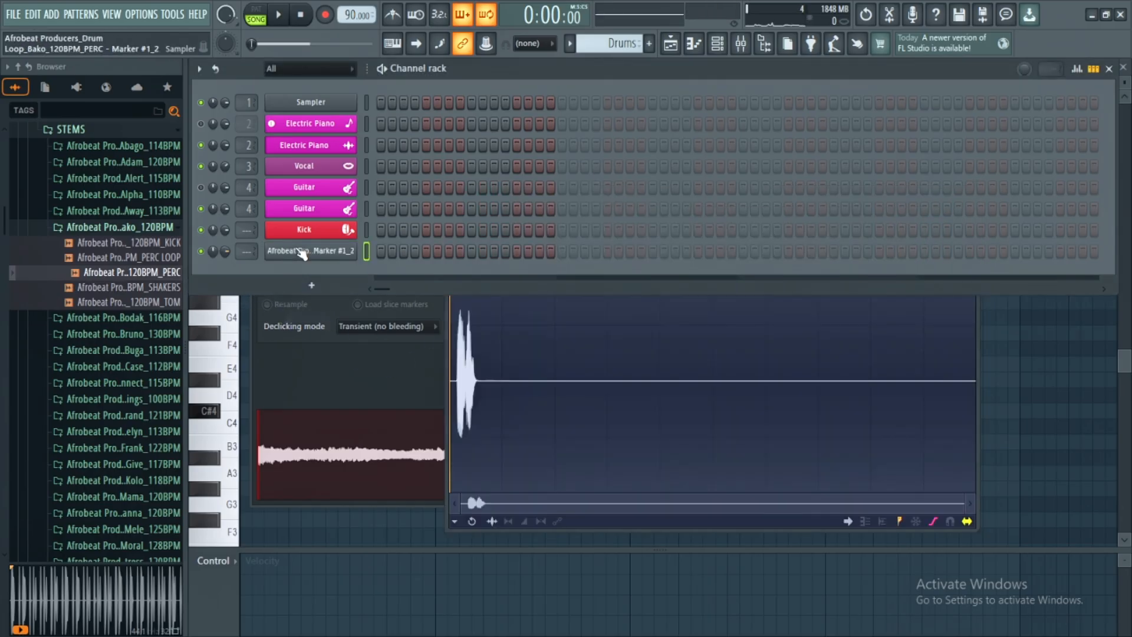
shift+click(302, 252)
click(310, 270)
key(s)
key(s)
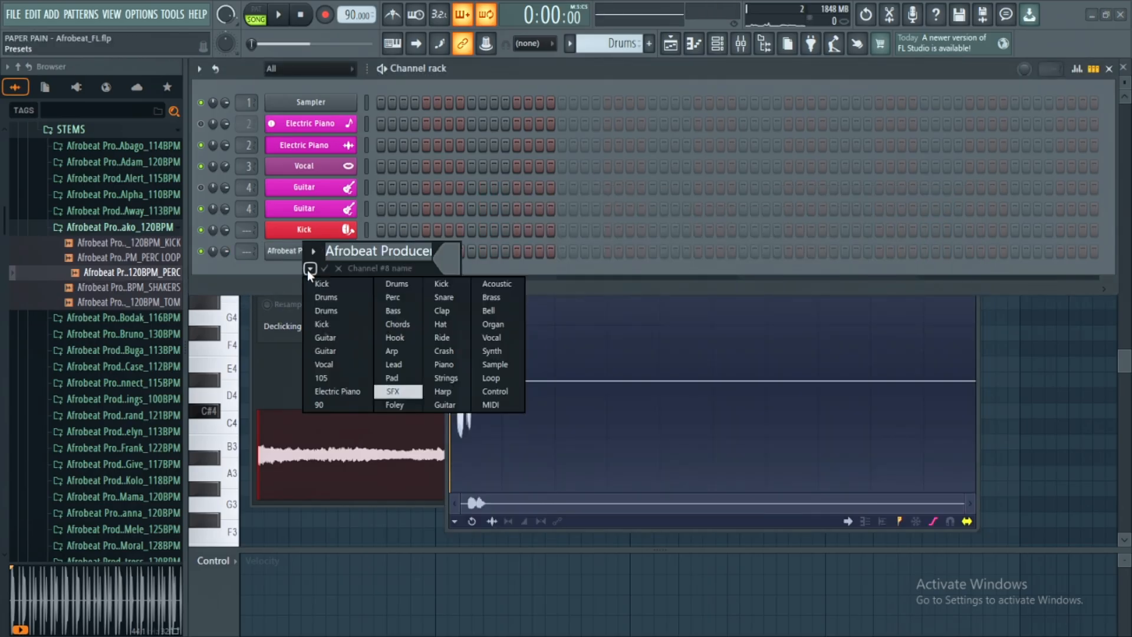
key(Return)
click(450, 258)
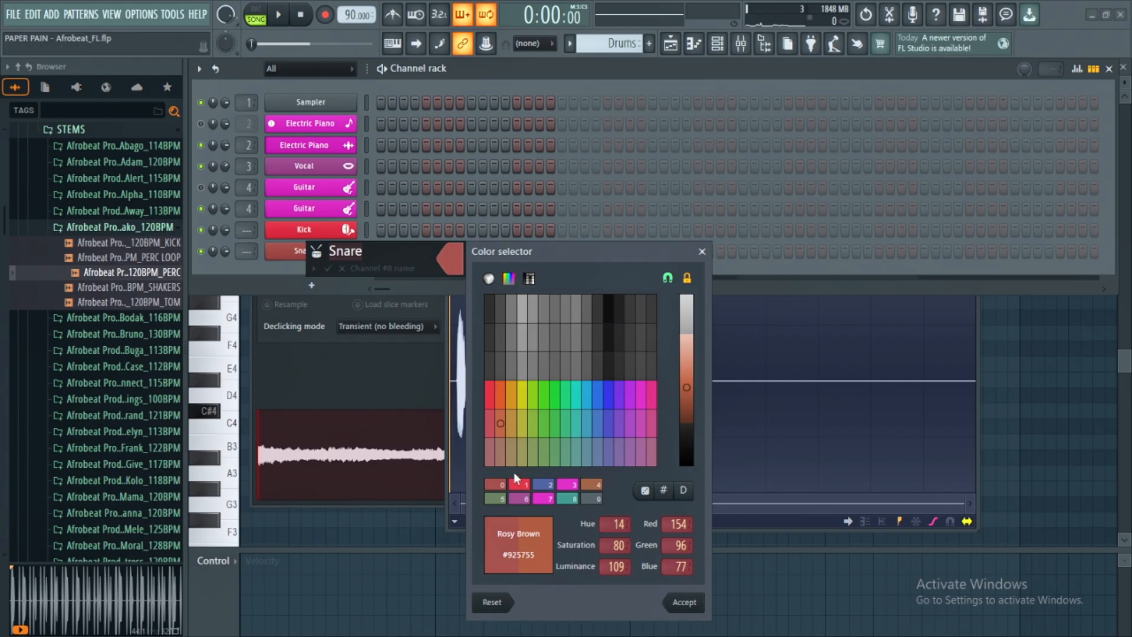
click(524, 486)
key(Return)
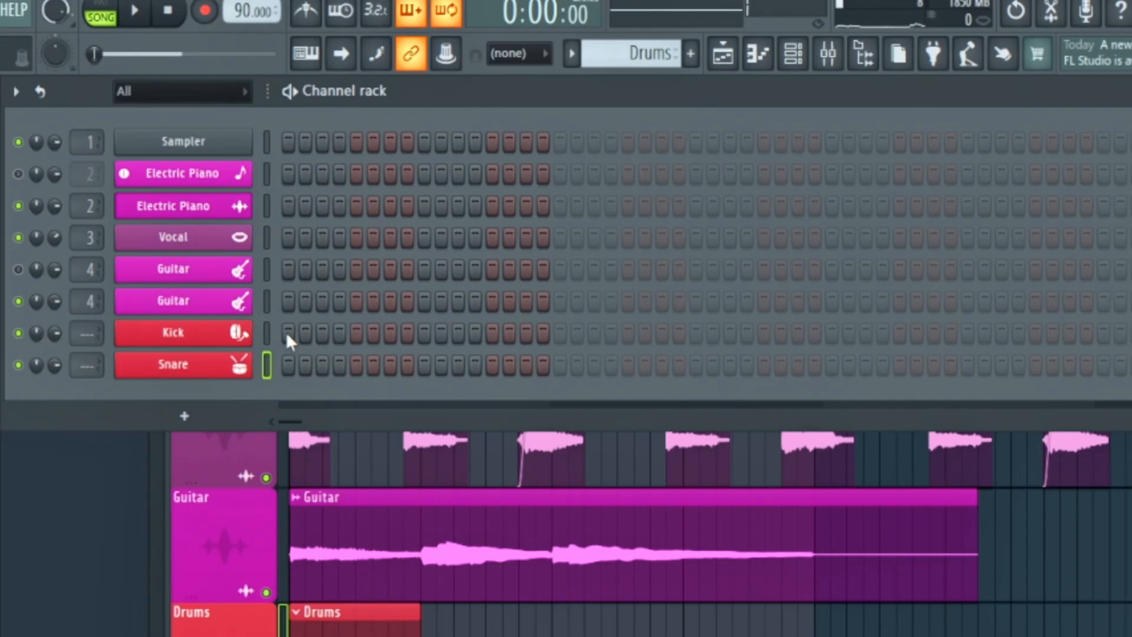
- Program the Drums pattern with kicks on steps 1 and 17 and snares on steps 4, 13, 20 and 29
click(288, 337)
click(339, 366)
click(492, 364)
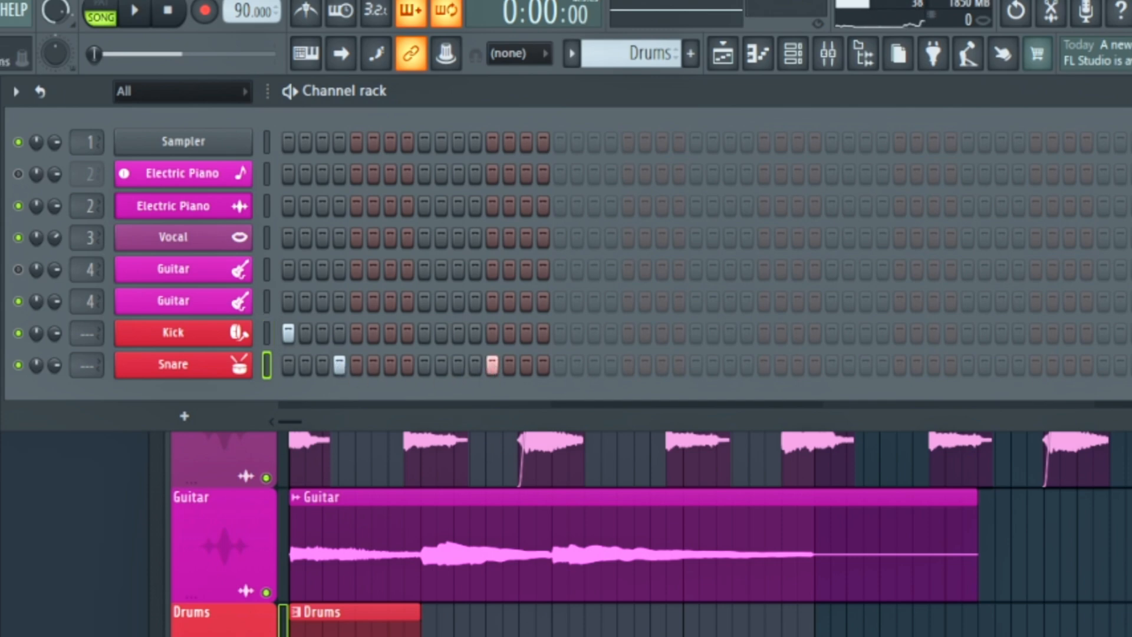
click(559, 335)
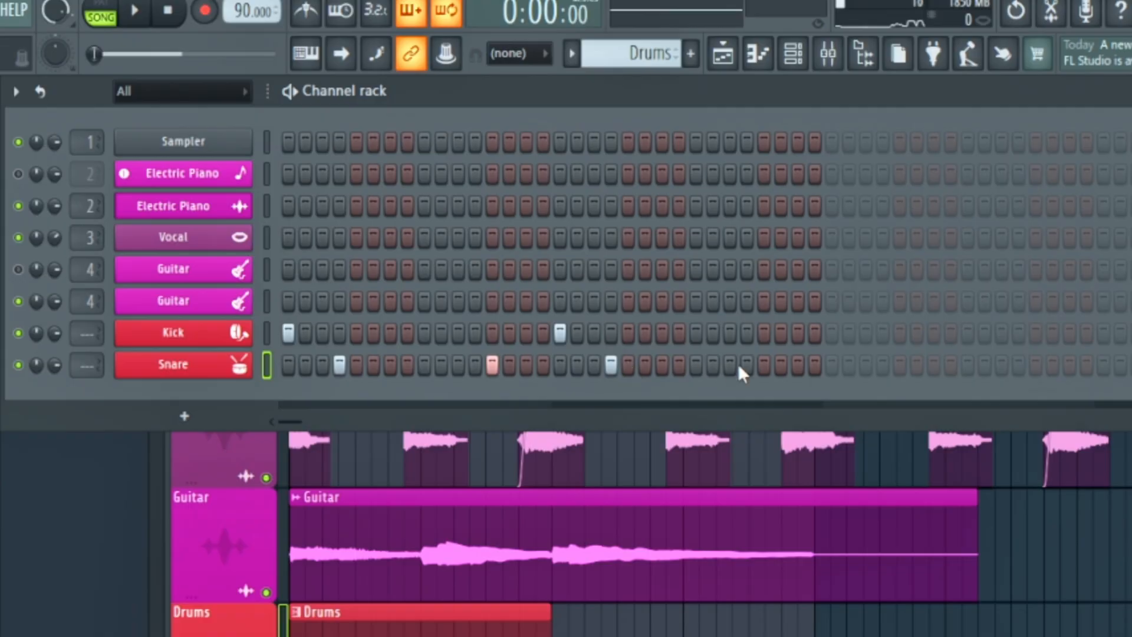
click(763, 365)
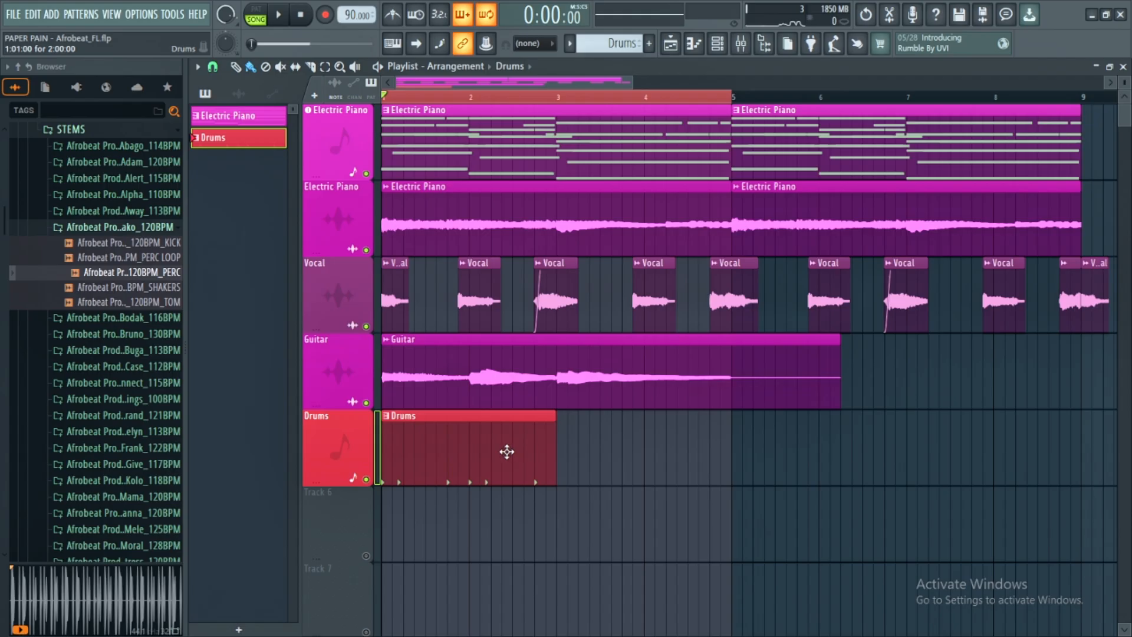
- Duplicate the Drums clip to bar 3 on the playlist's Drums track and play the arrangement
drag(507, 452, 667, 444)
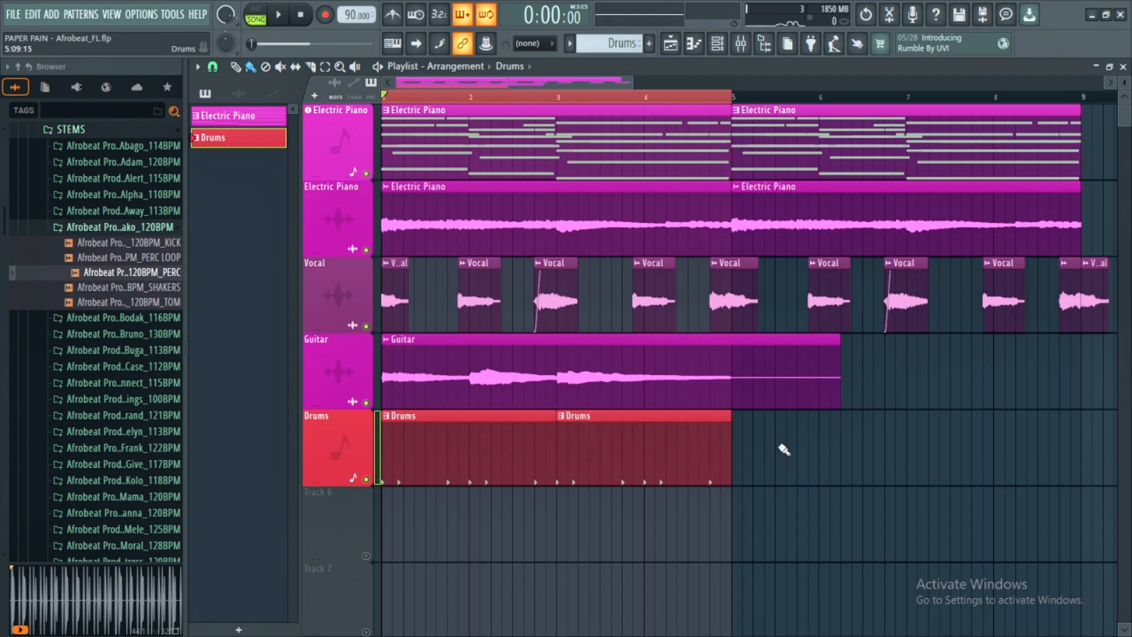
key(space)
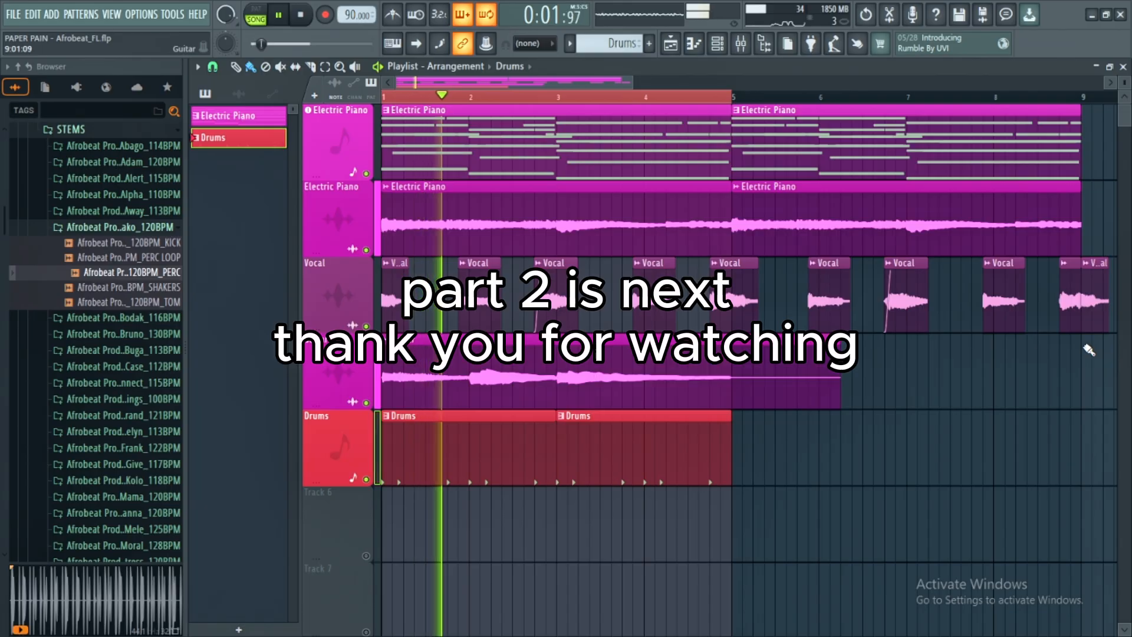
- Inspect the Snare channel's sampler settings during playback, then close them and return to the playlist
click(726, 44)
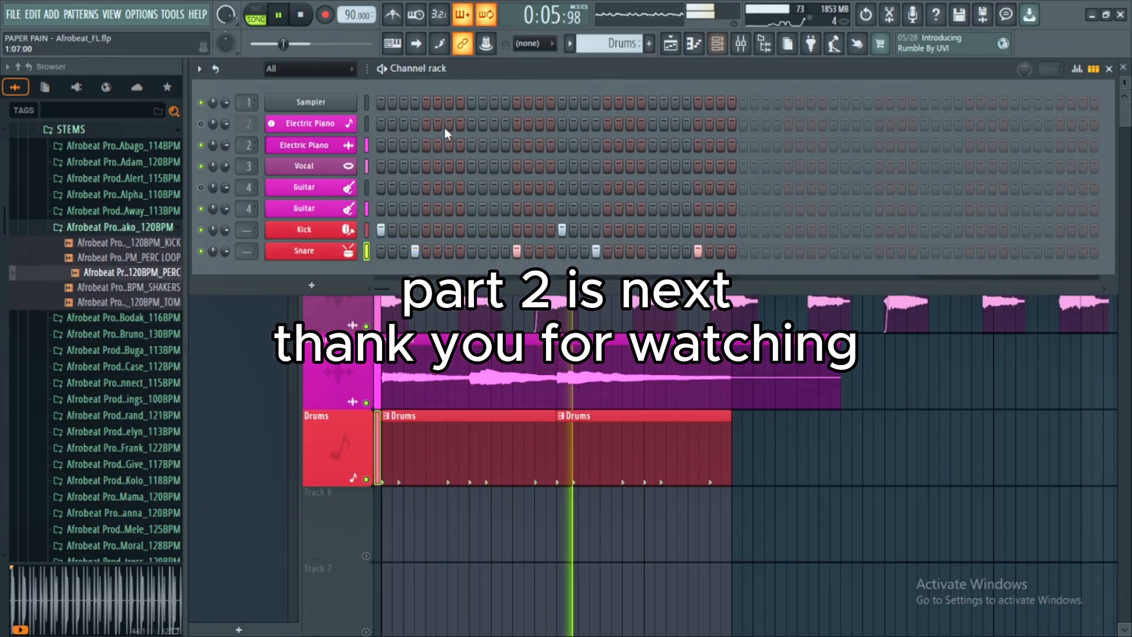
click(304, 251)
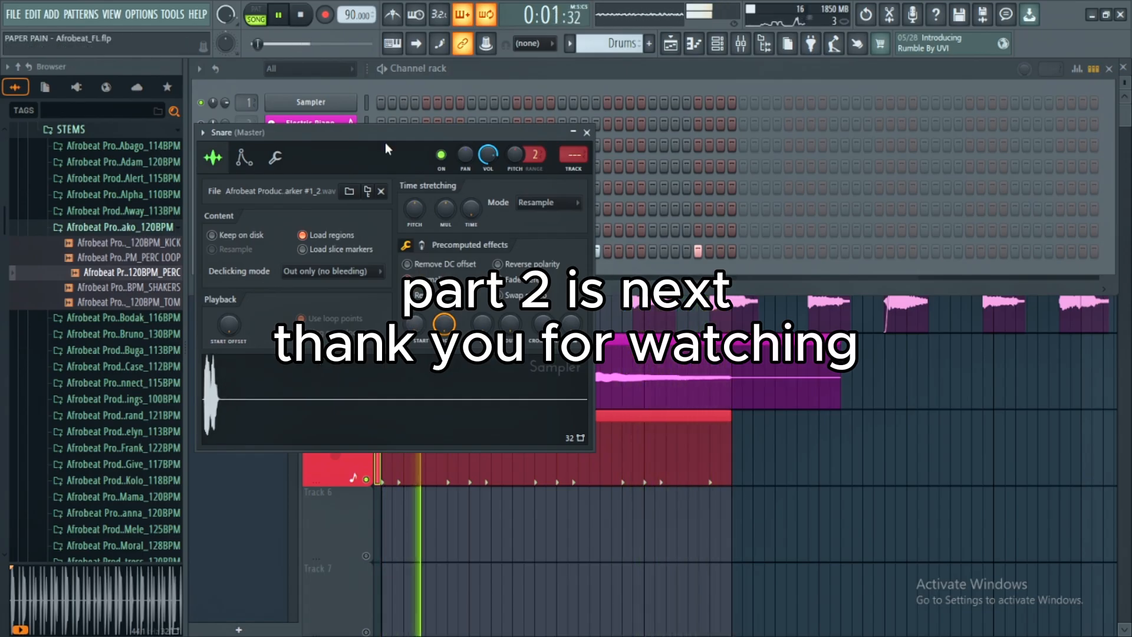
drag(386, 130, 749, 197)
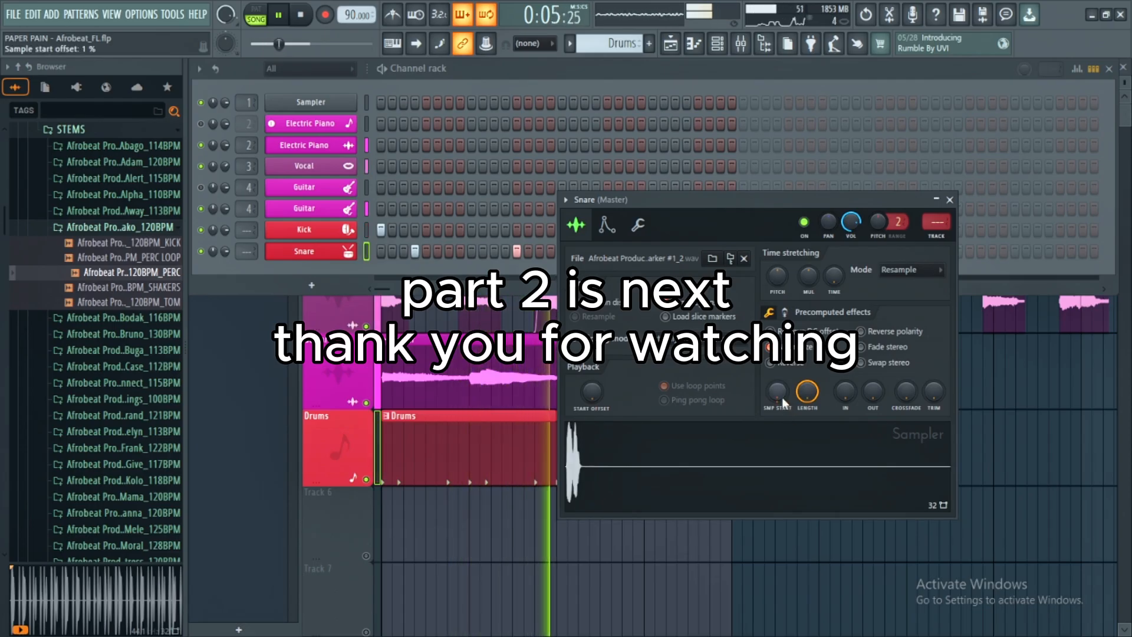
click(950, 200)
key(F6)
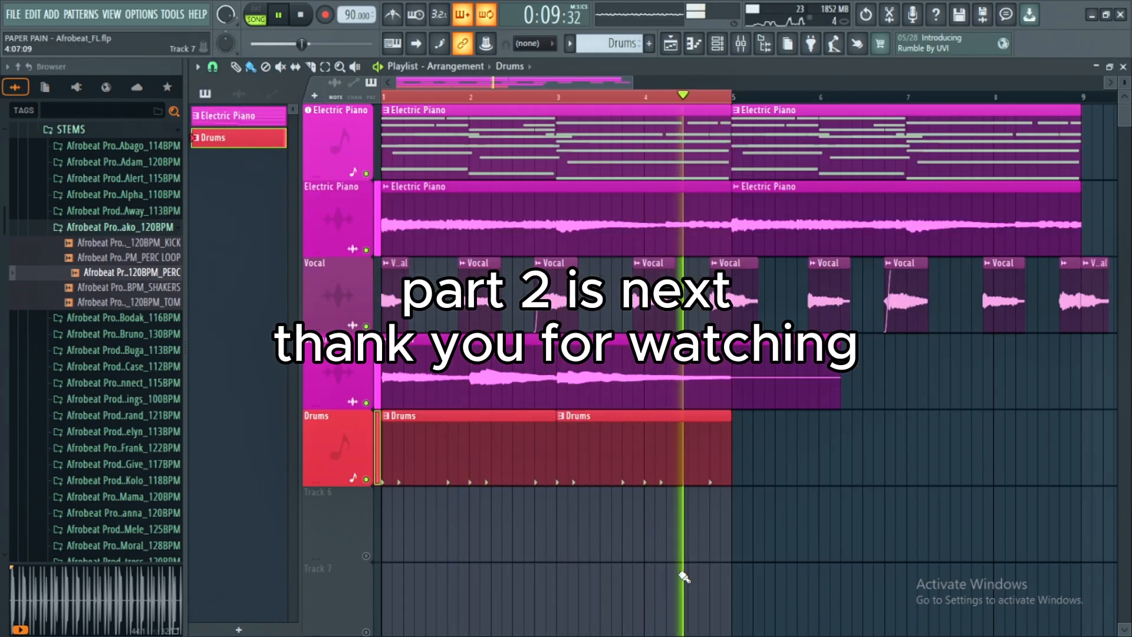